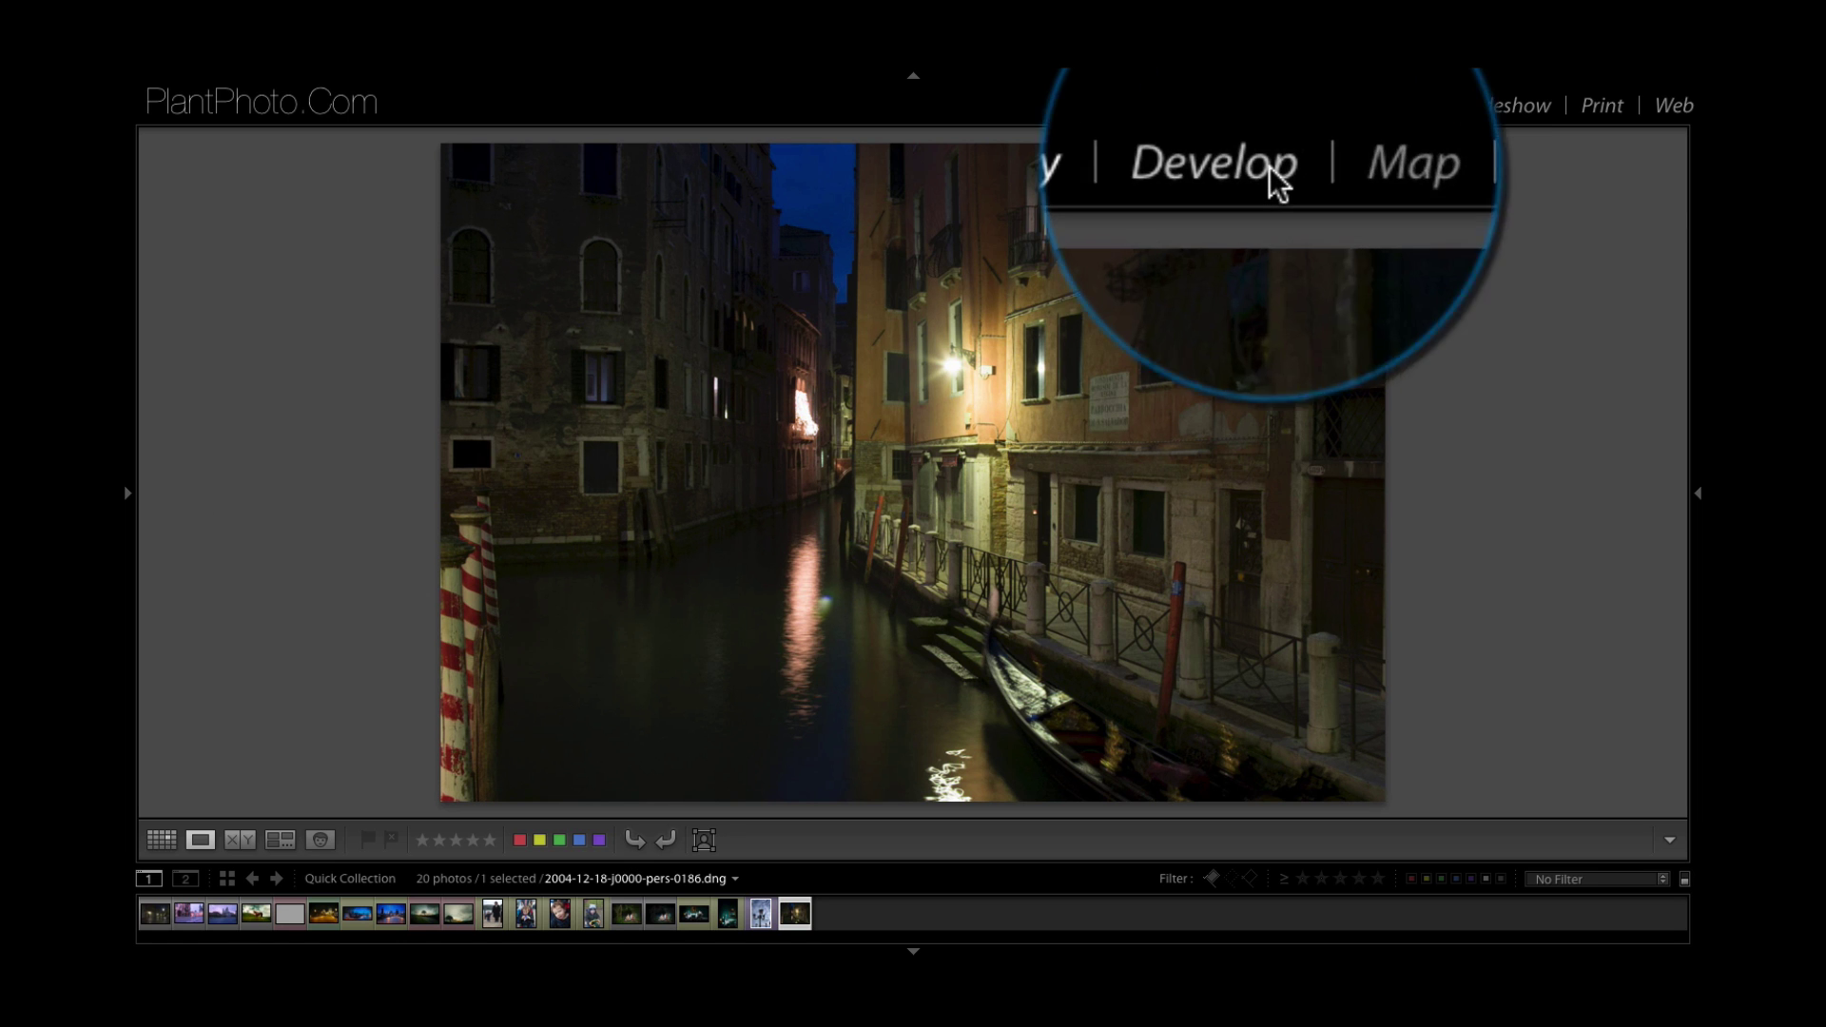
Send the canal photo from Lightroom's Develop module to ON1 Effects 10 and open the Film preset category
click(1278, 116)
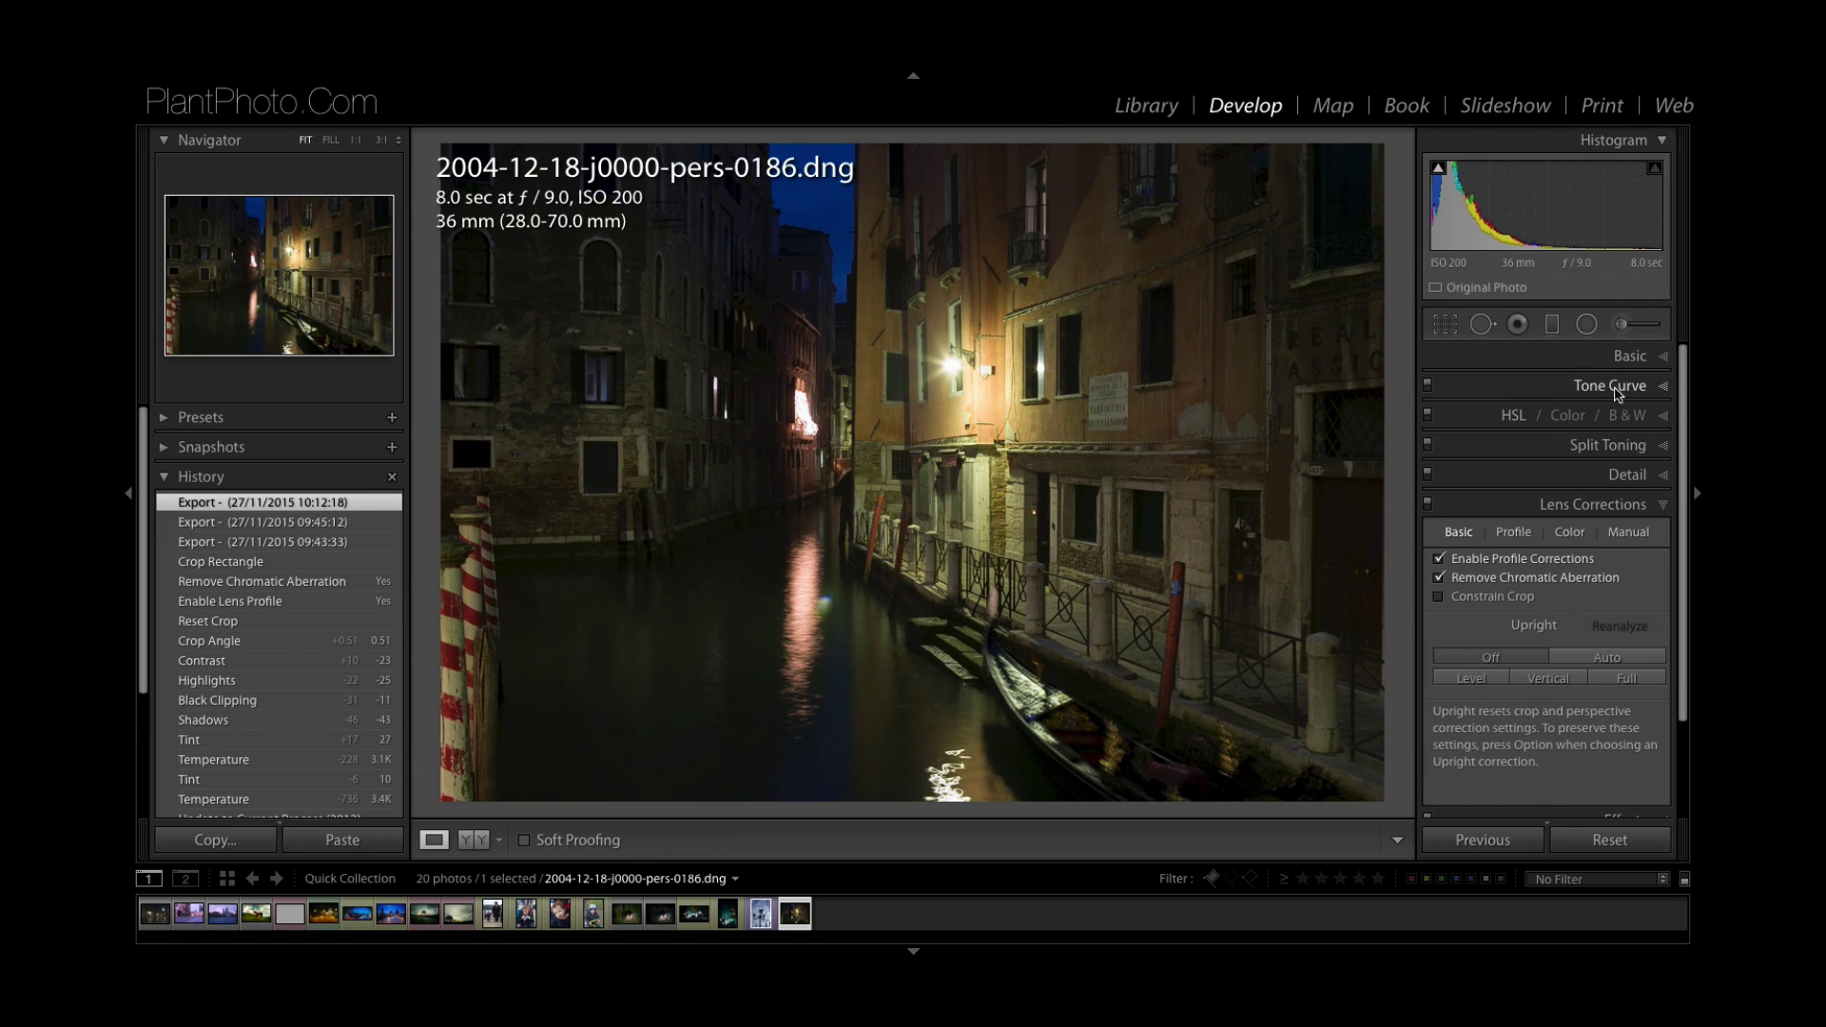
click(1534, 502)
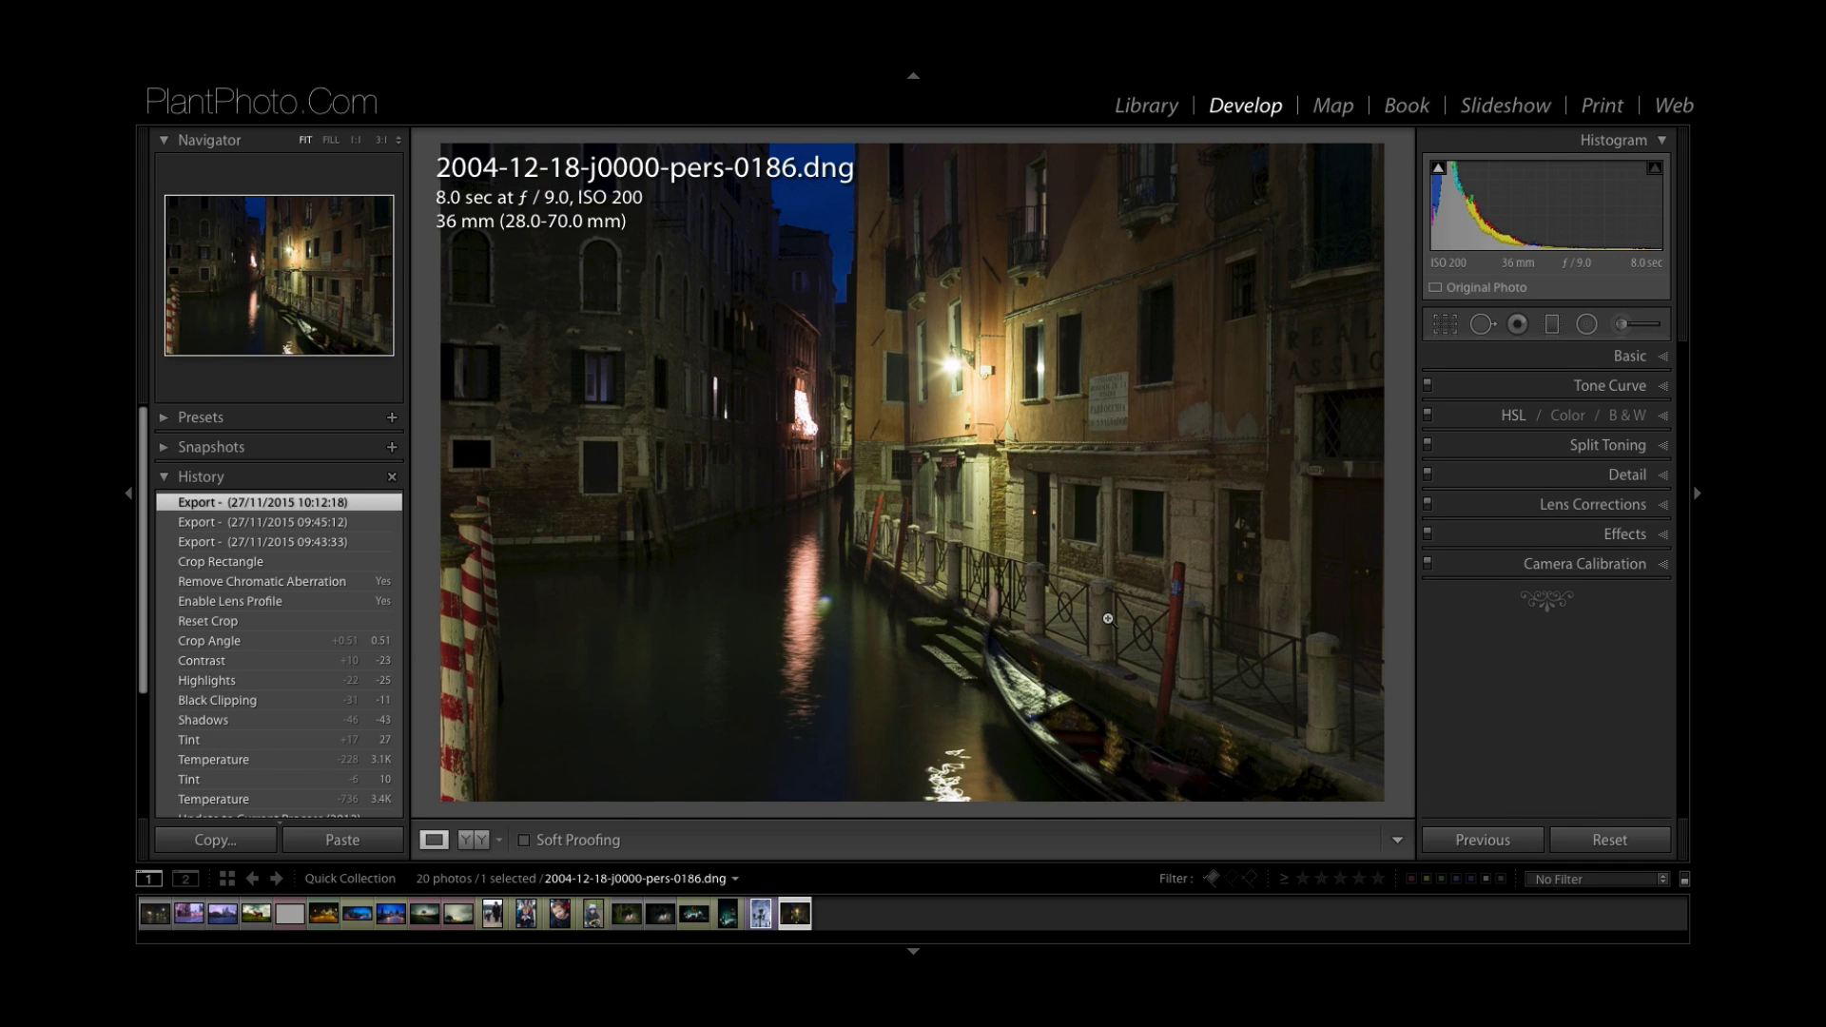
click(273, 78)
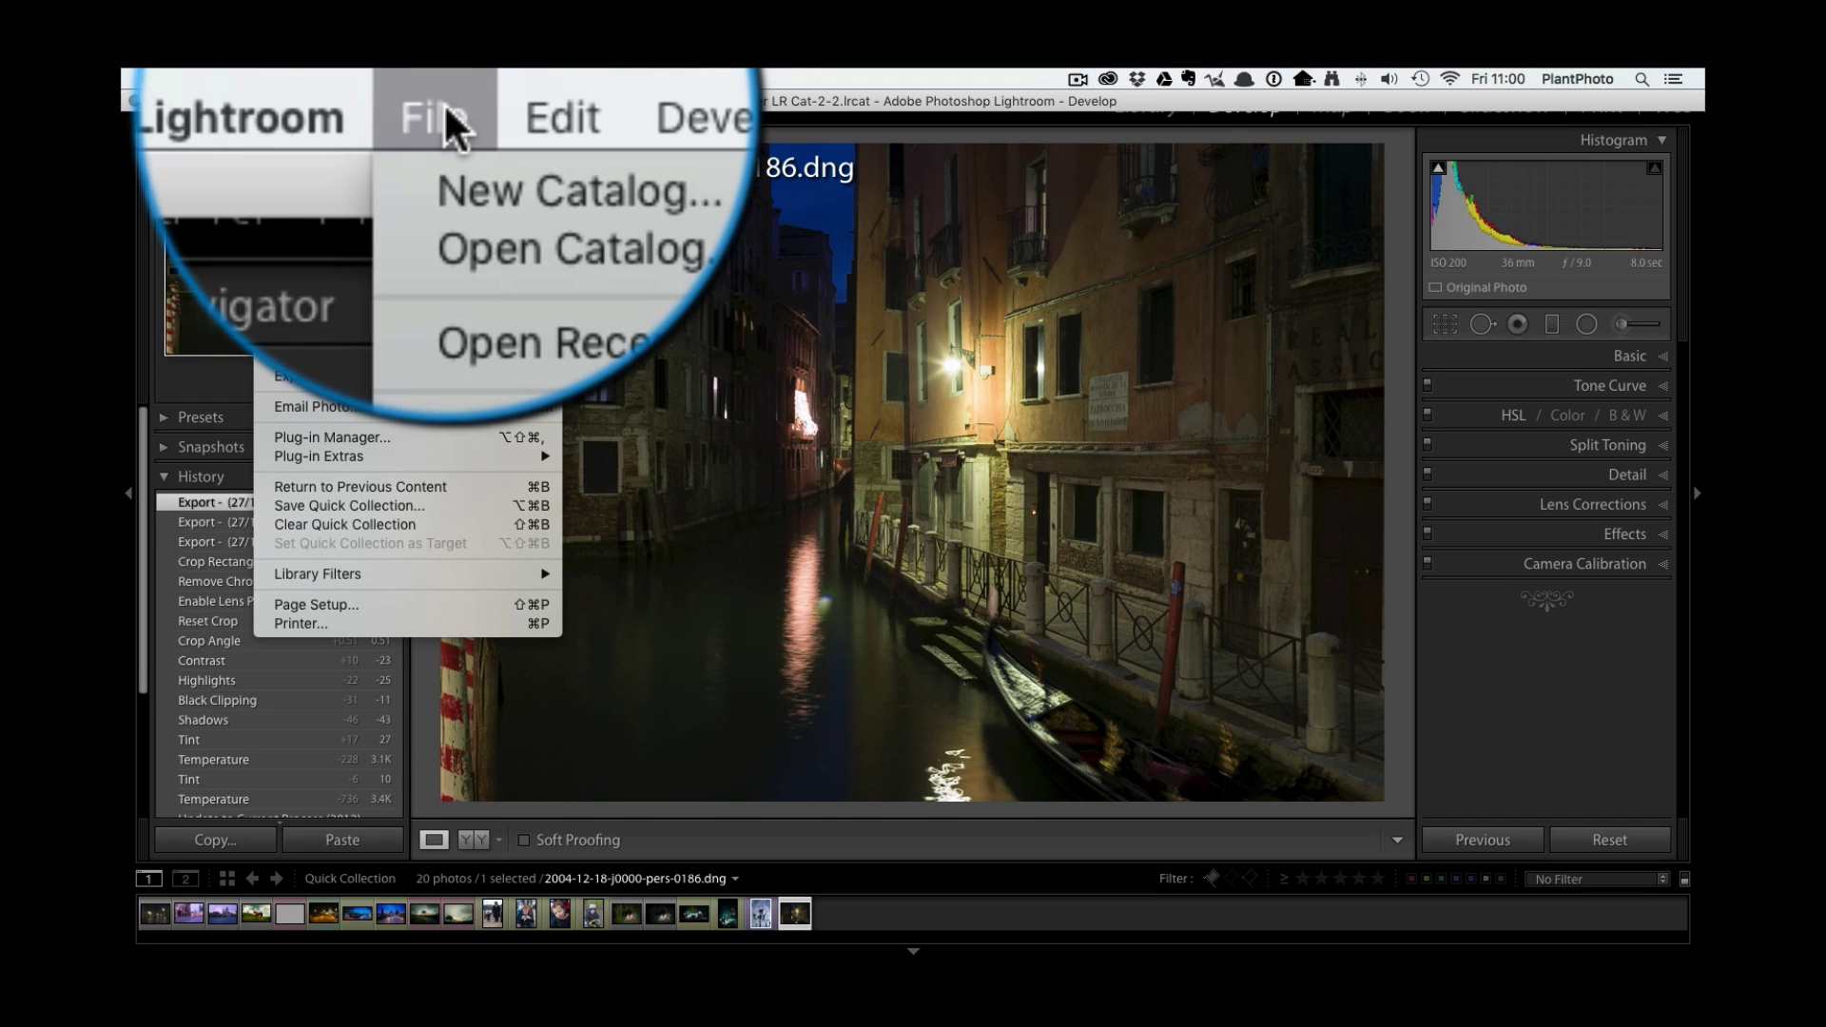
mouse_move(343, 455)
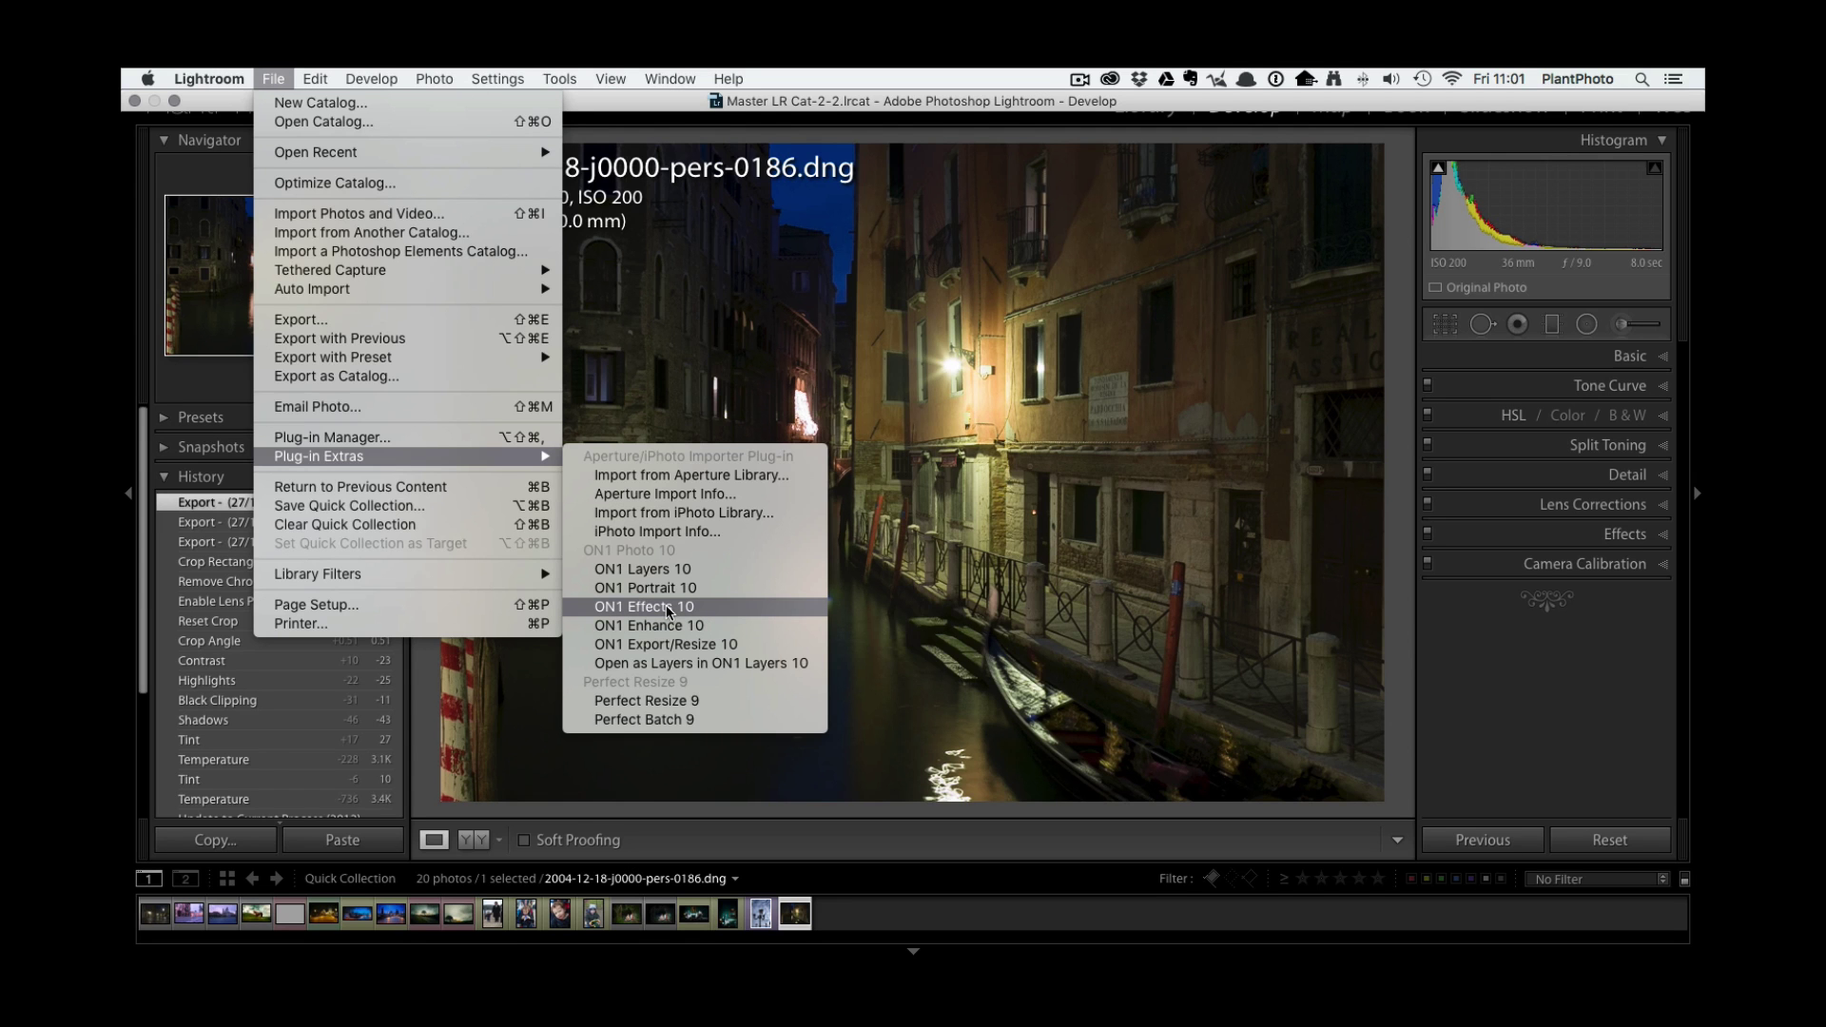
click(666, 607)
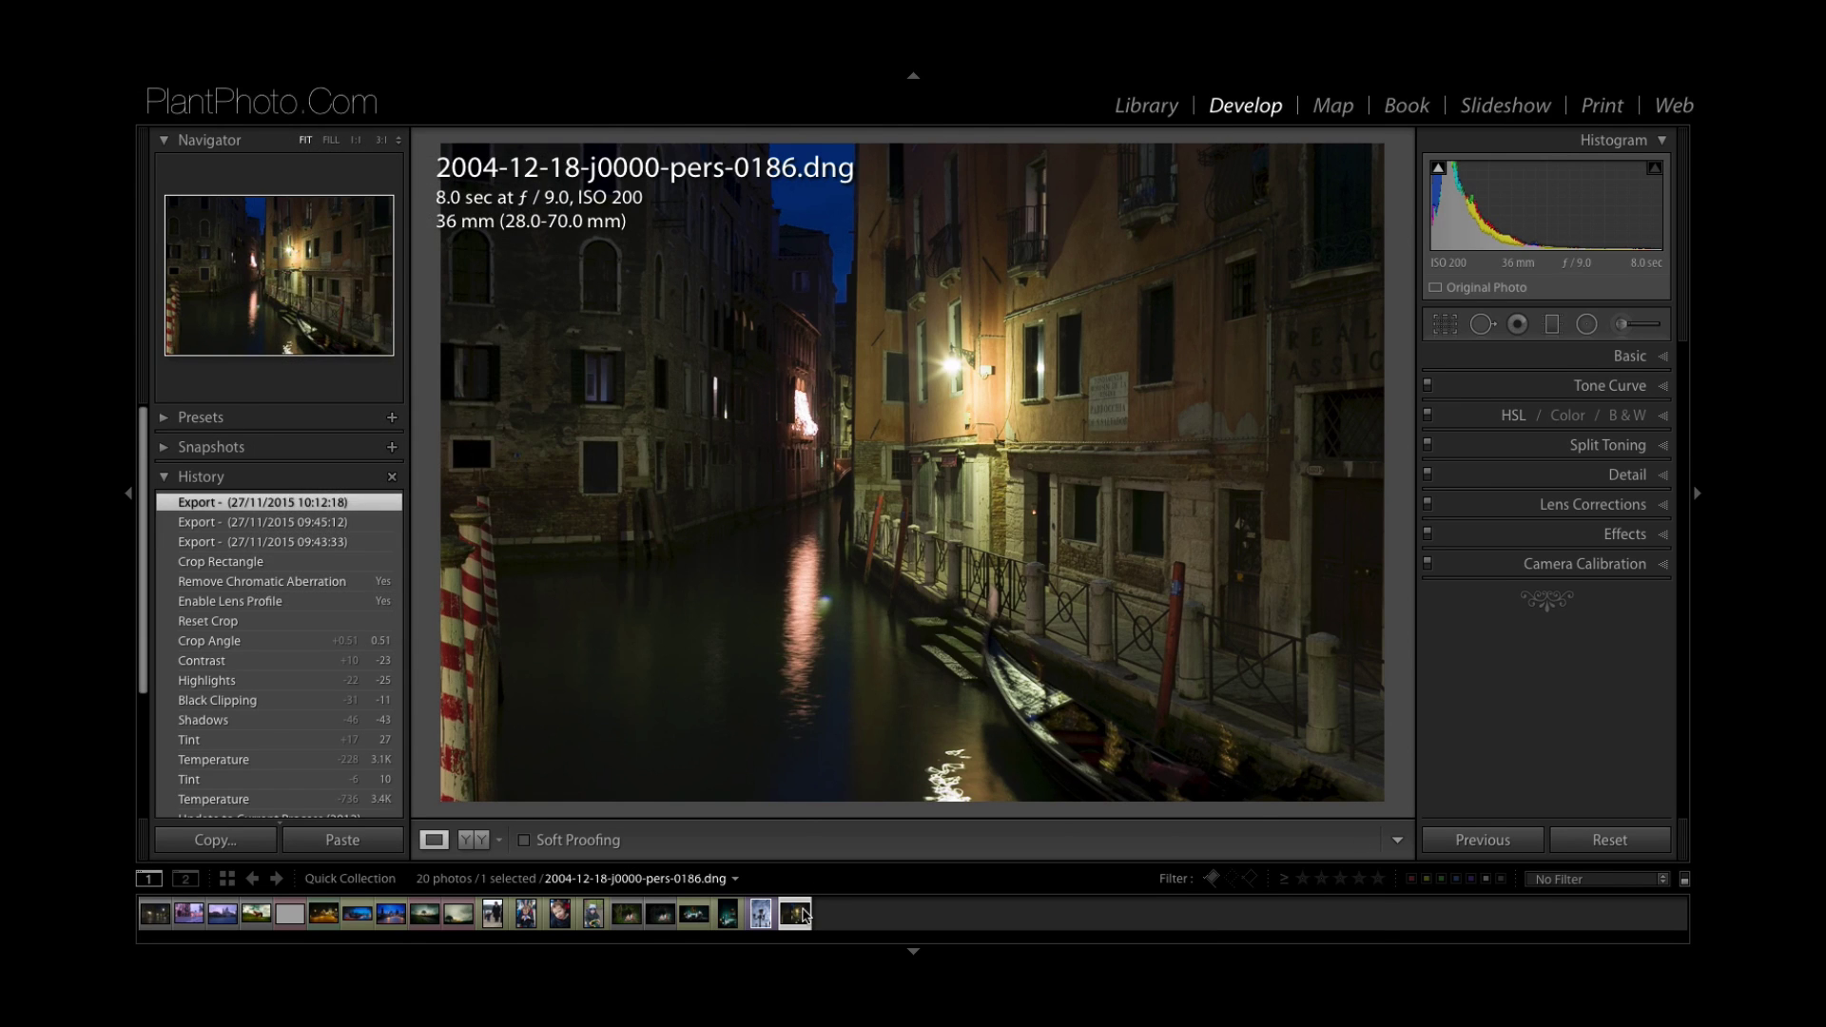
key(super+m)
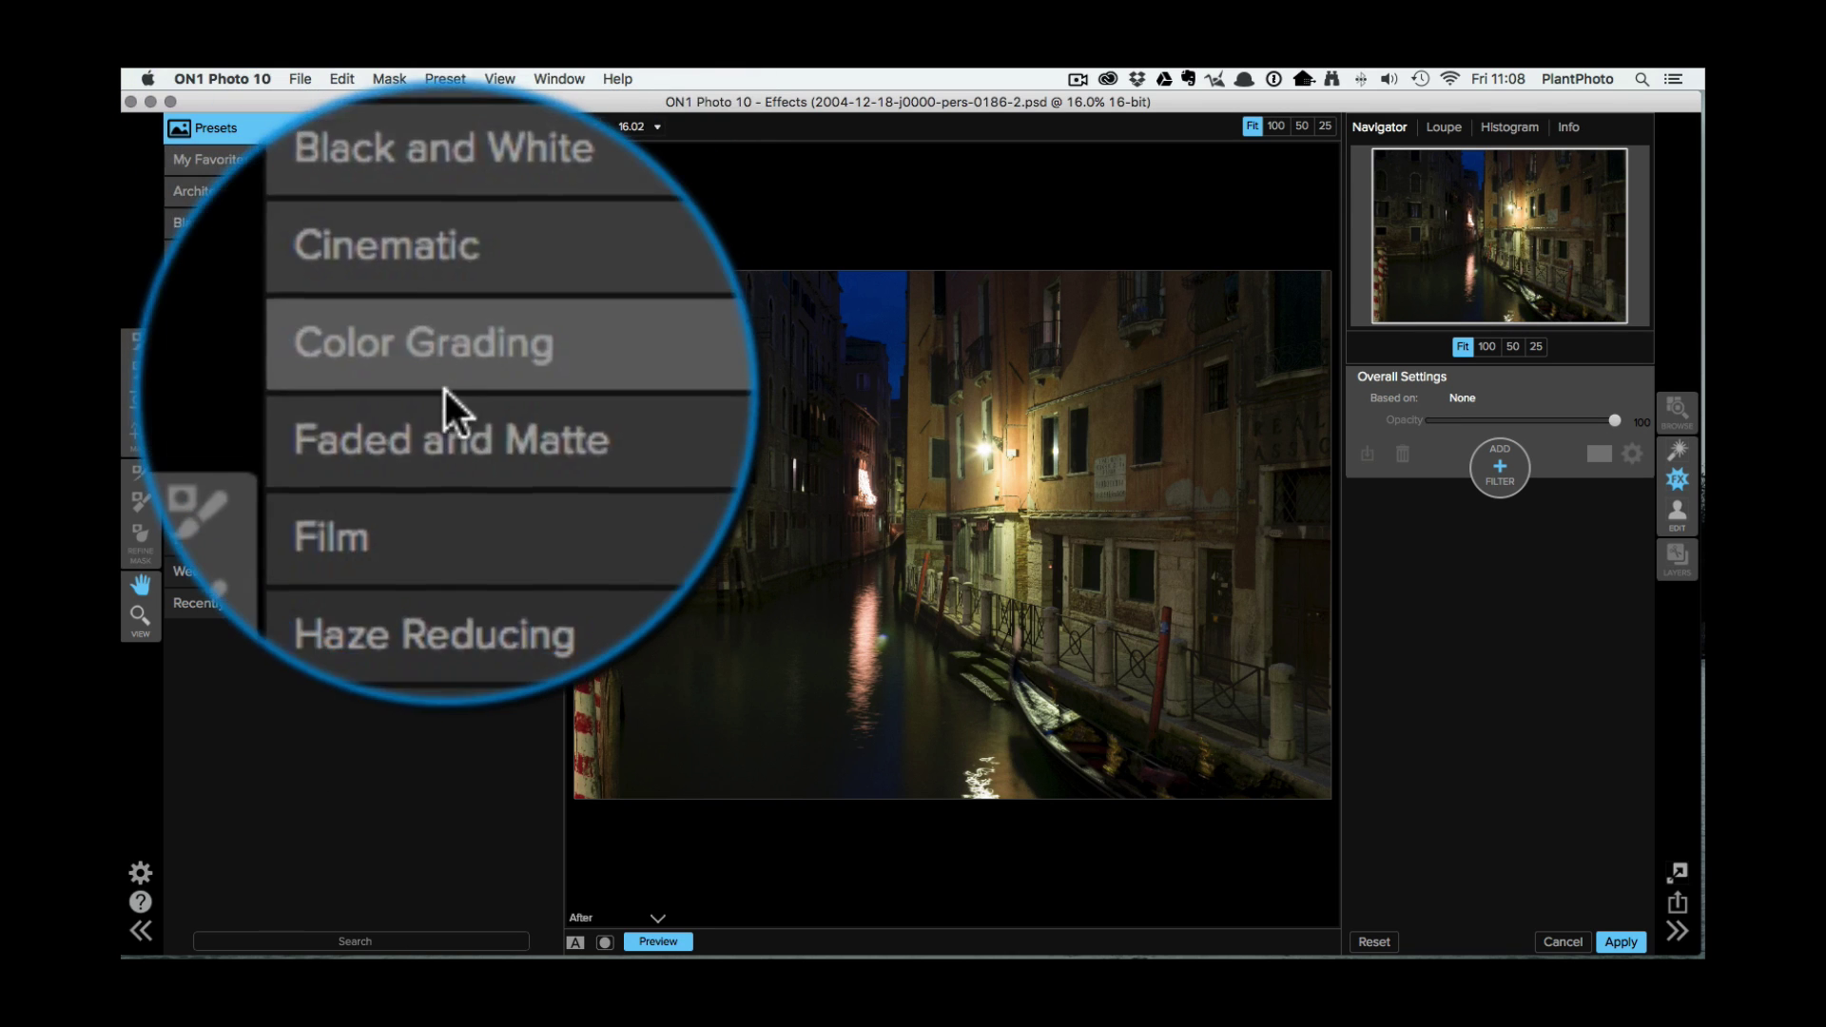
click(201, 347)
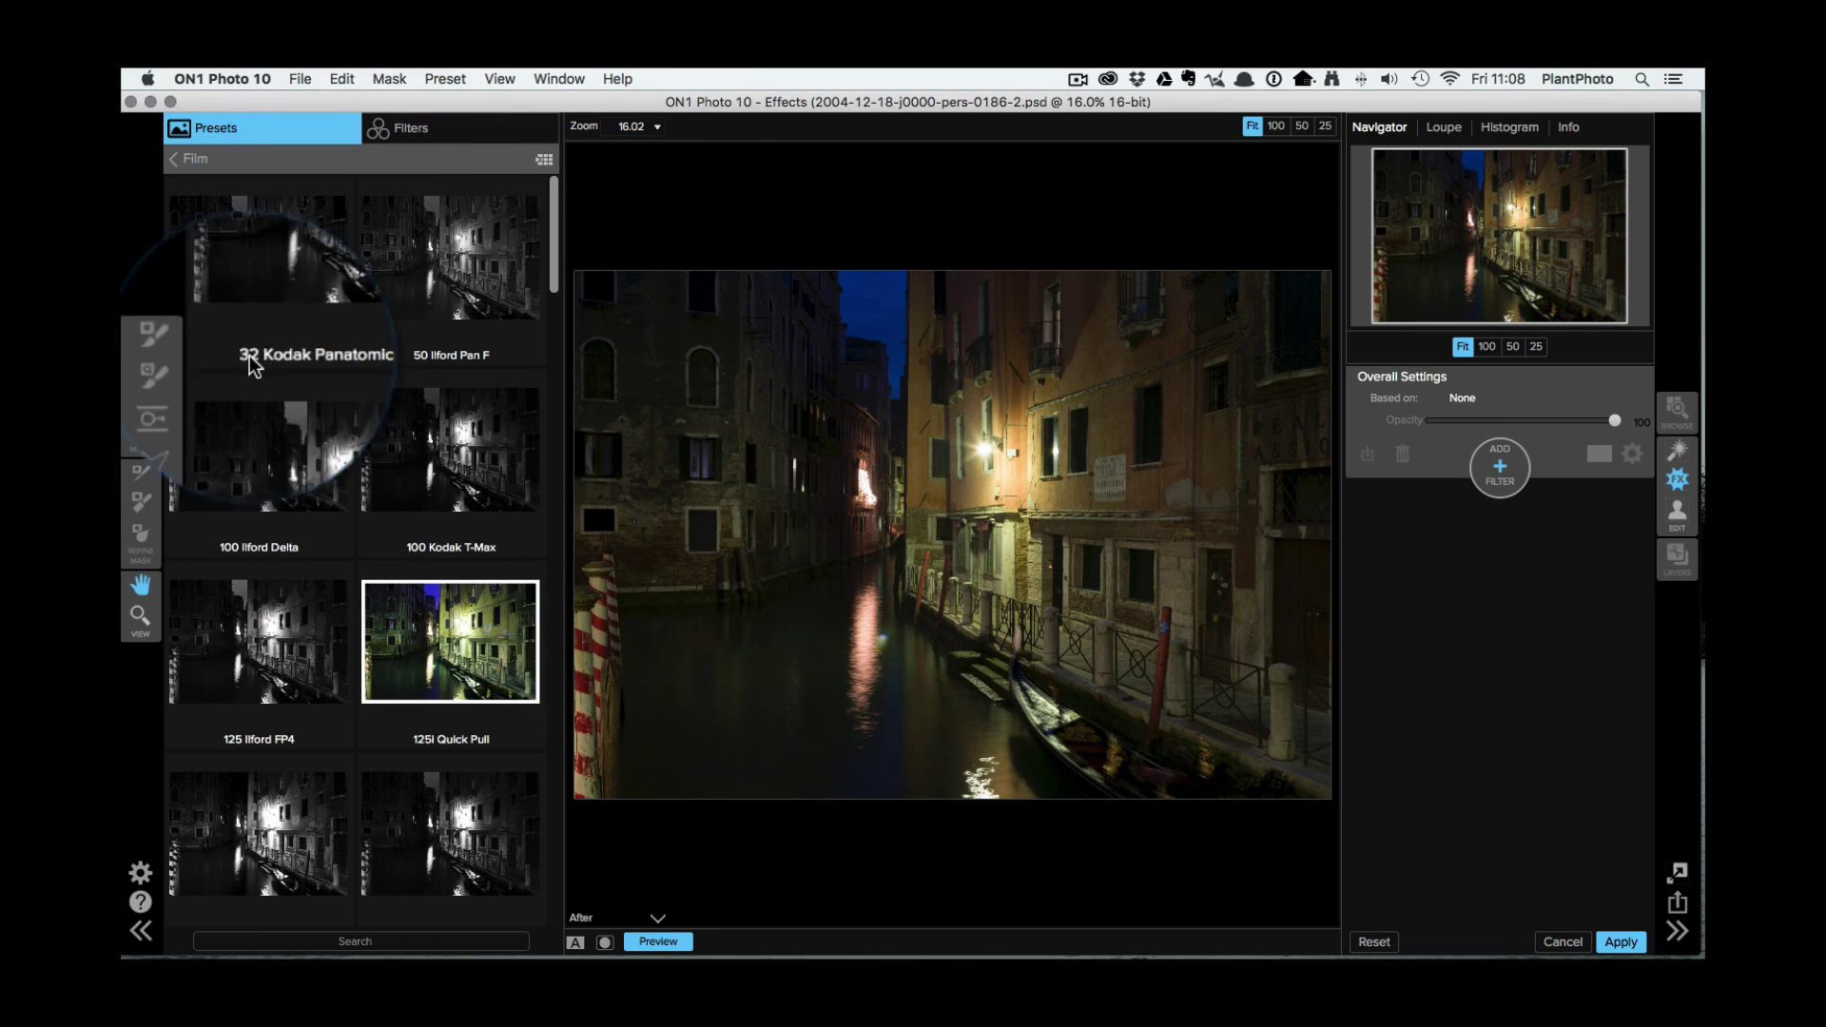
Try the 125 Ilford FP4 preset on the photo and collapse its Black & White filter settings
click(246, 671)
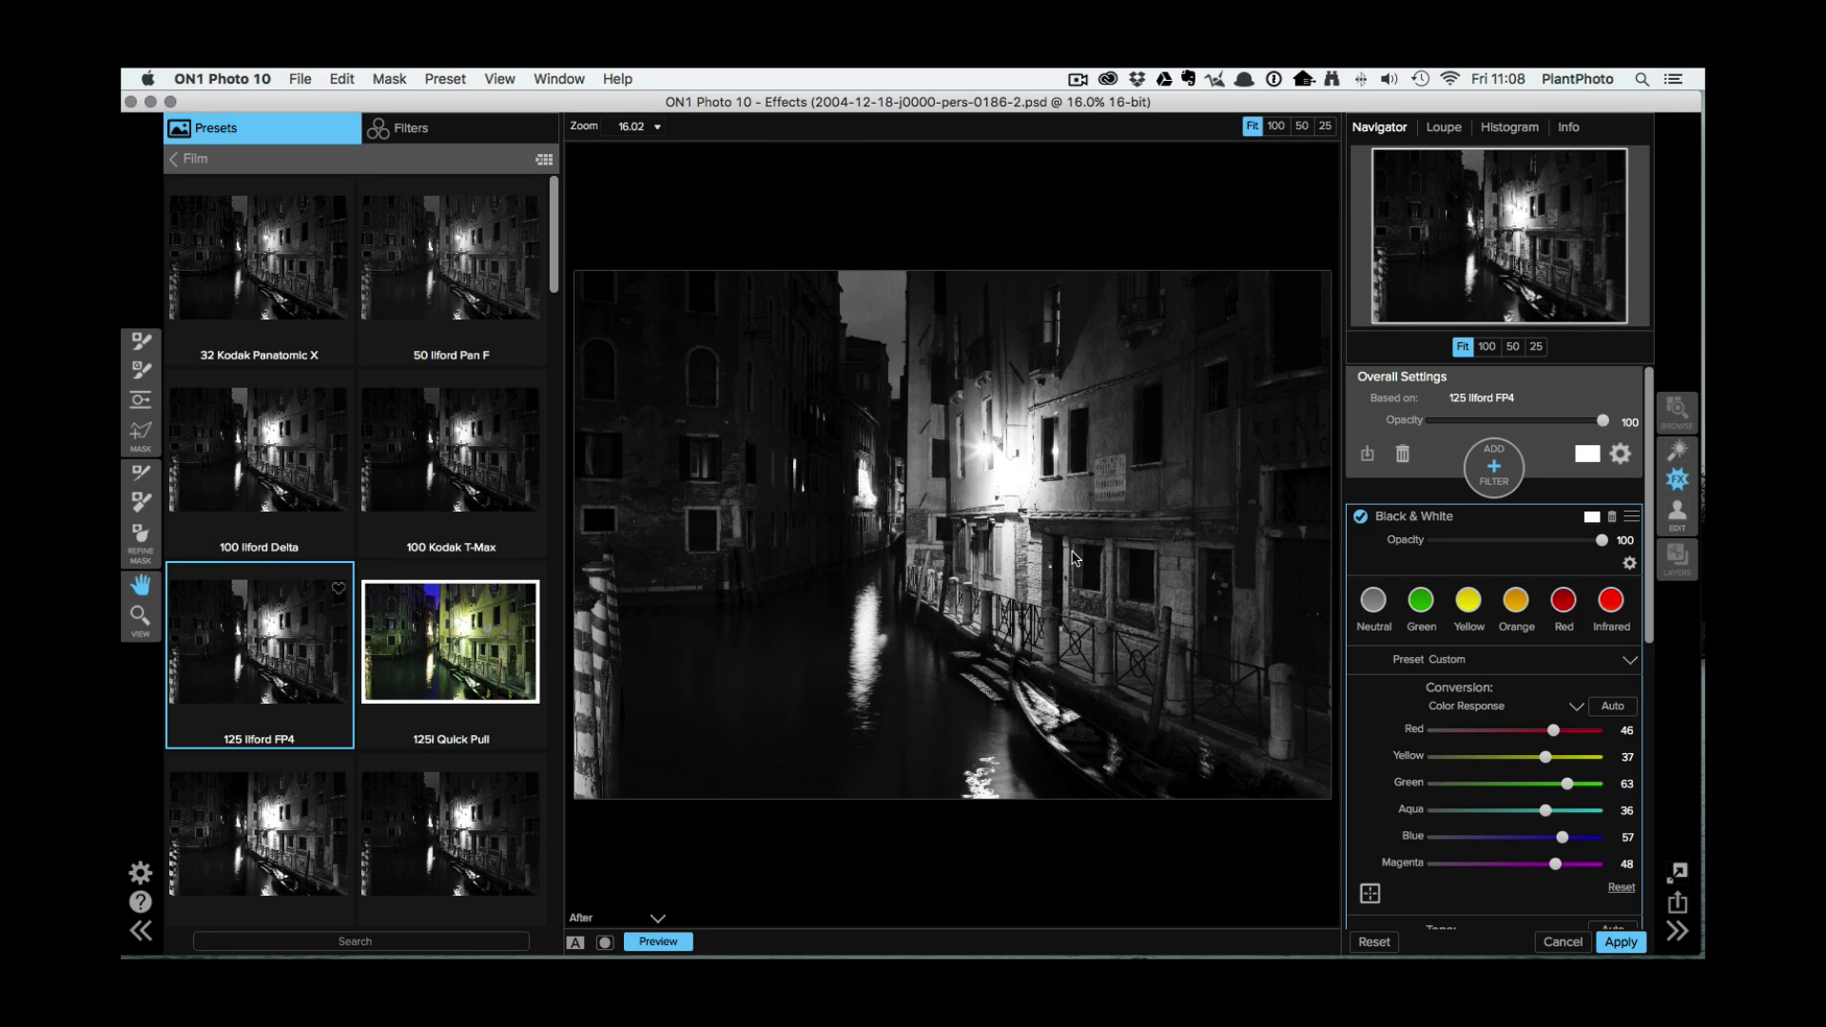
click(1563, 519)
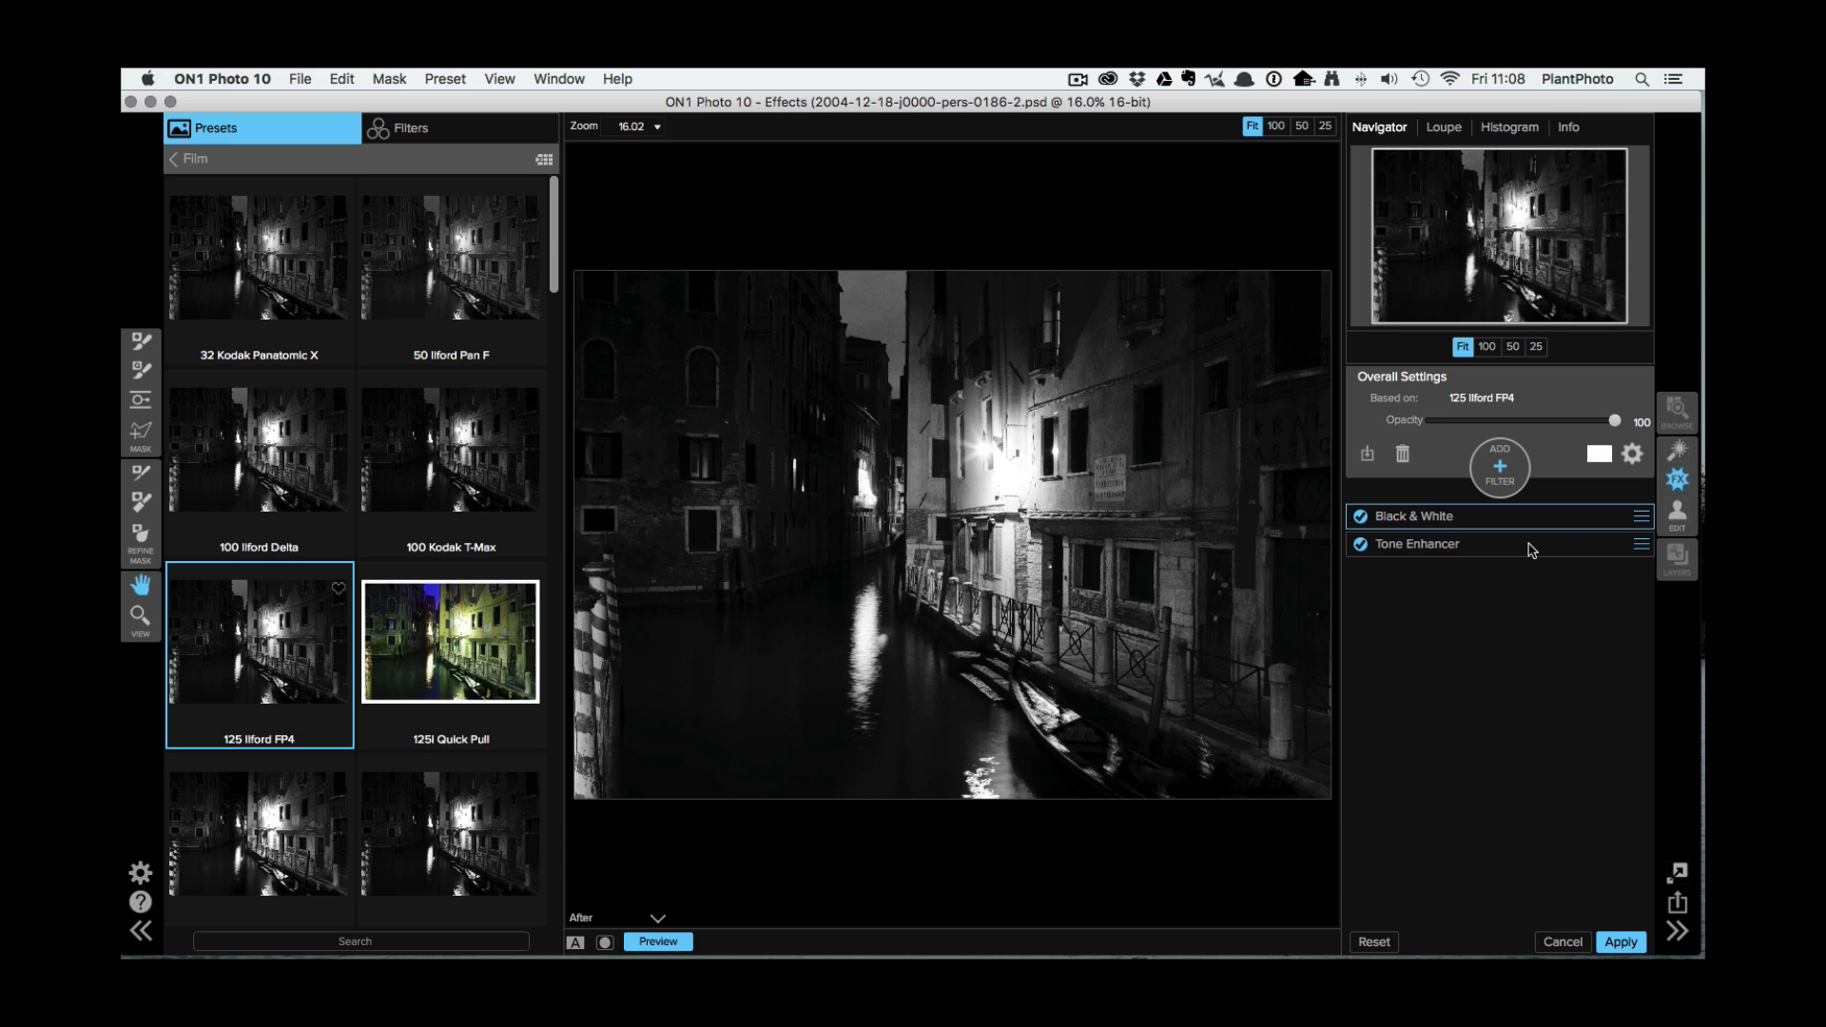
Apply the Type55 film preset and narrow the preset browser to enlarge the photo preview
scroll(552, 241, down, 2)
drag(552, 241, 573, 911)
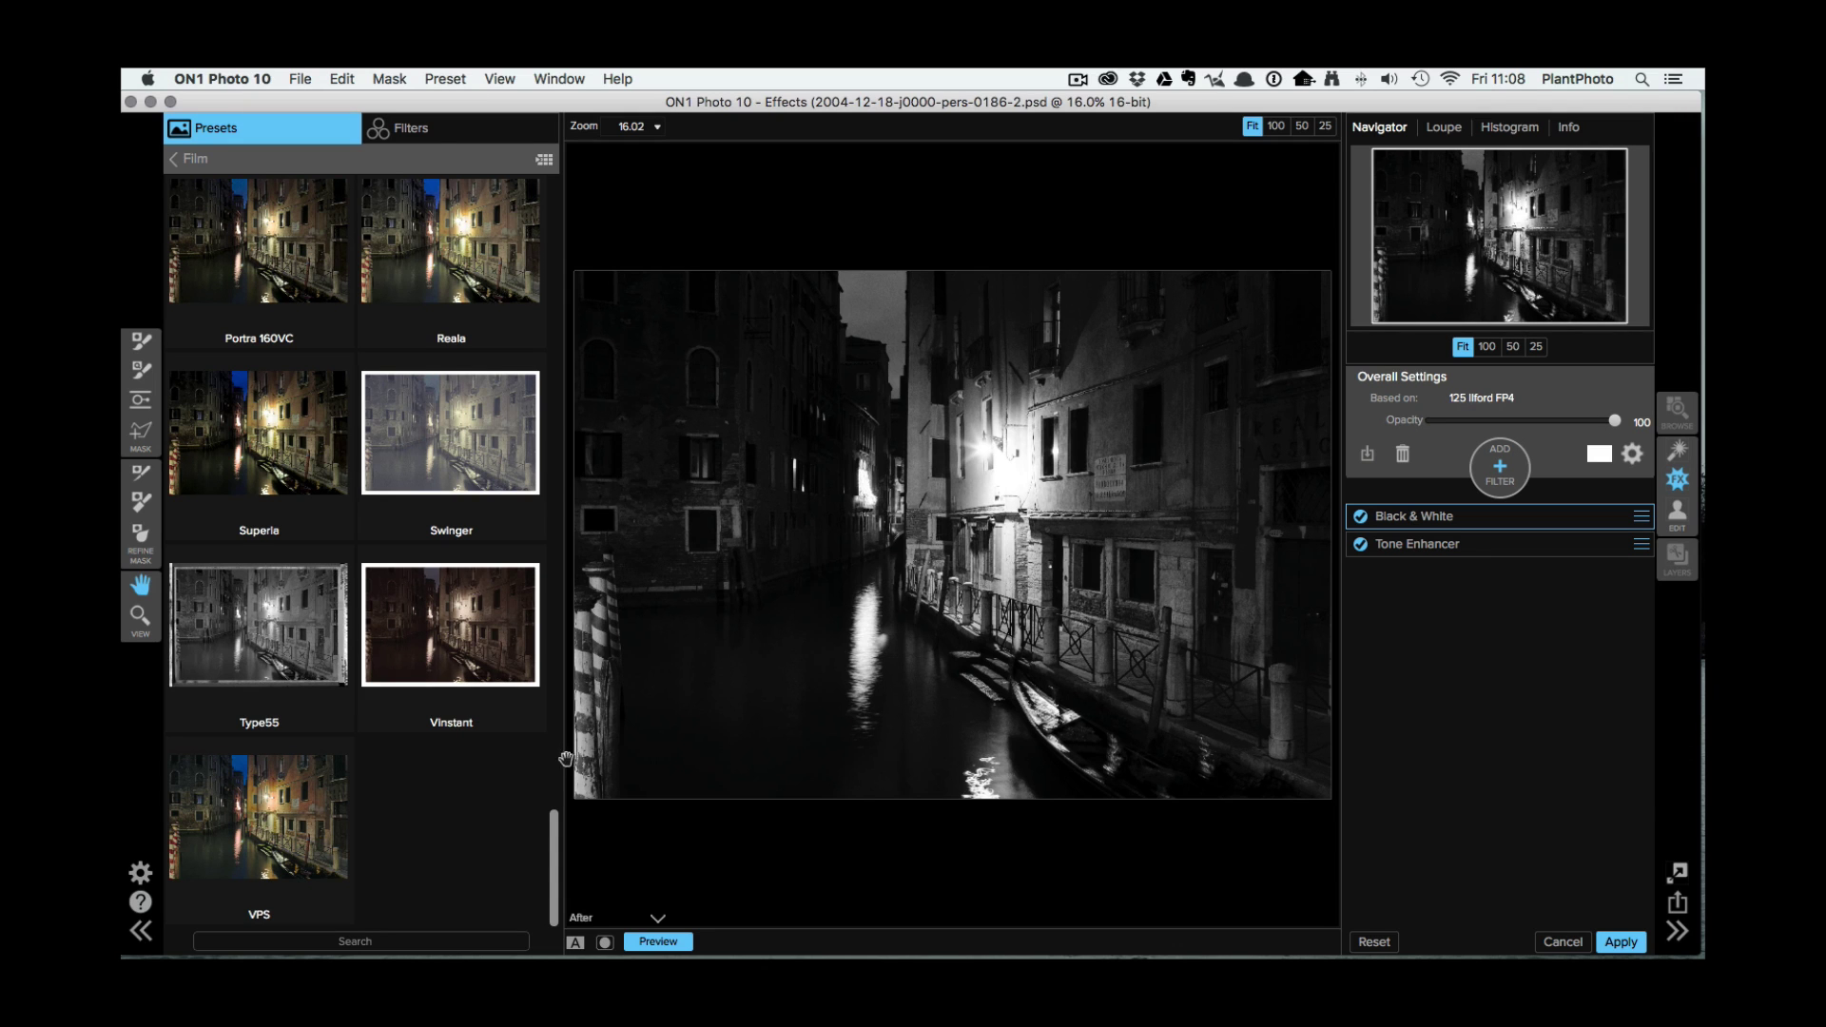
click(265, 663)
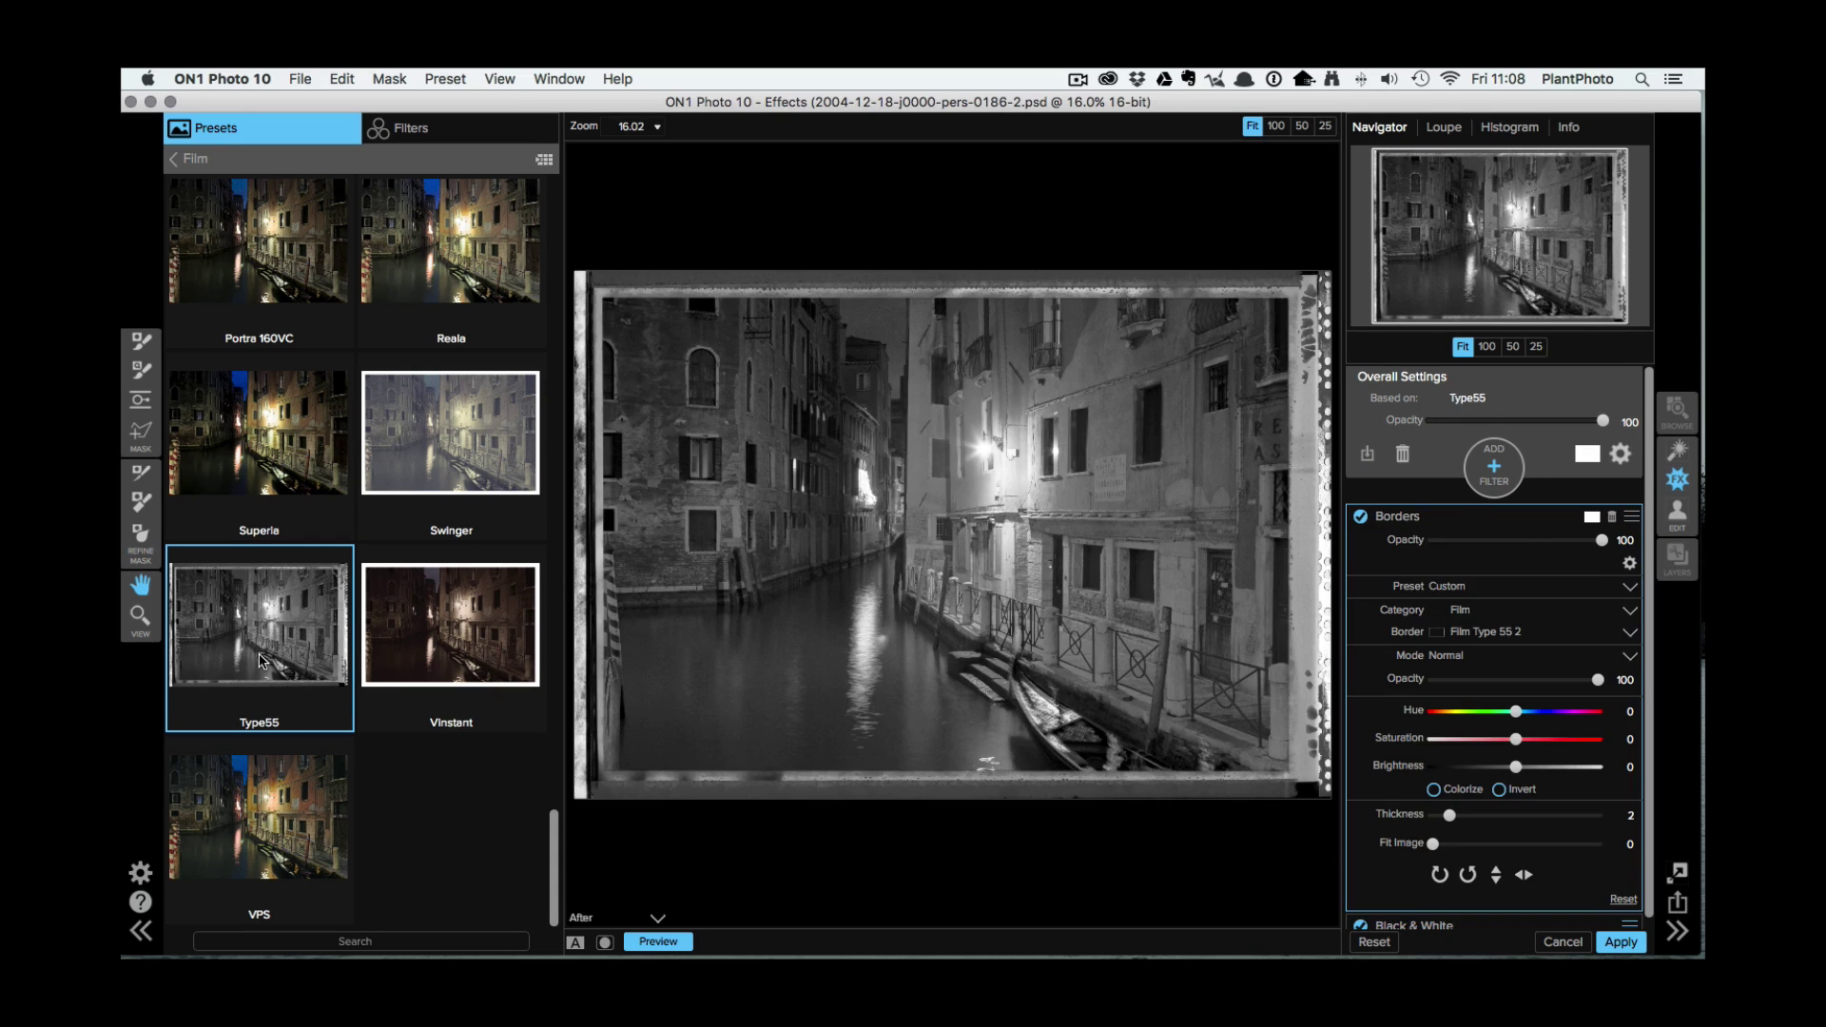
drag(562, 785, 398, 751)
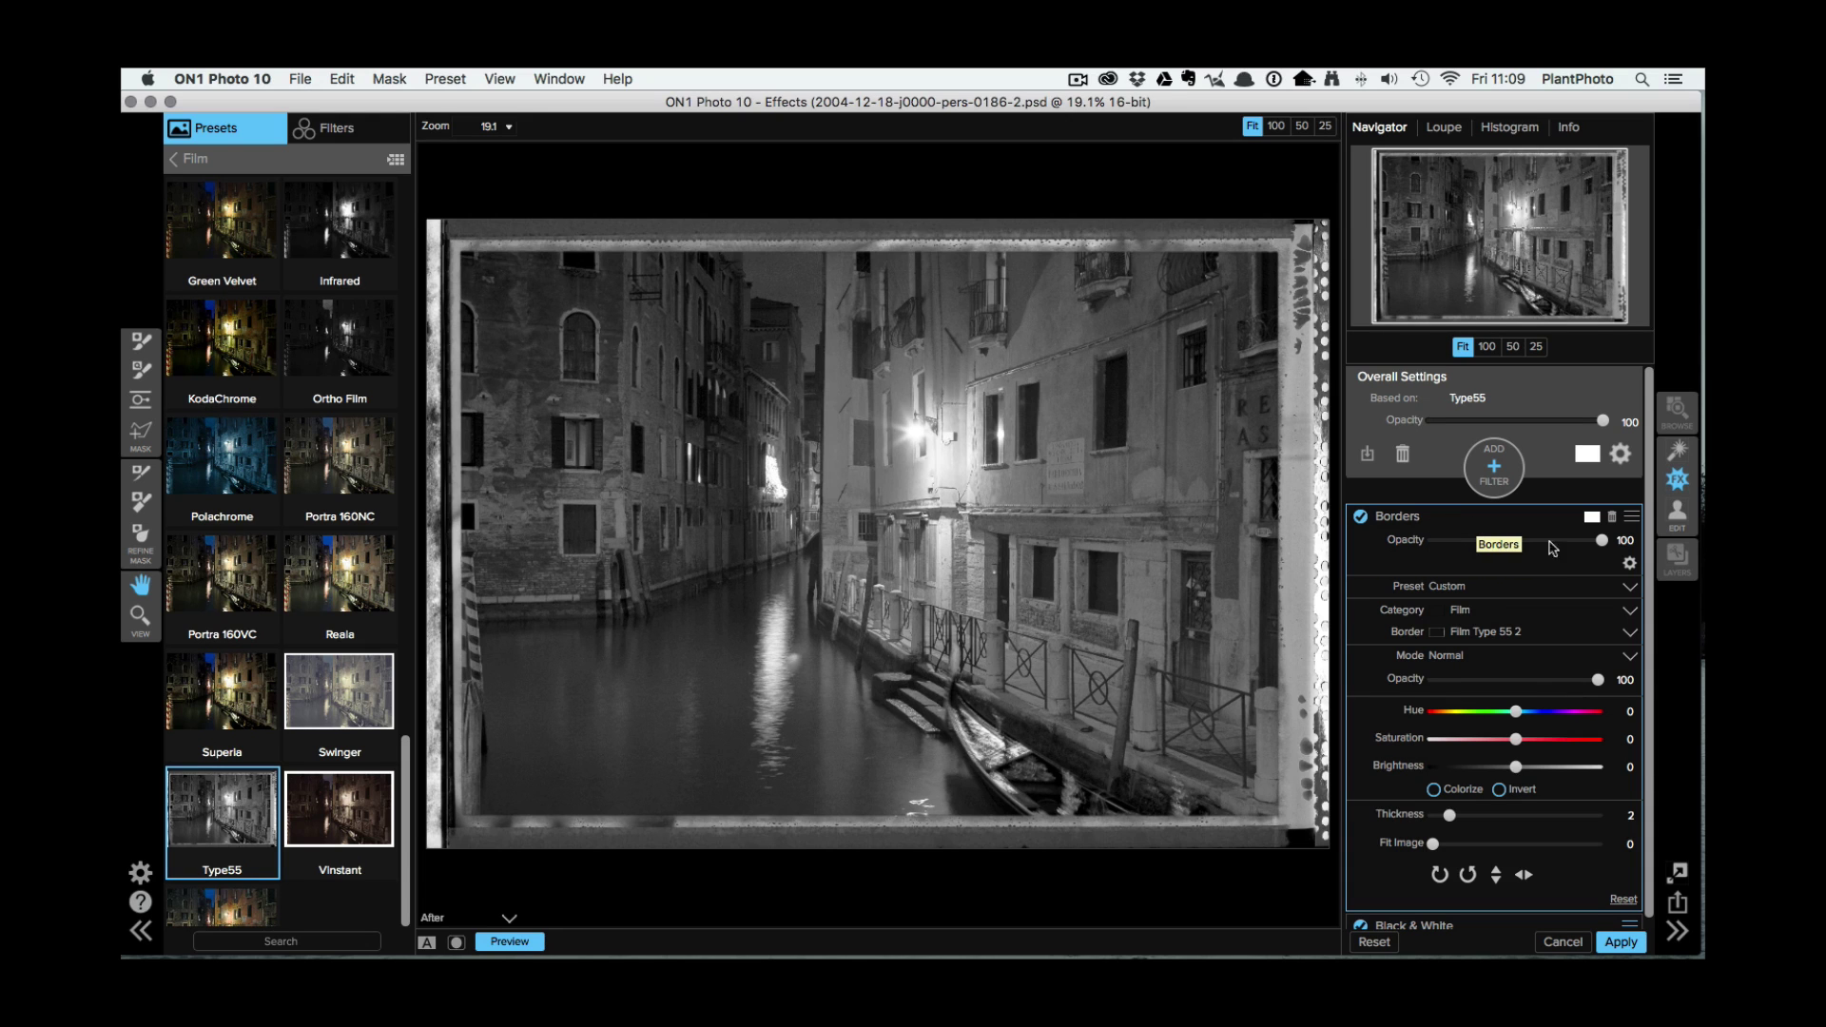
Preview alternative border categories and film borders in the Borders filter, choosing Film and Film Type 55 2
mouse_move(1602, 540)
mouse_down()
mouse_move(1535, 541)
mouse_move(1602, 541)
mouse_up()
click(1474, 612)
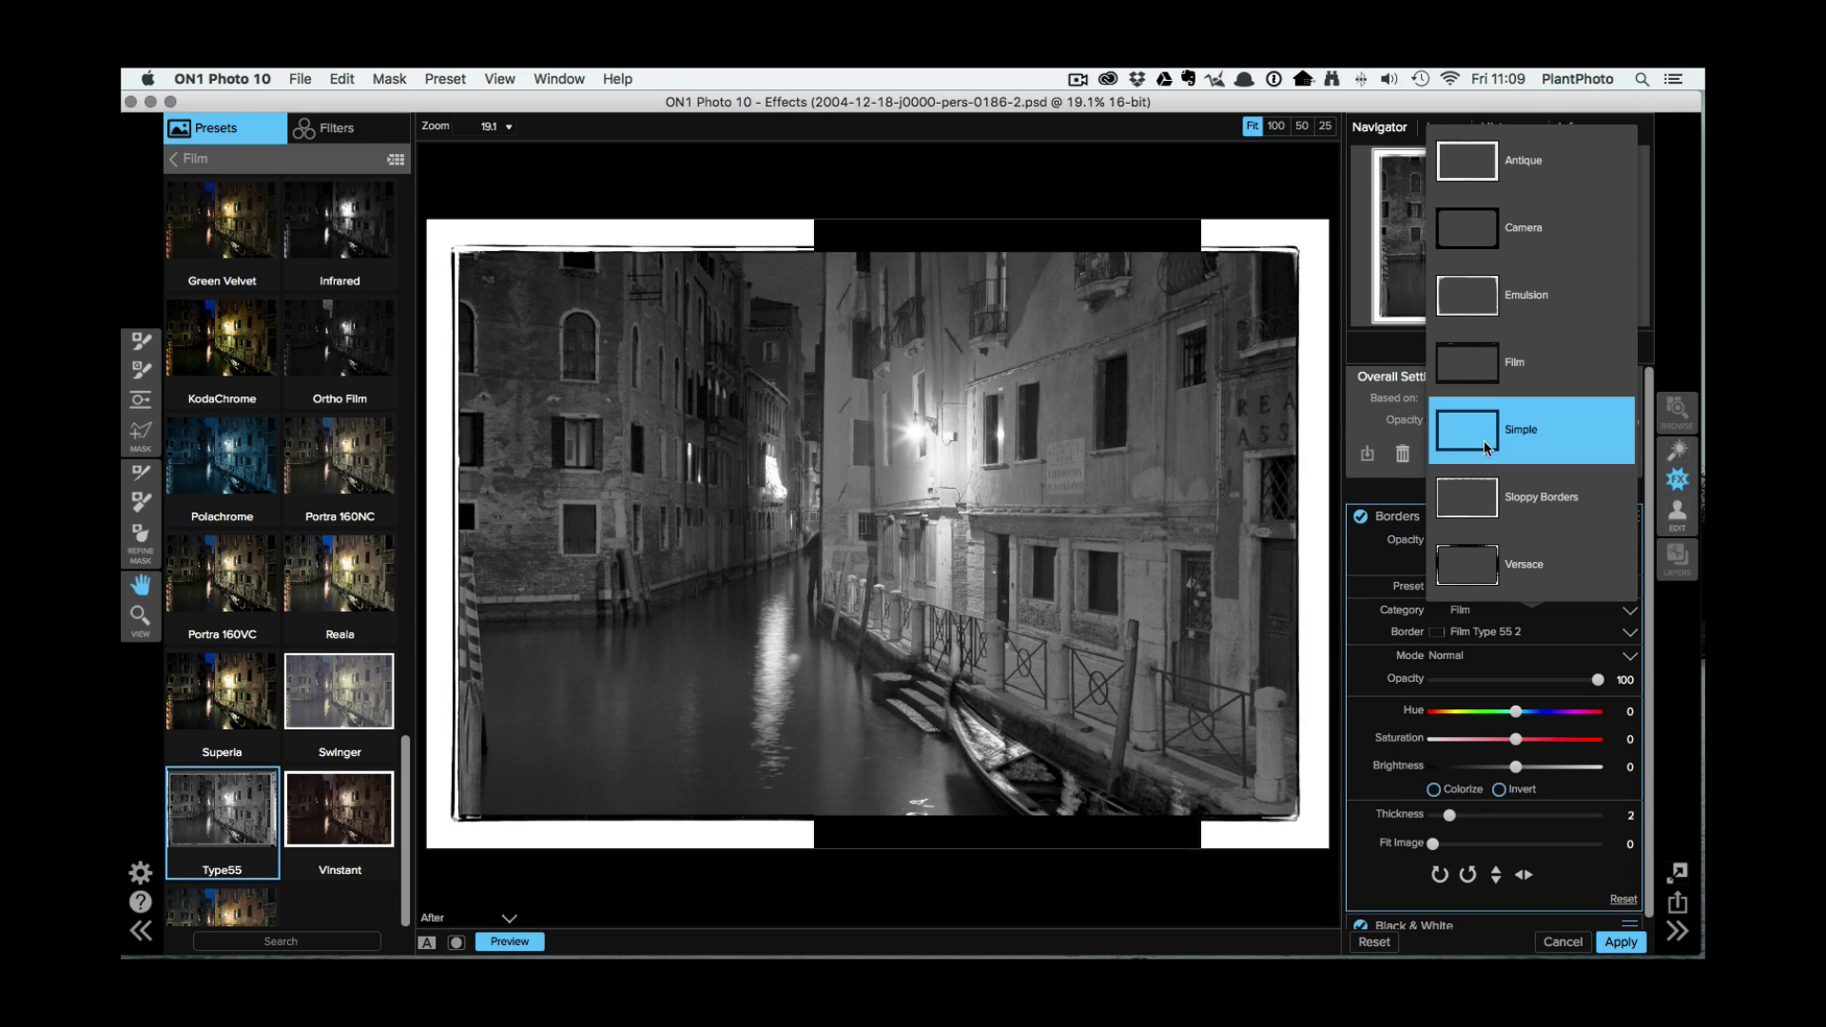
click(1461, 371)
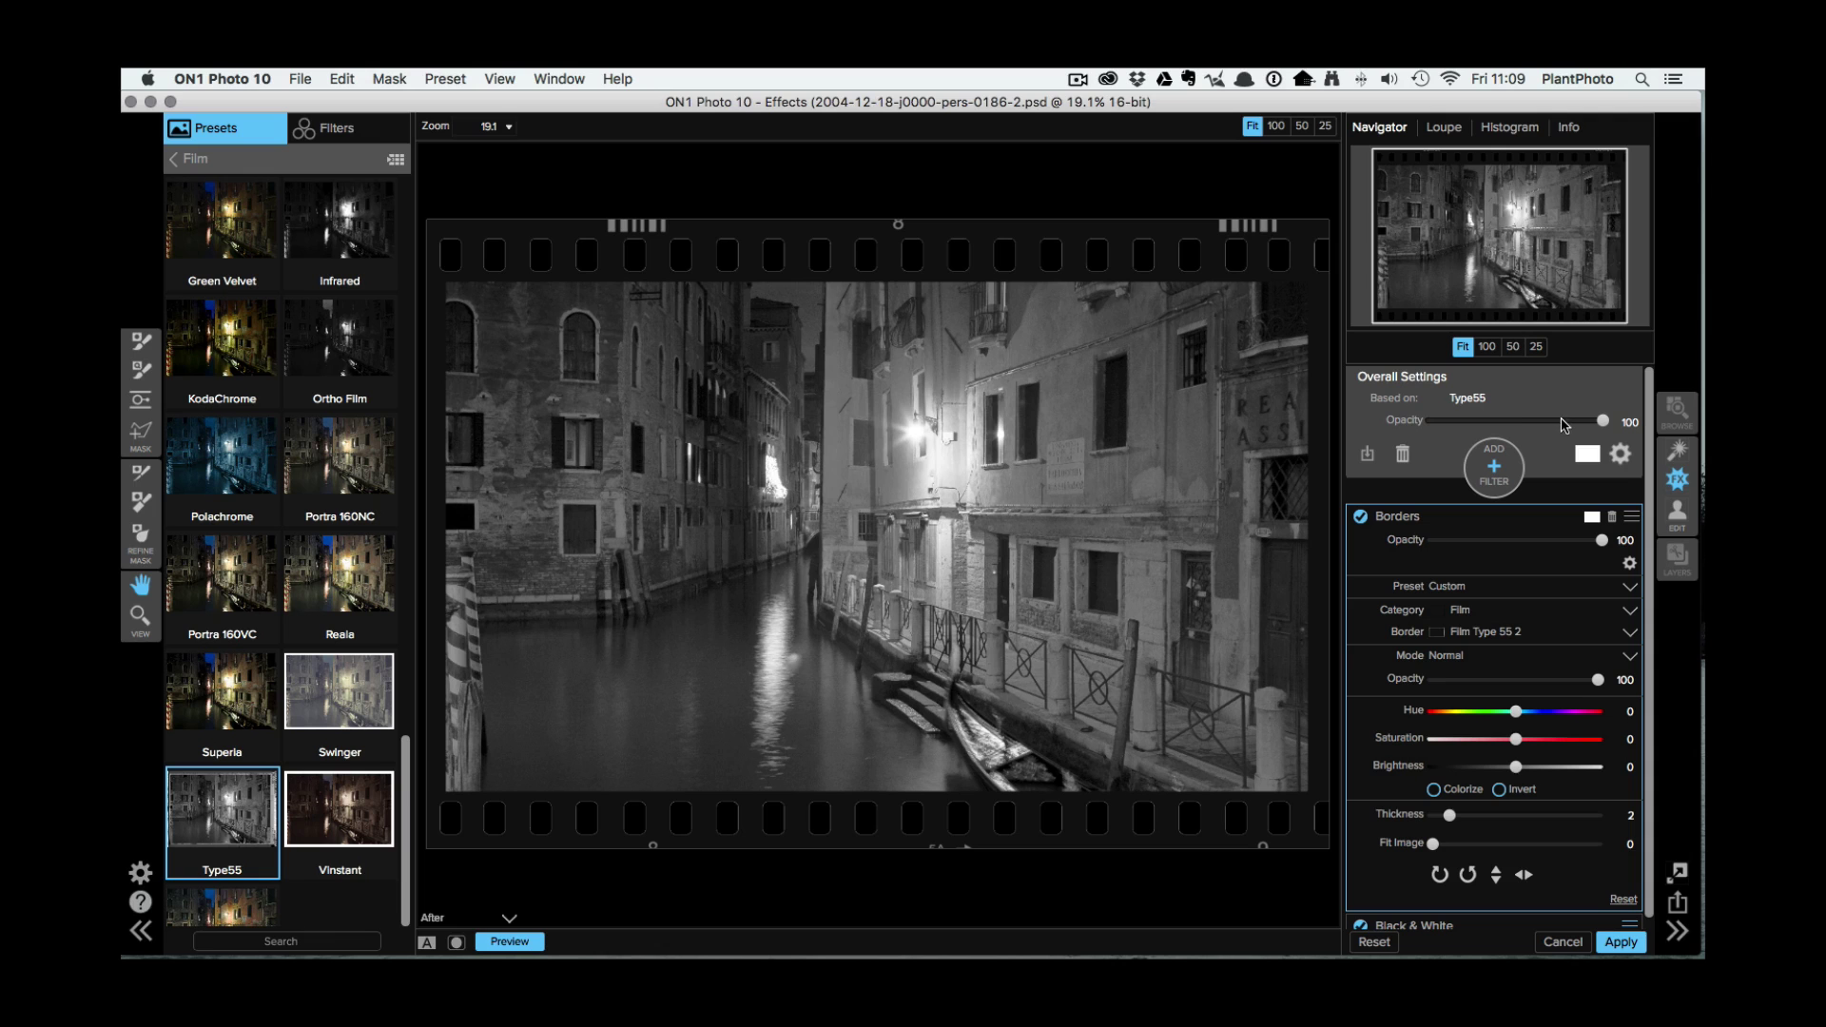
click(1491, 634)
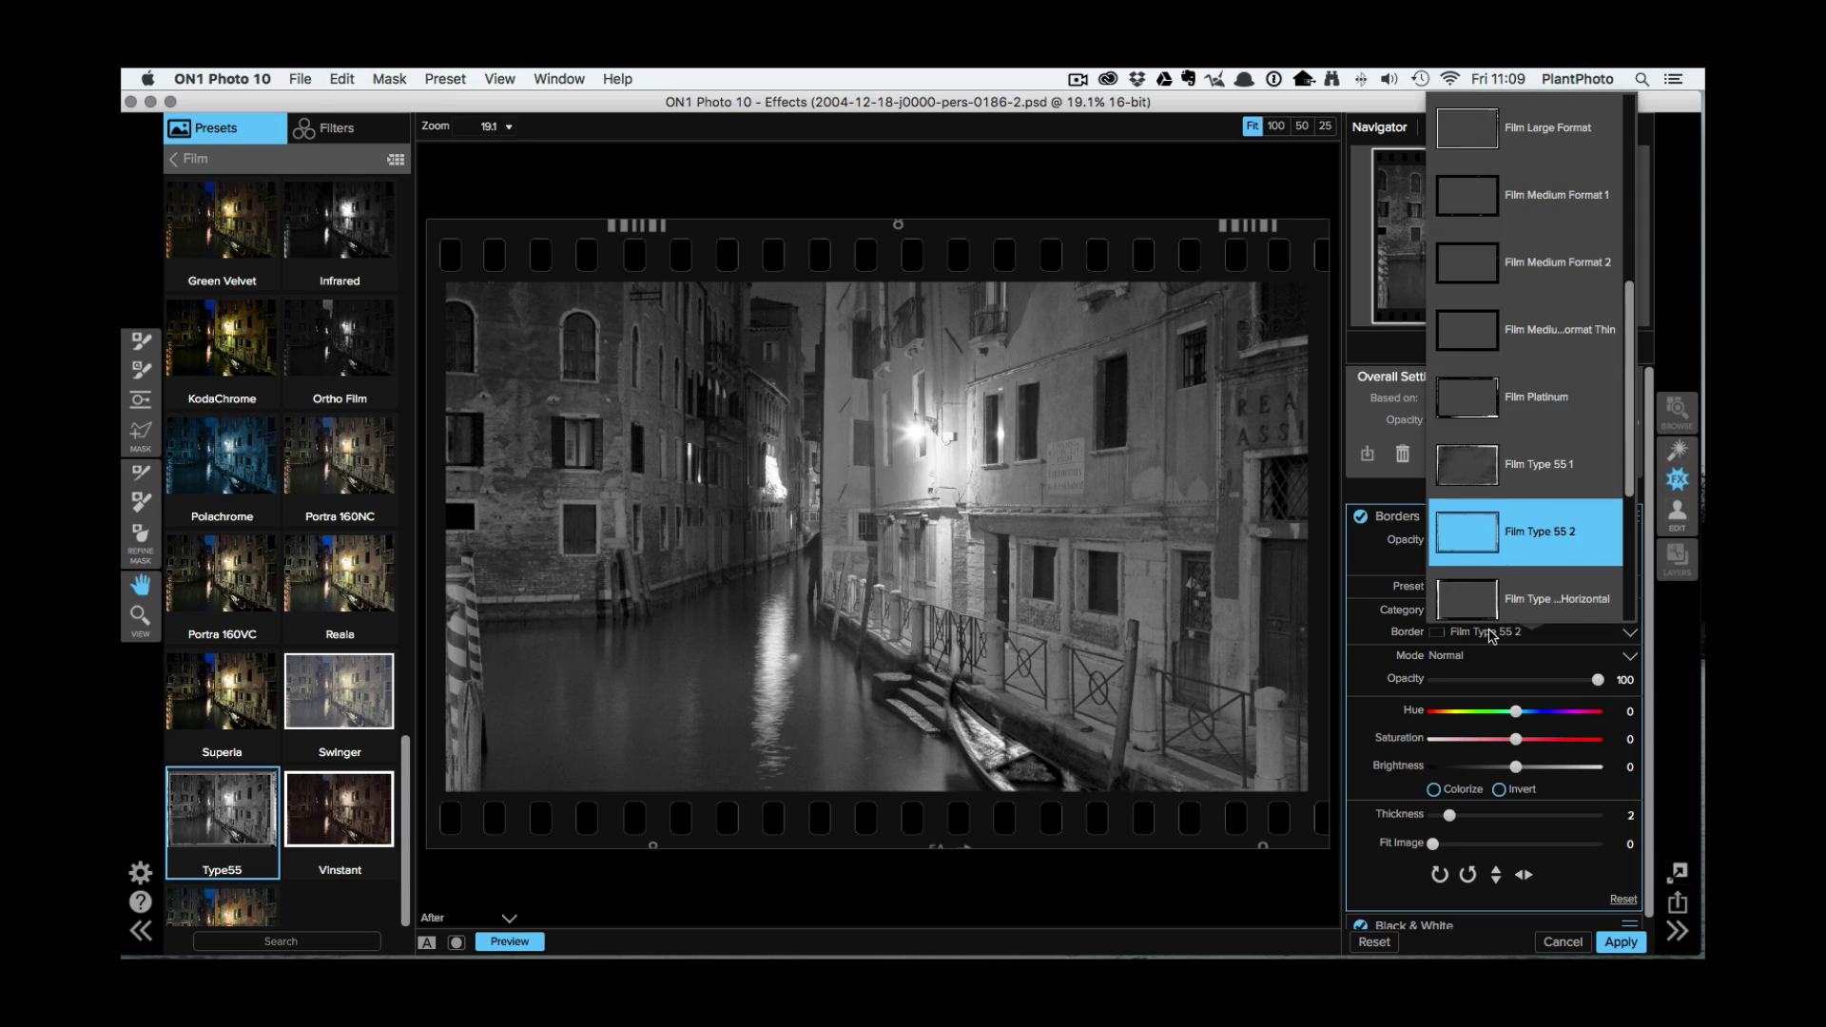
scroll(1482, 571, down, 4)
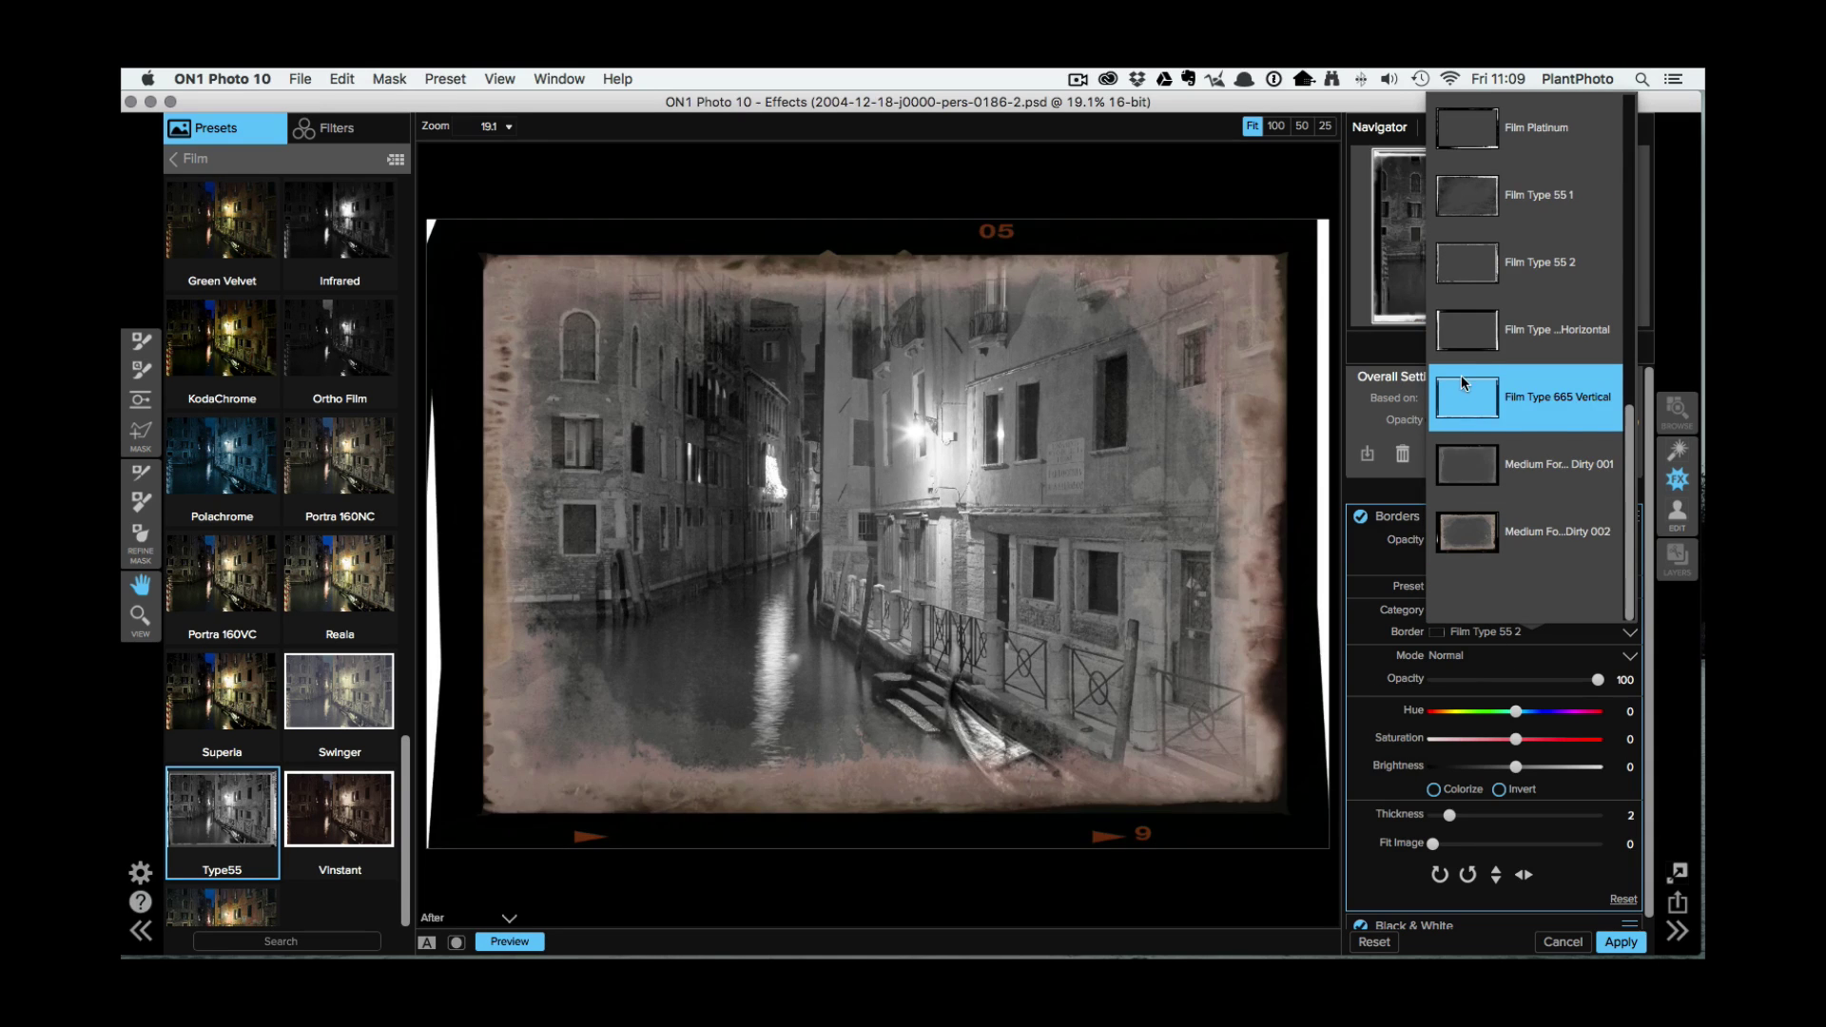
click(1460, 266)
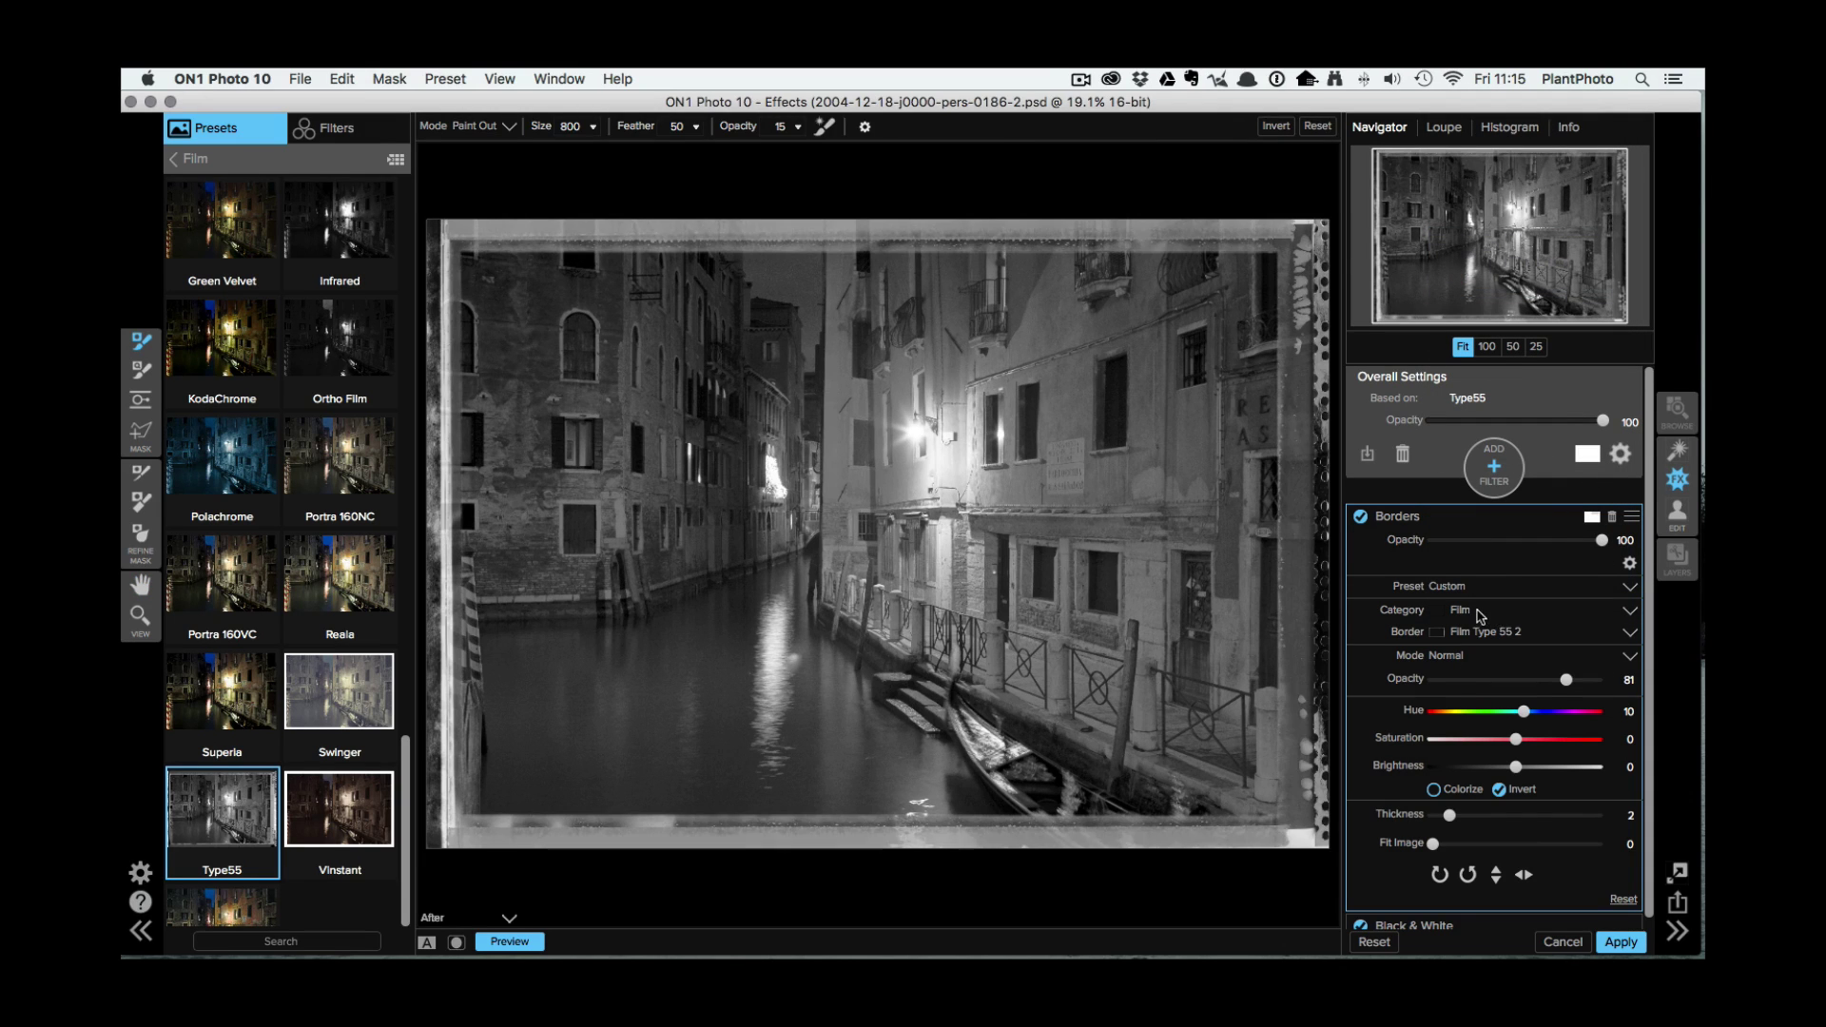
Browse the film borders in the Borders filter and change the border to Film Type 55 1
click(1394, 621)
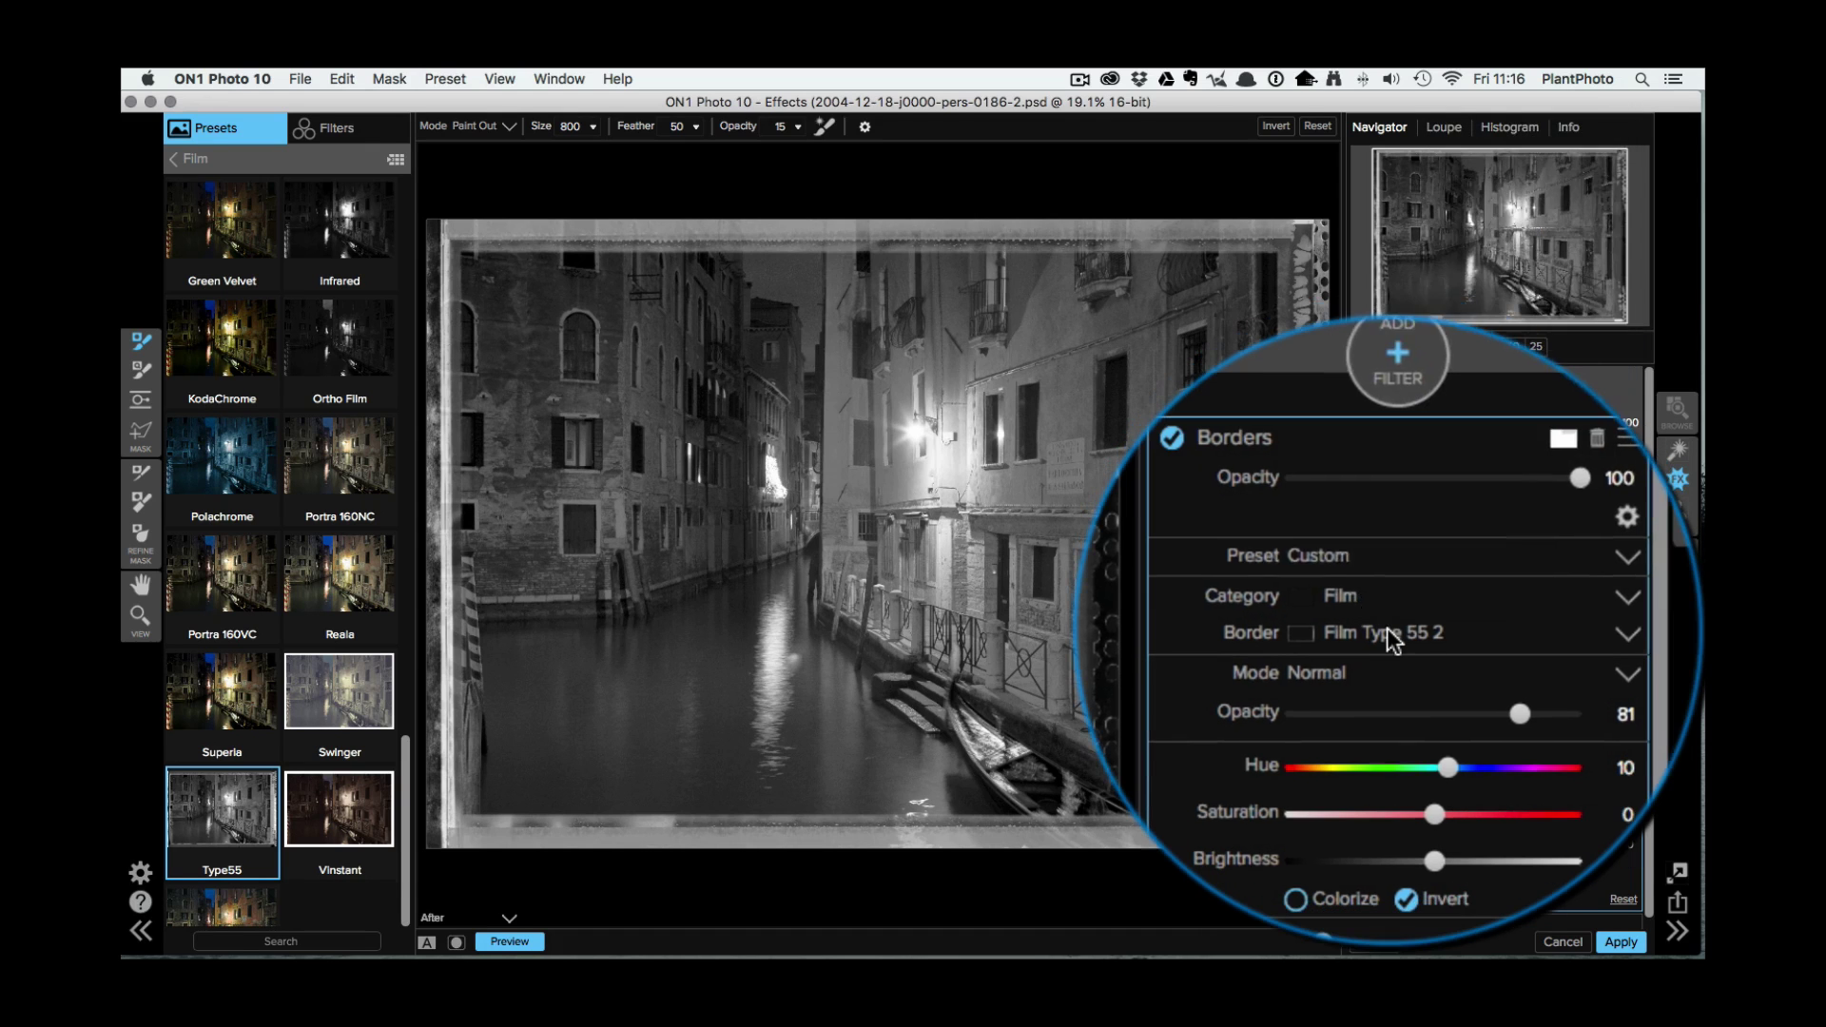
click(1393, 637)
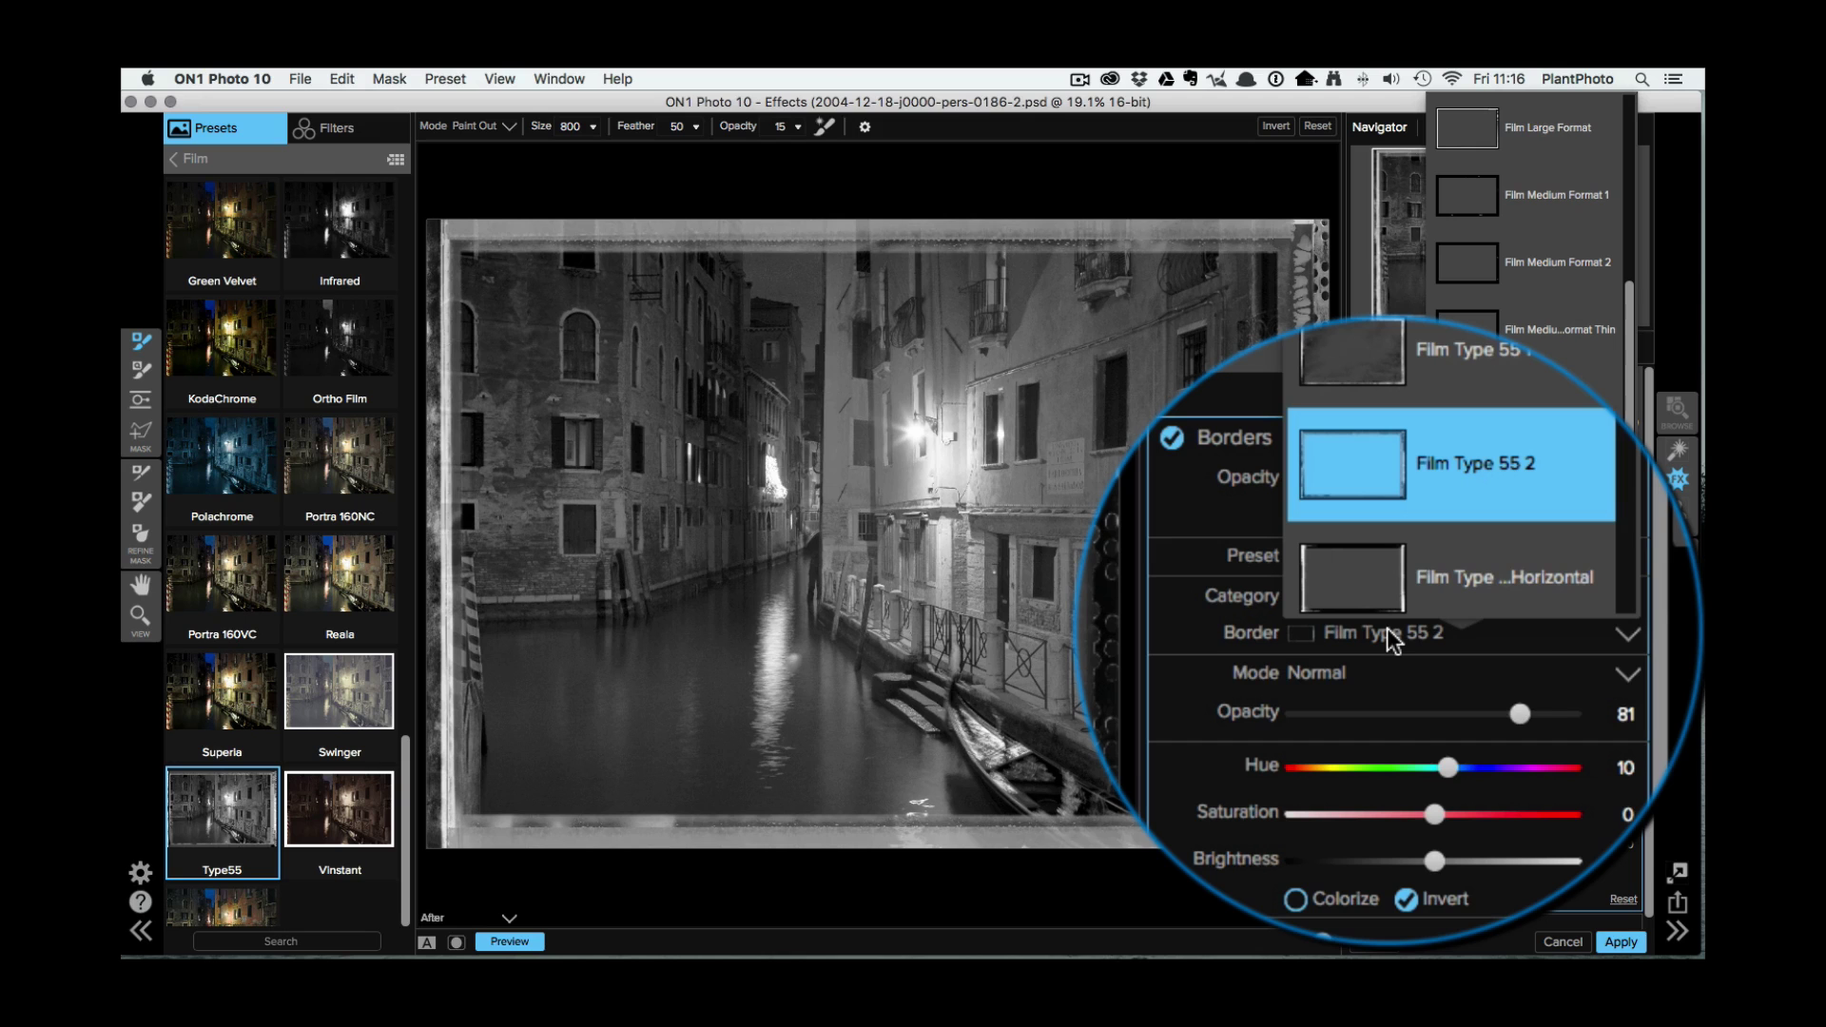
scroll(1484, 599, down, 4)
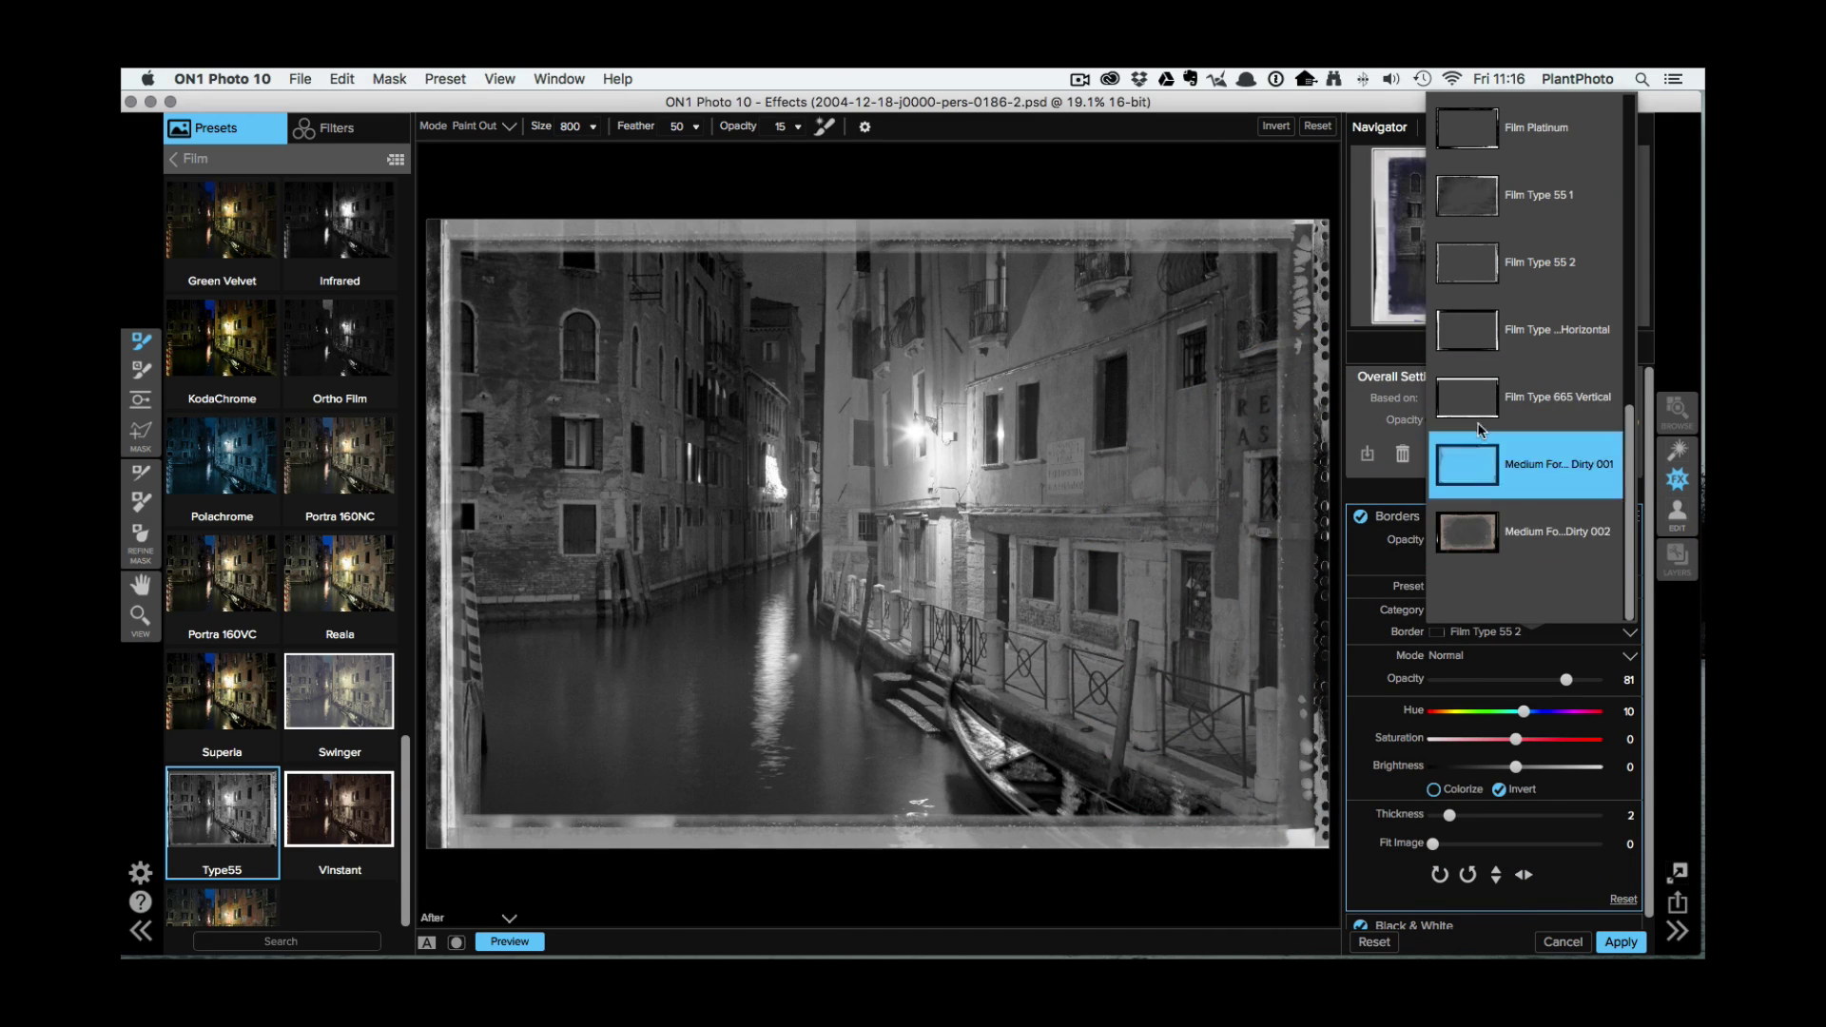
click(1465, 270)
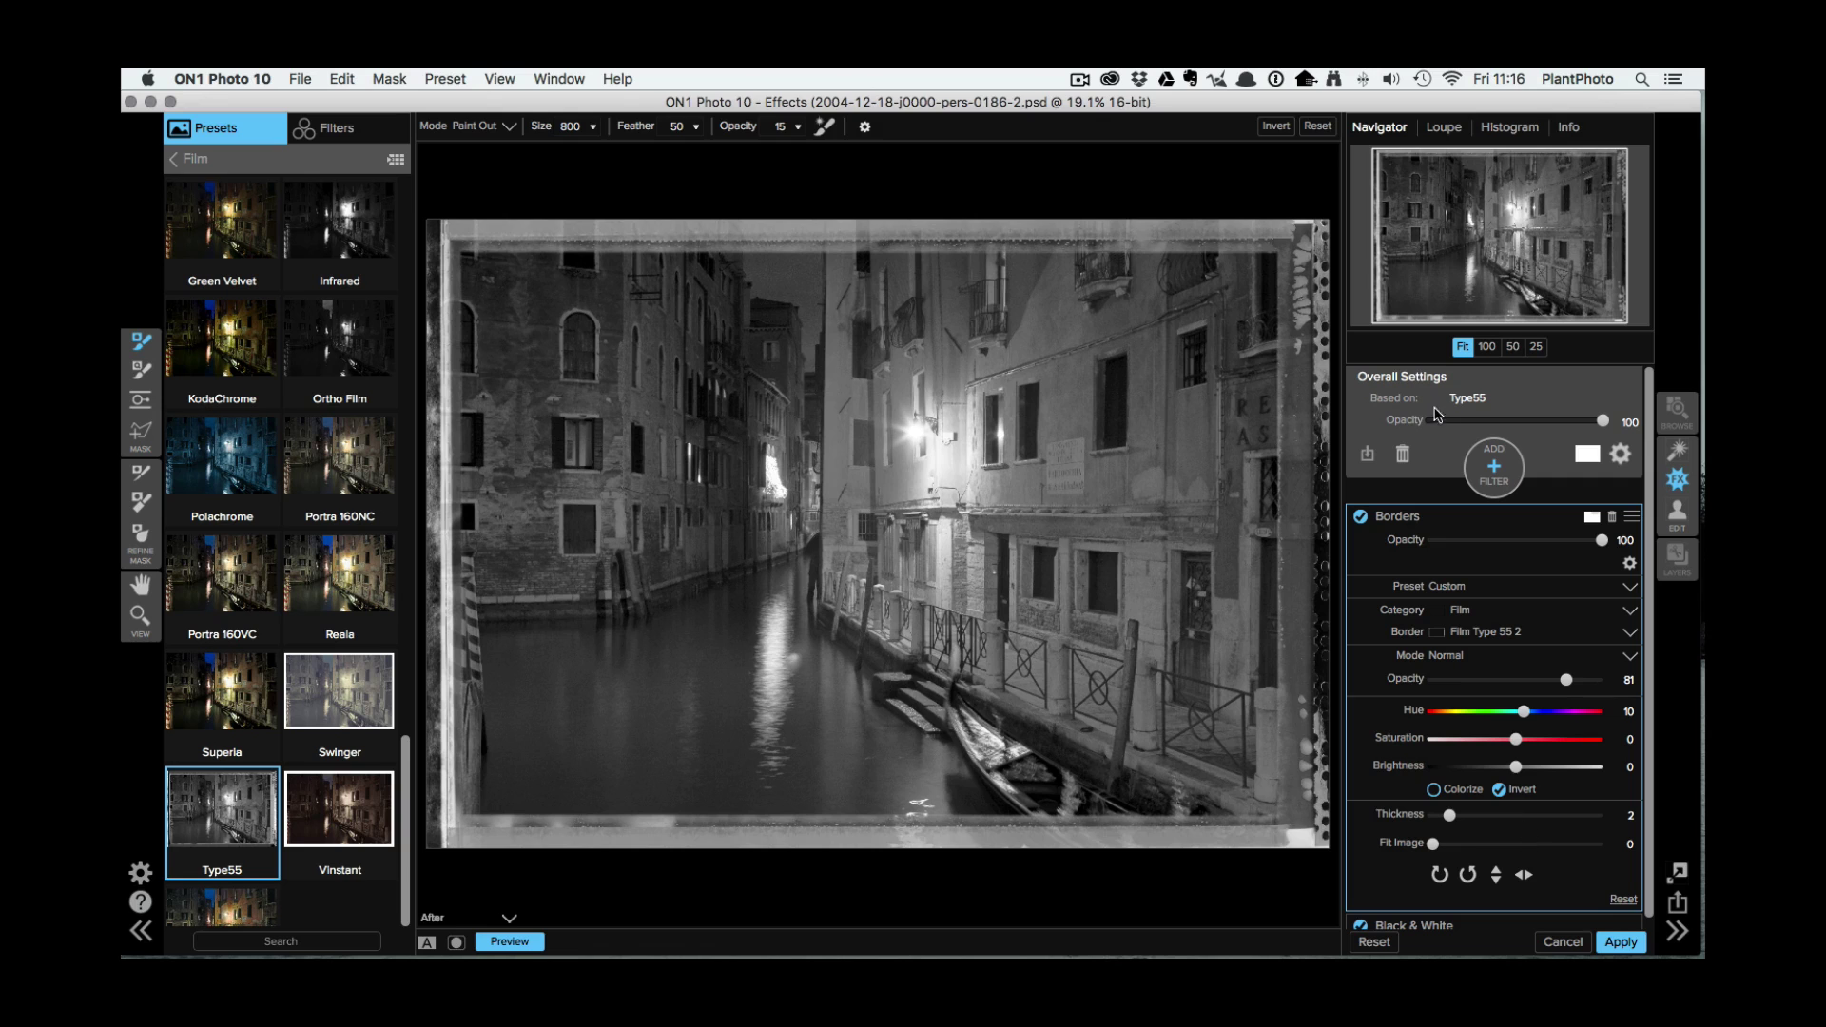
click(1508, 632)
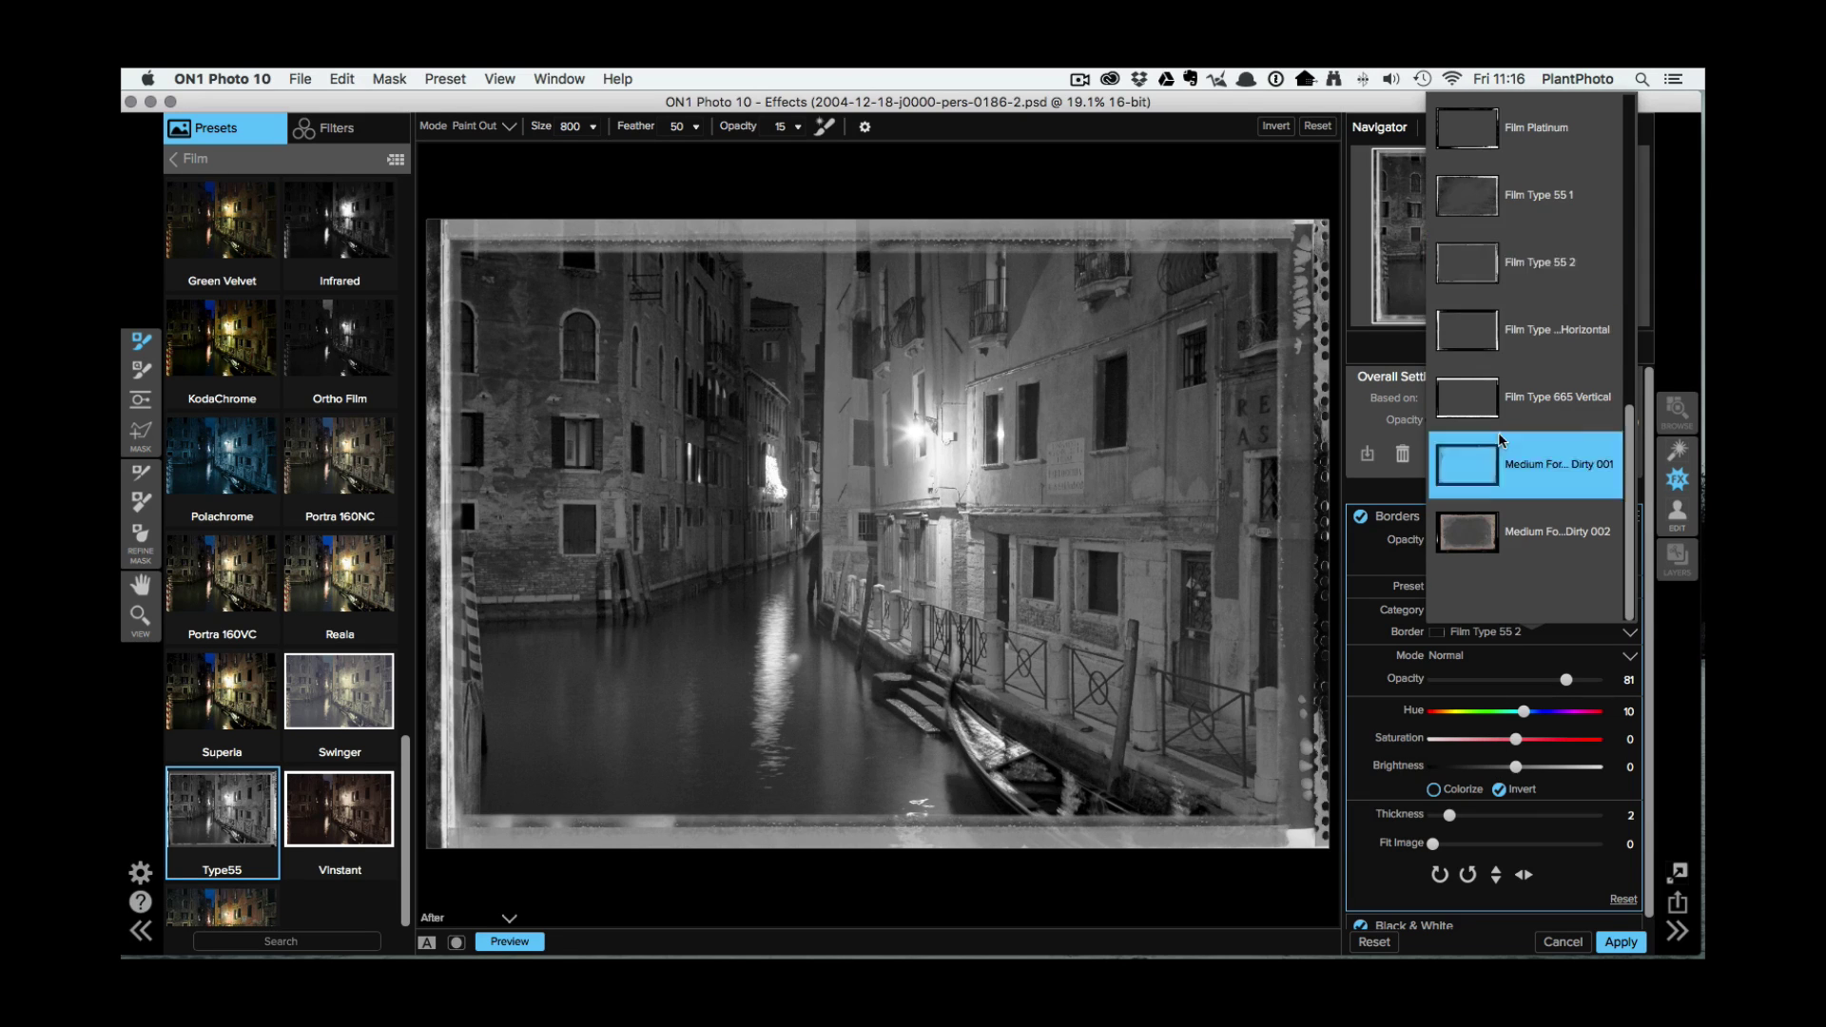
click(1471, 203)
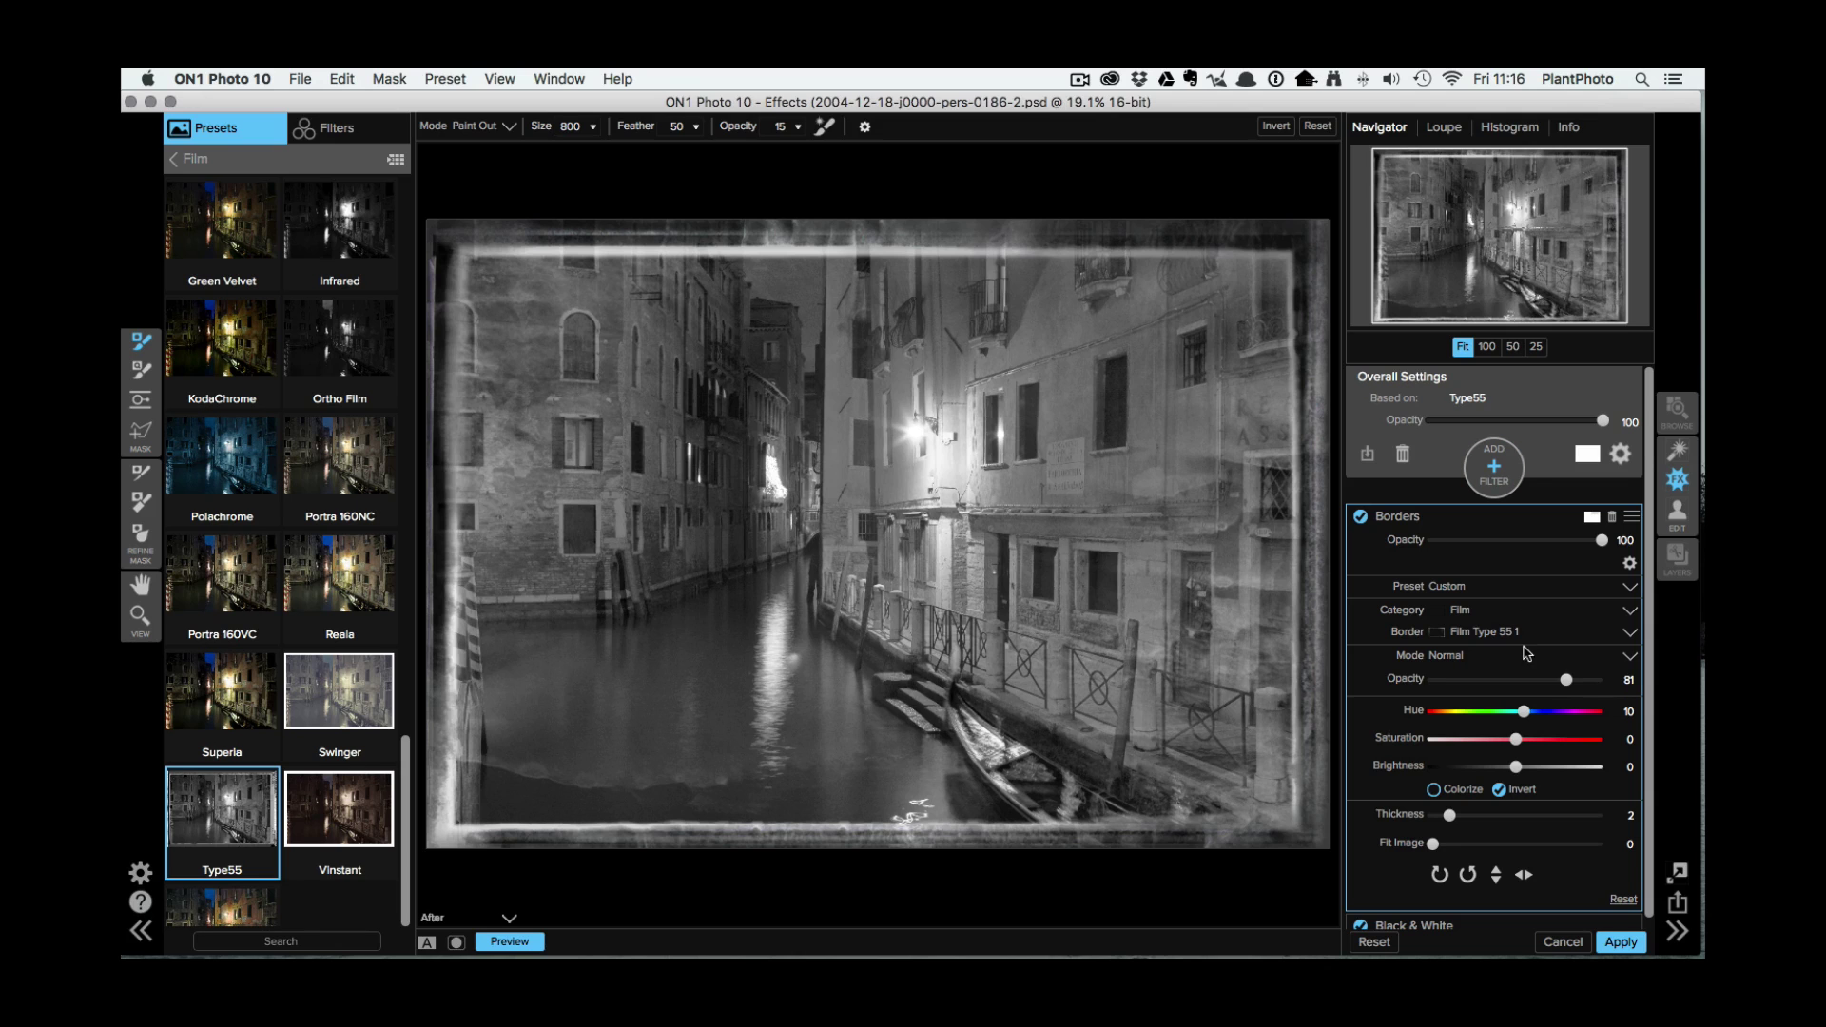
Try the Lighten, Darken and Screen blending modes on the border, then return it to Normal
click(1628, 739)
click(1449, 657)
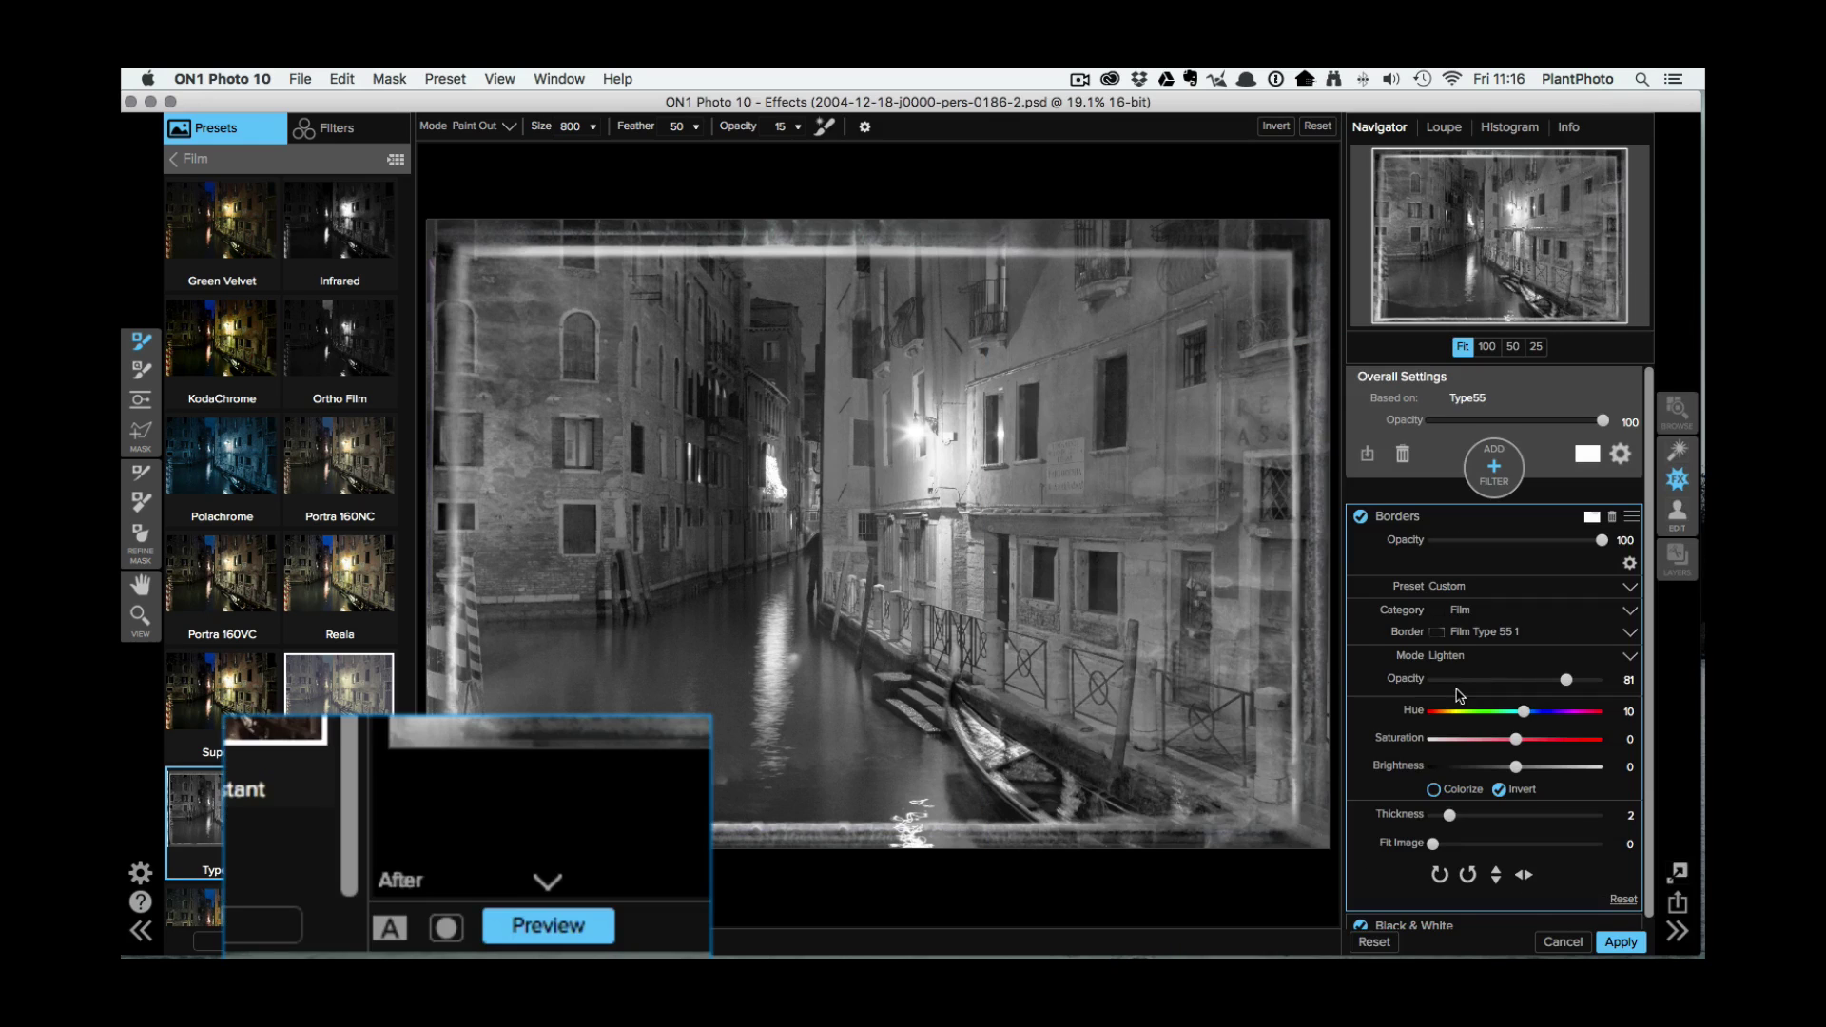
click(1447, 656)
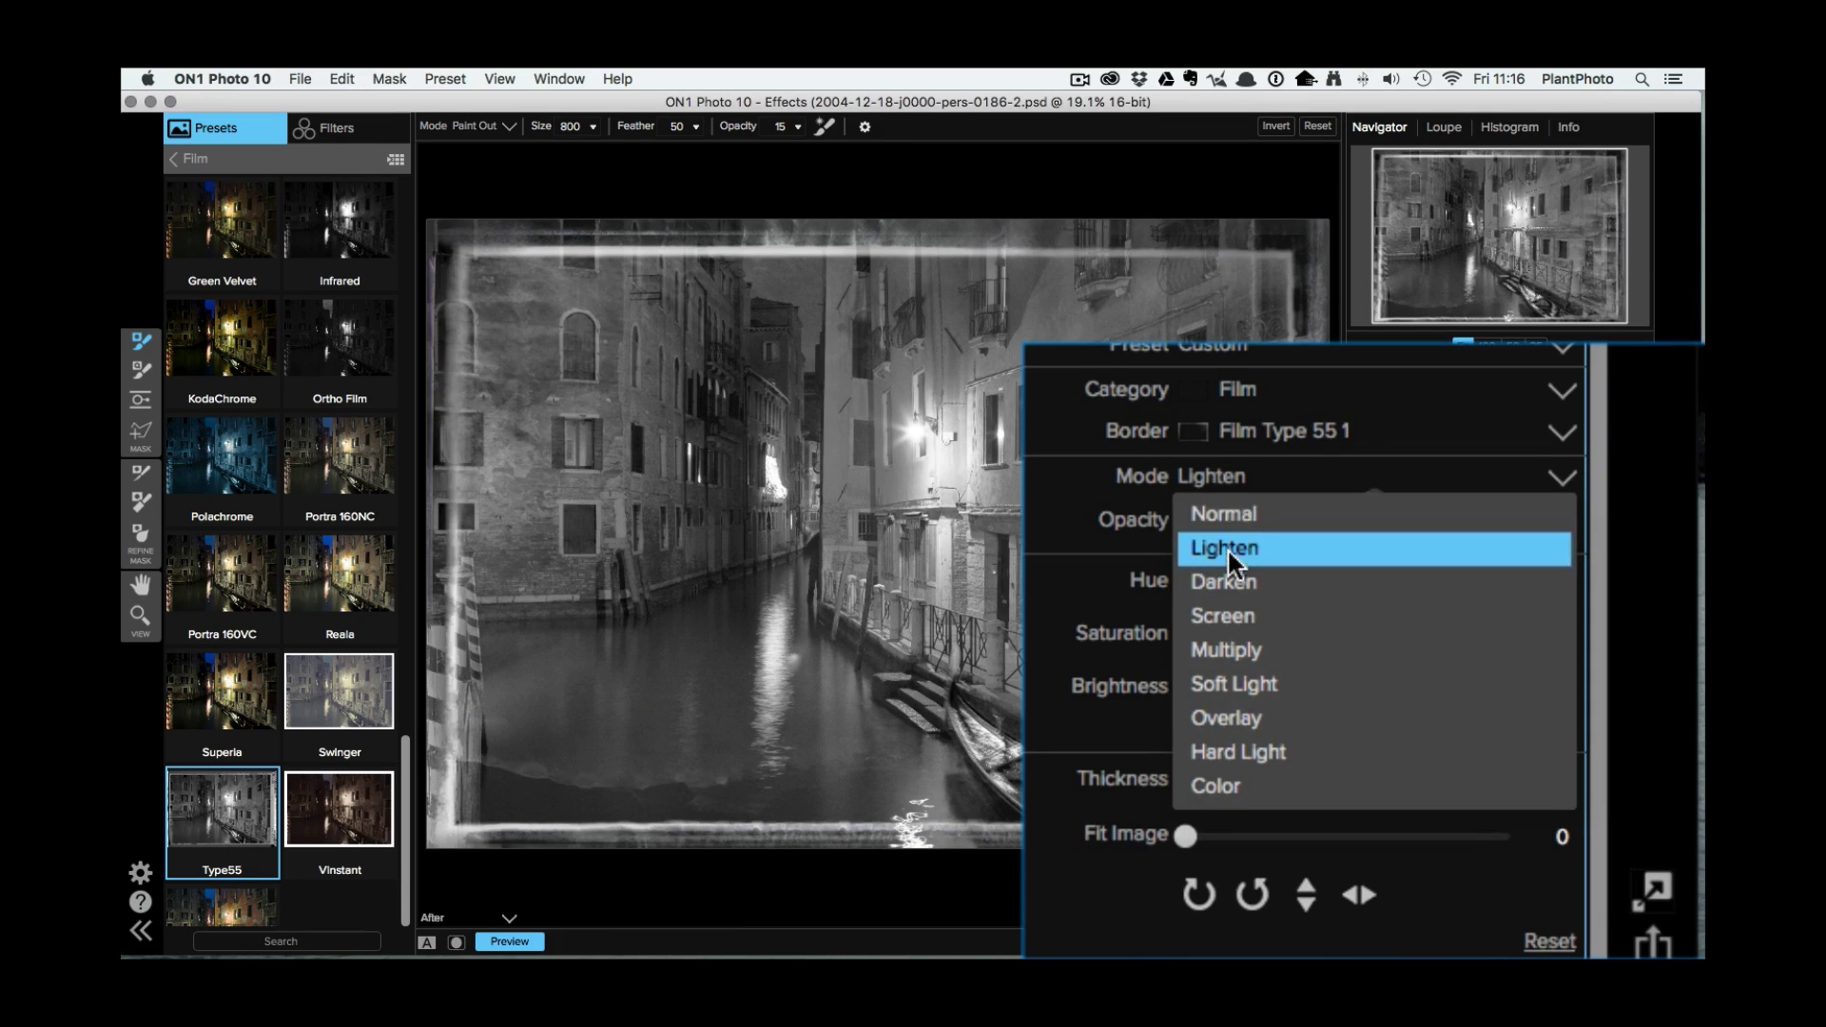
click(1455, 695)
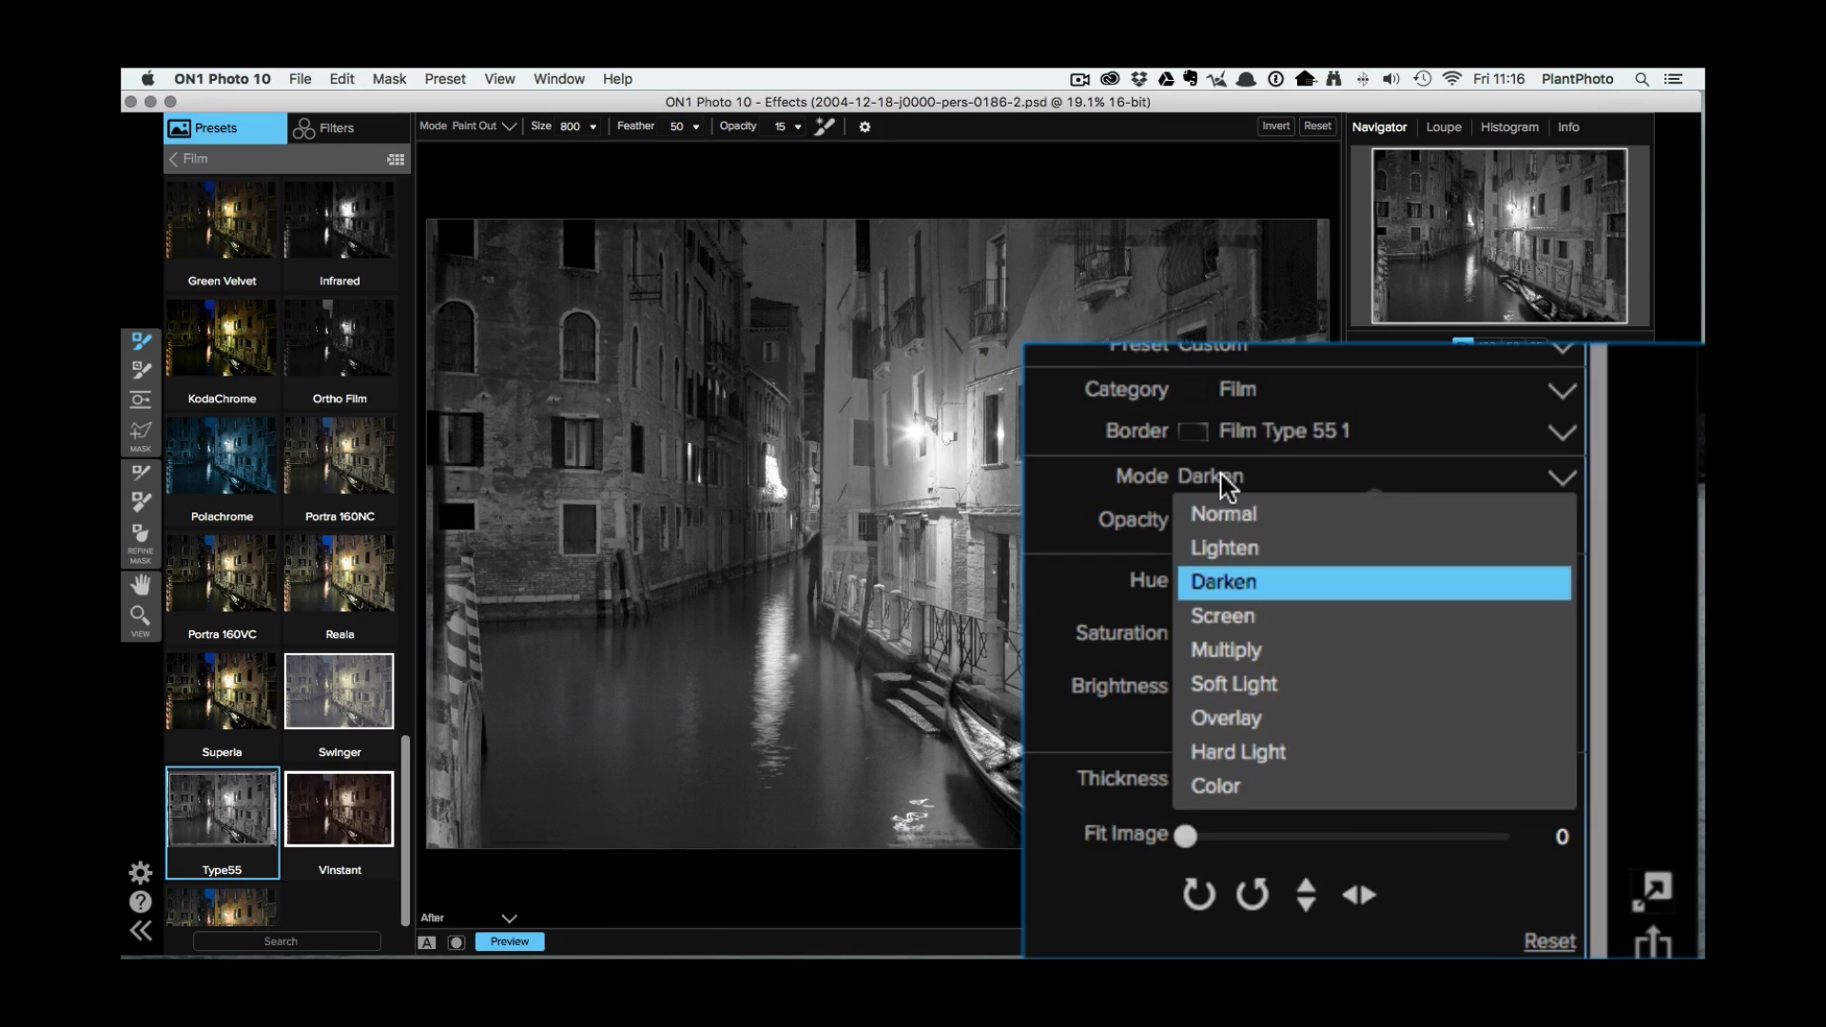
click(1463, 730)
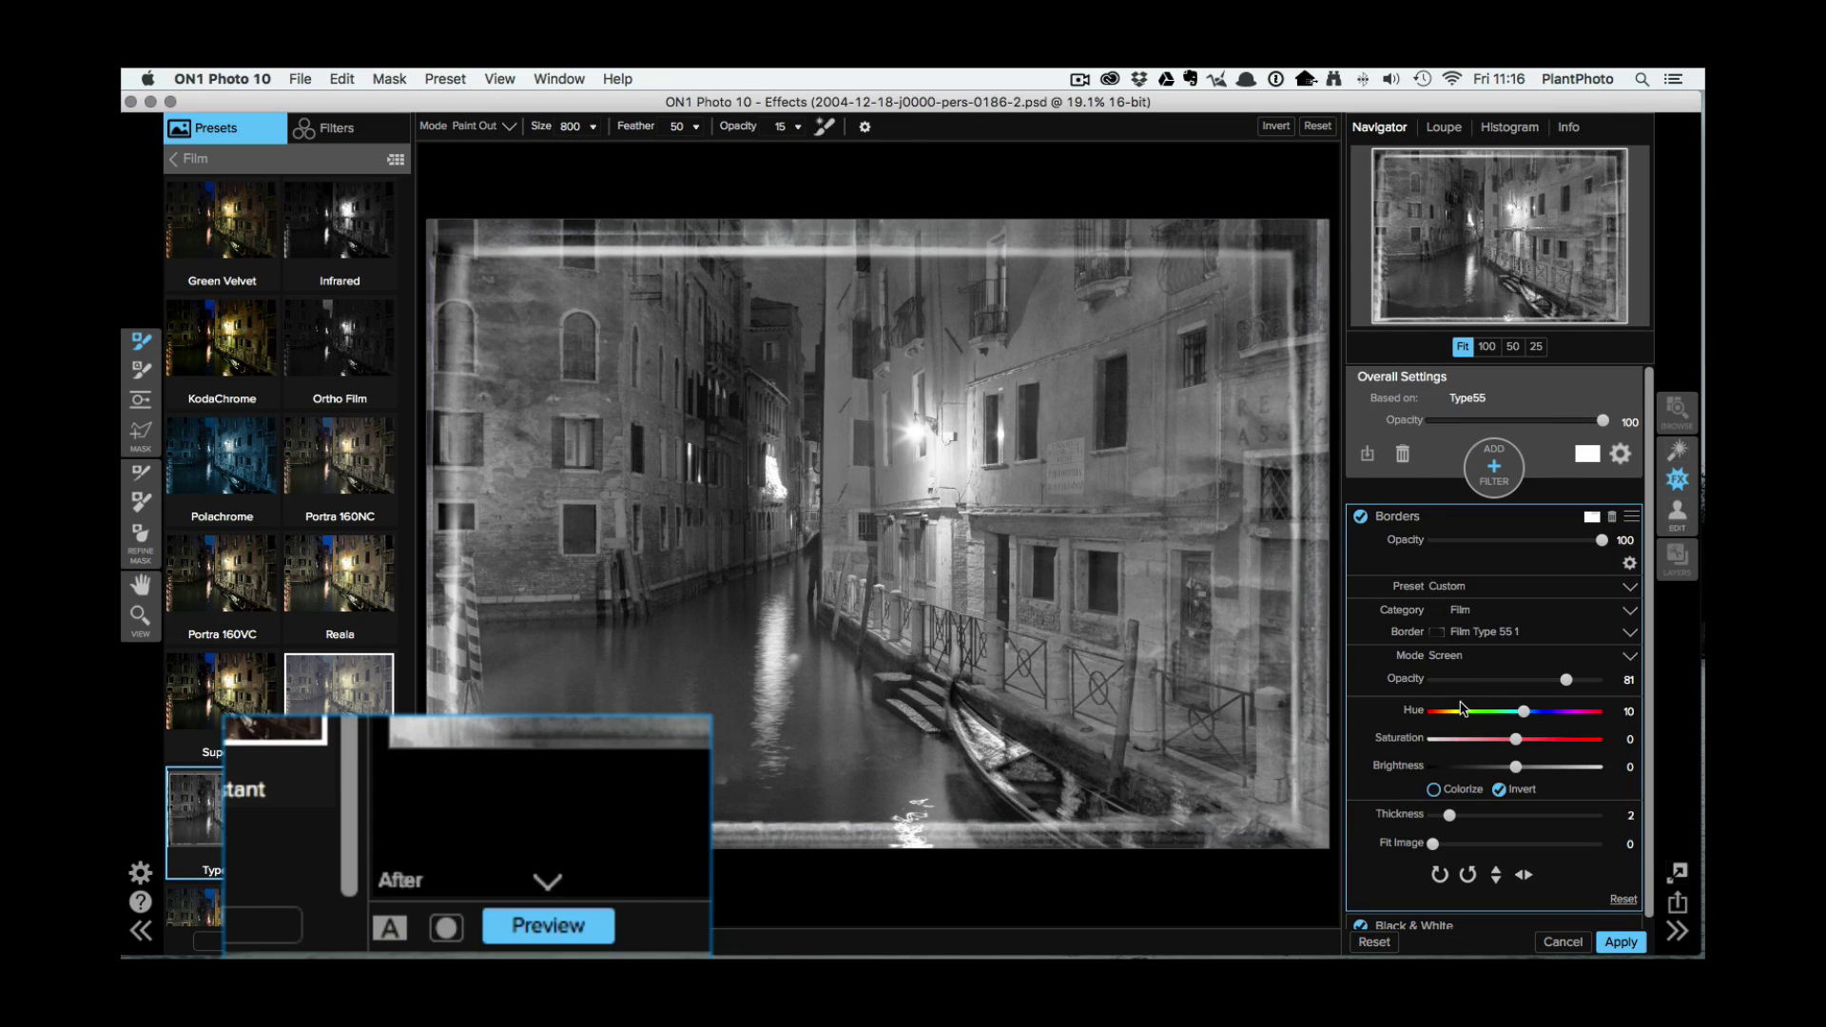
click(1450, 658)
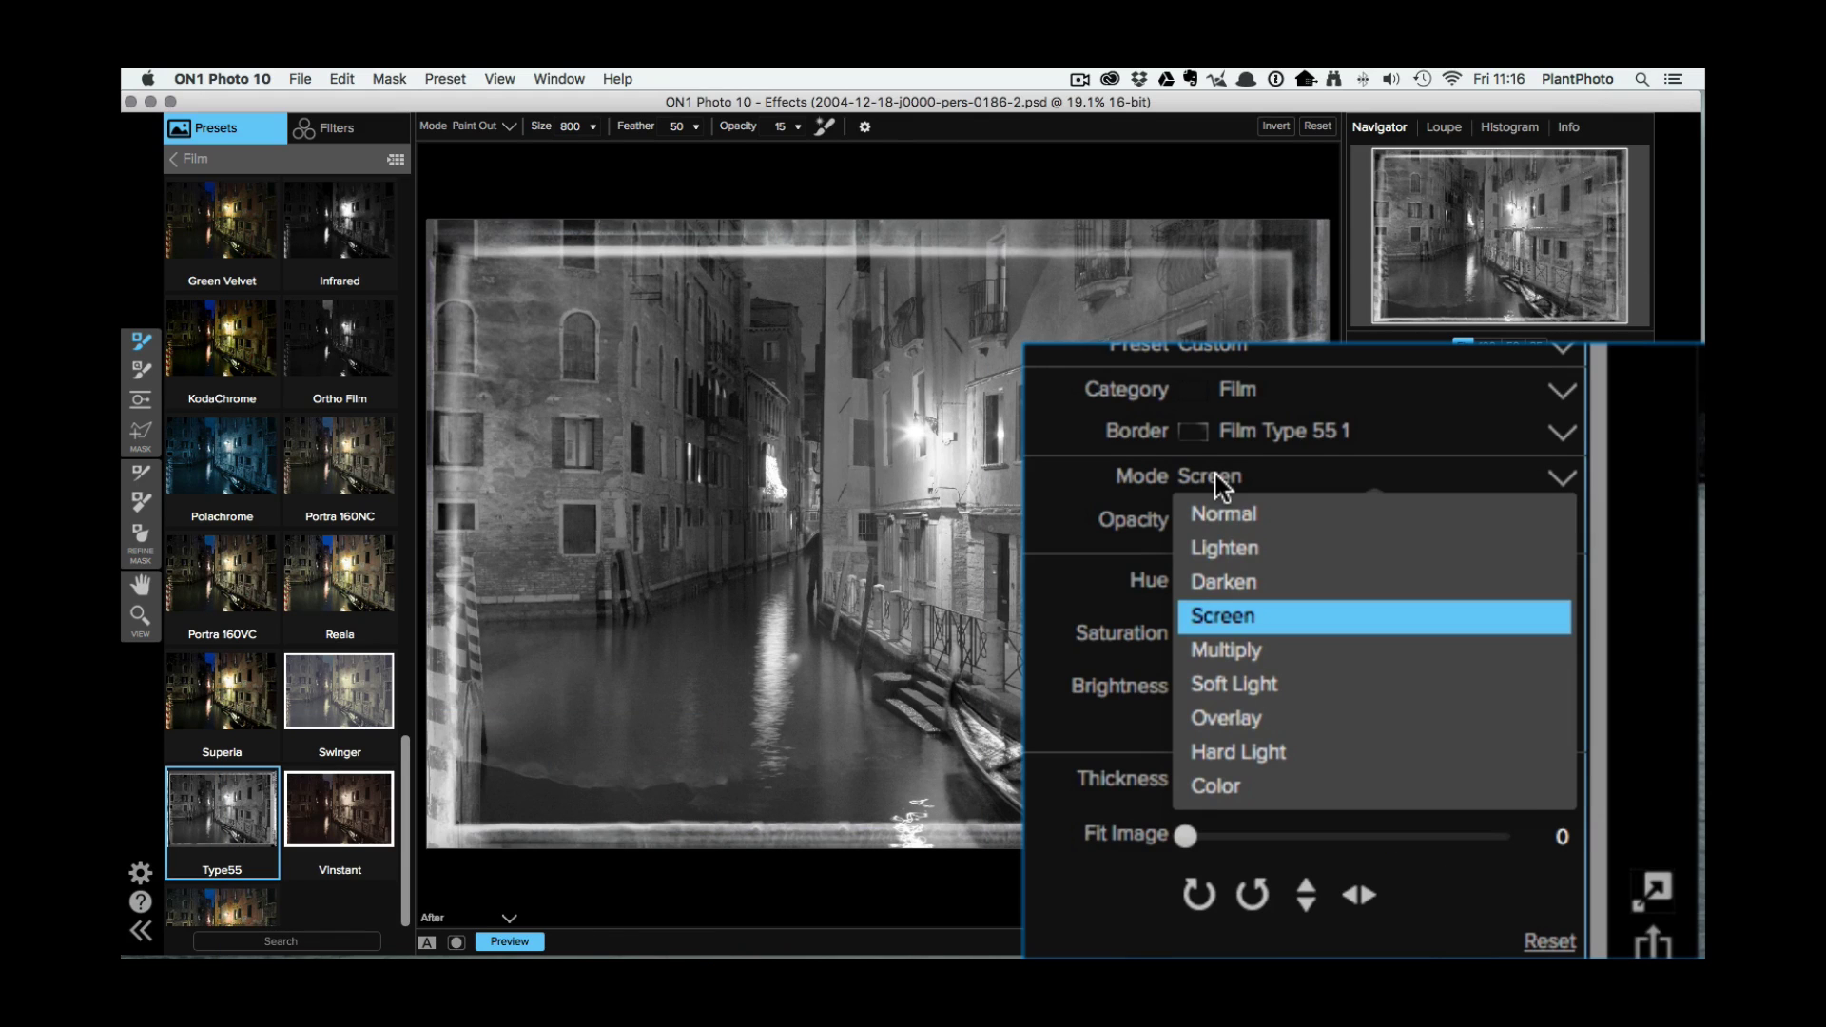
click(1457, 677)
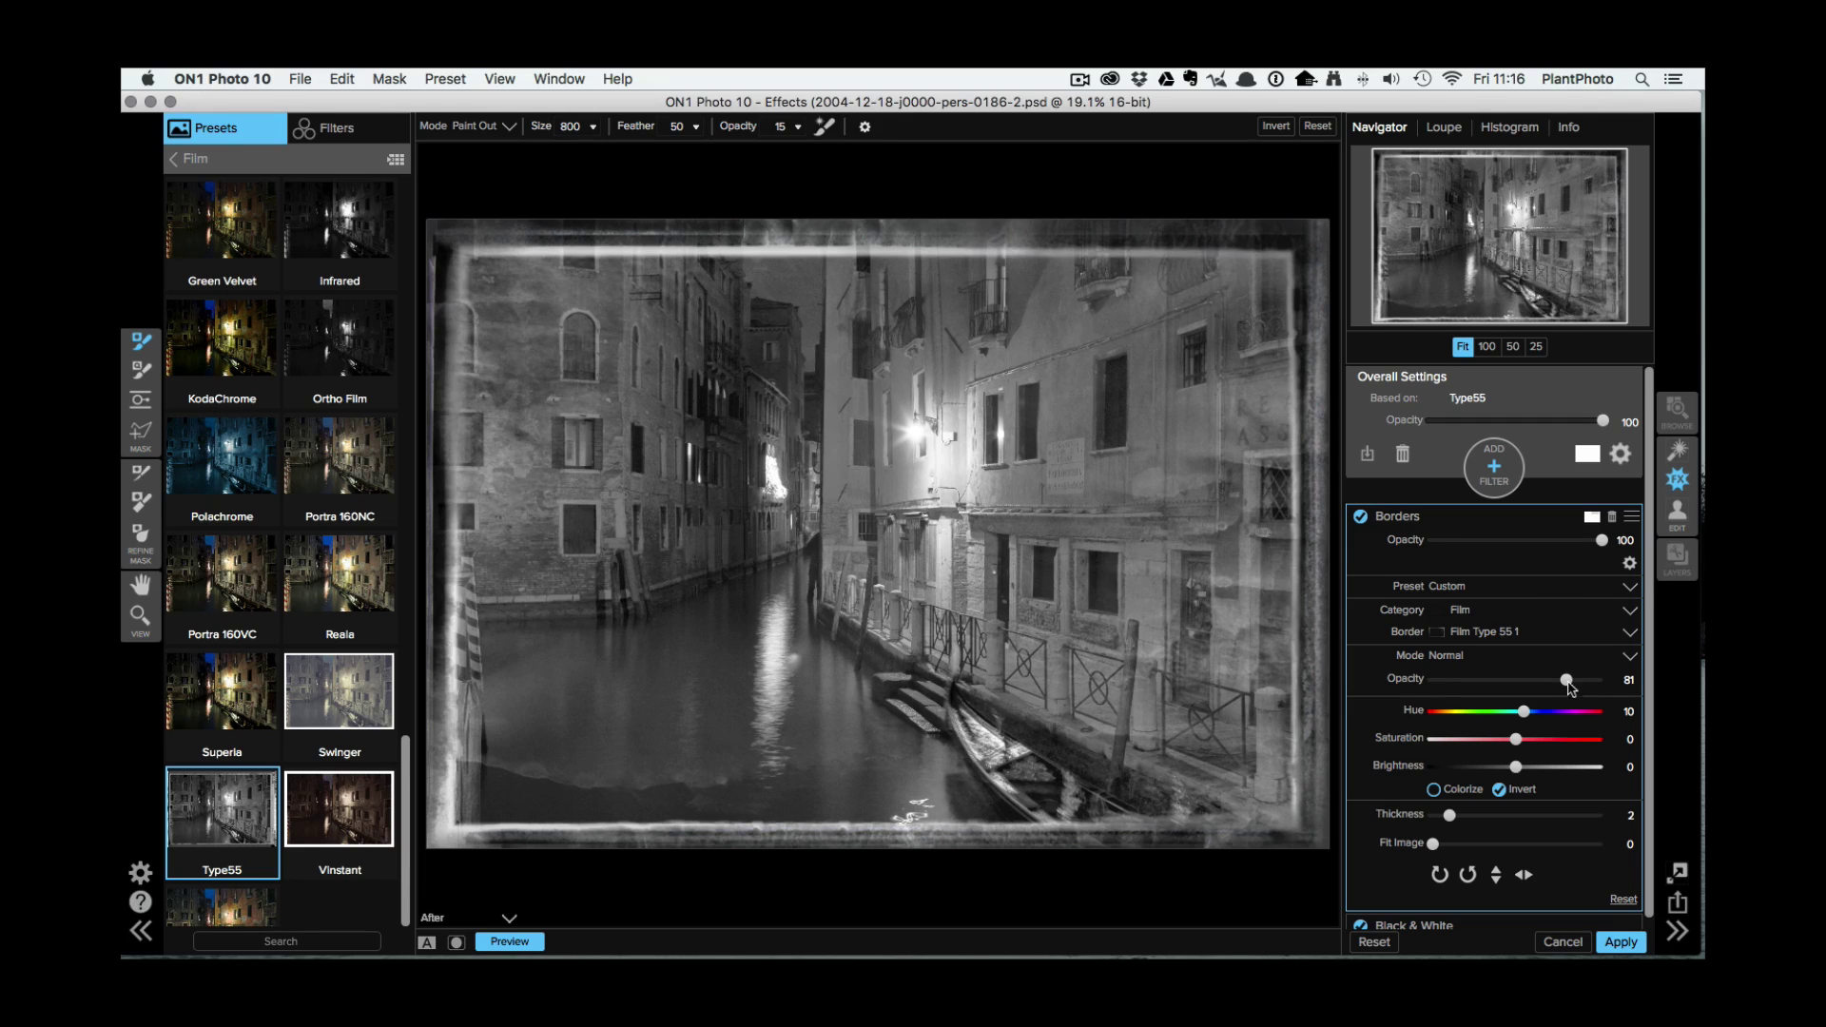
Set the border's blending opacity to 89 and its brightness to 41
mouse_move(1567, 681)
mouse_down()
mouse_move(1504, 680)
mouse_move(1582, 683)
mouse_up()
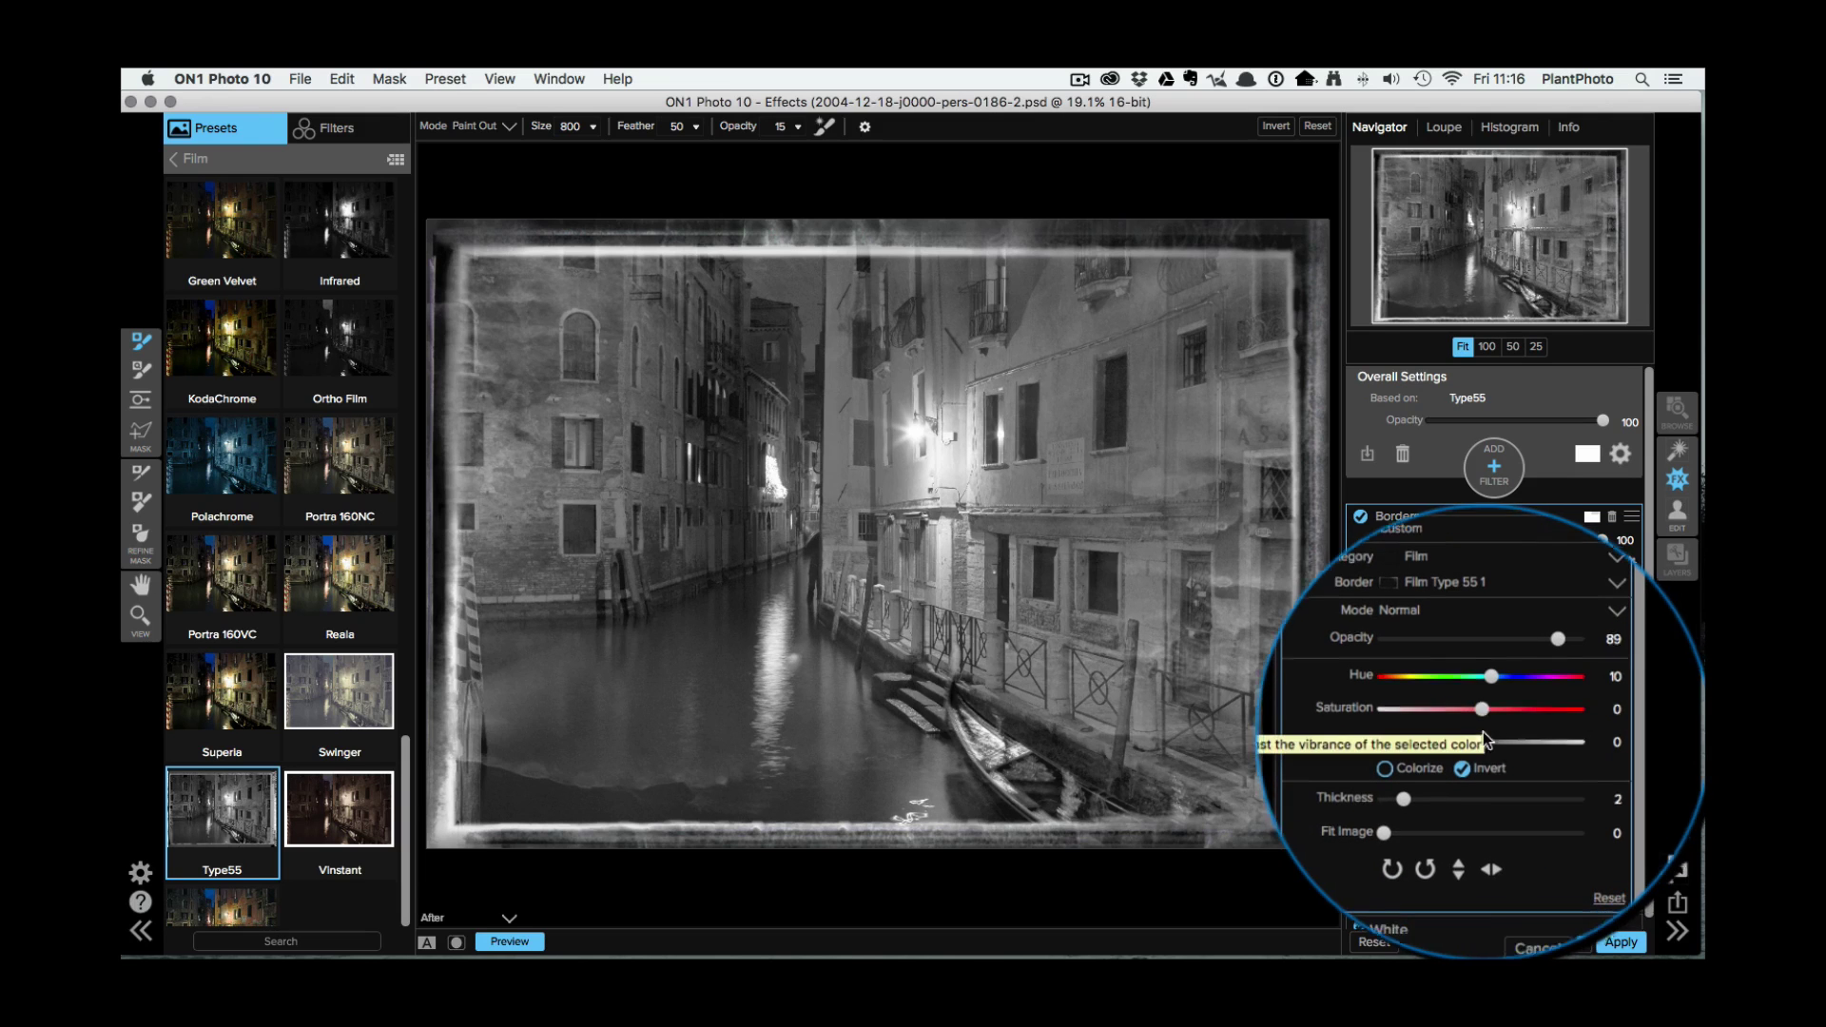
drag(1481, 736, 1552, 768)
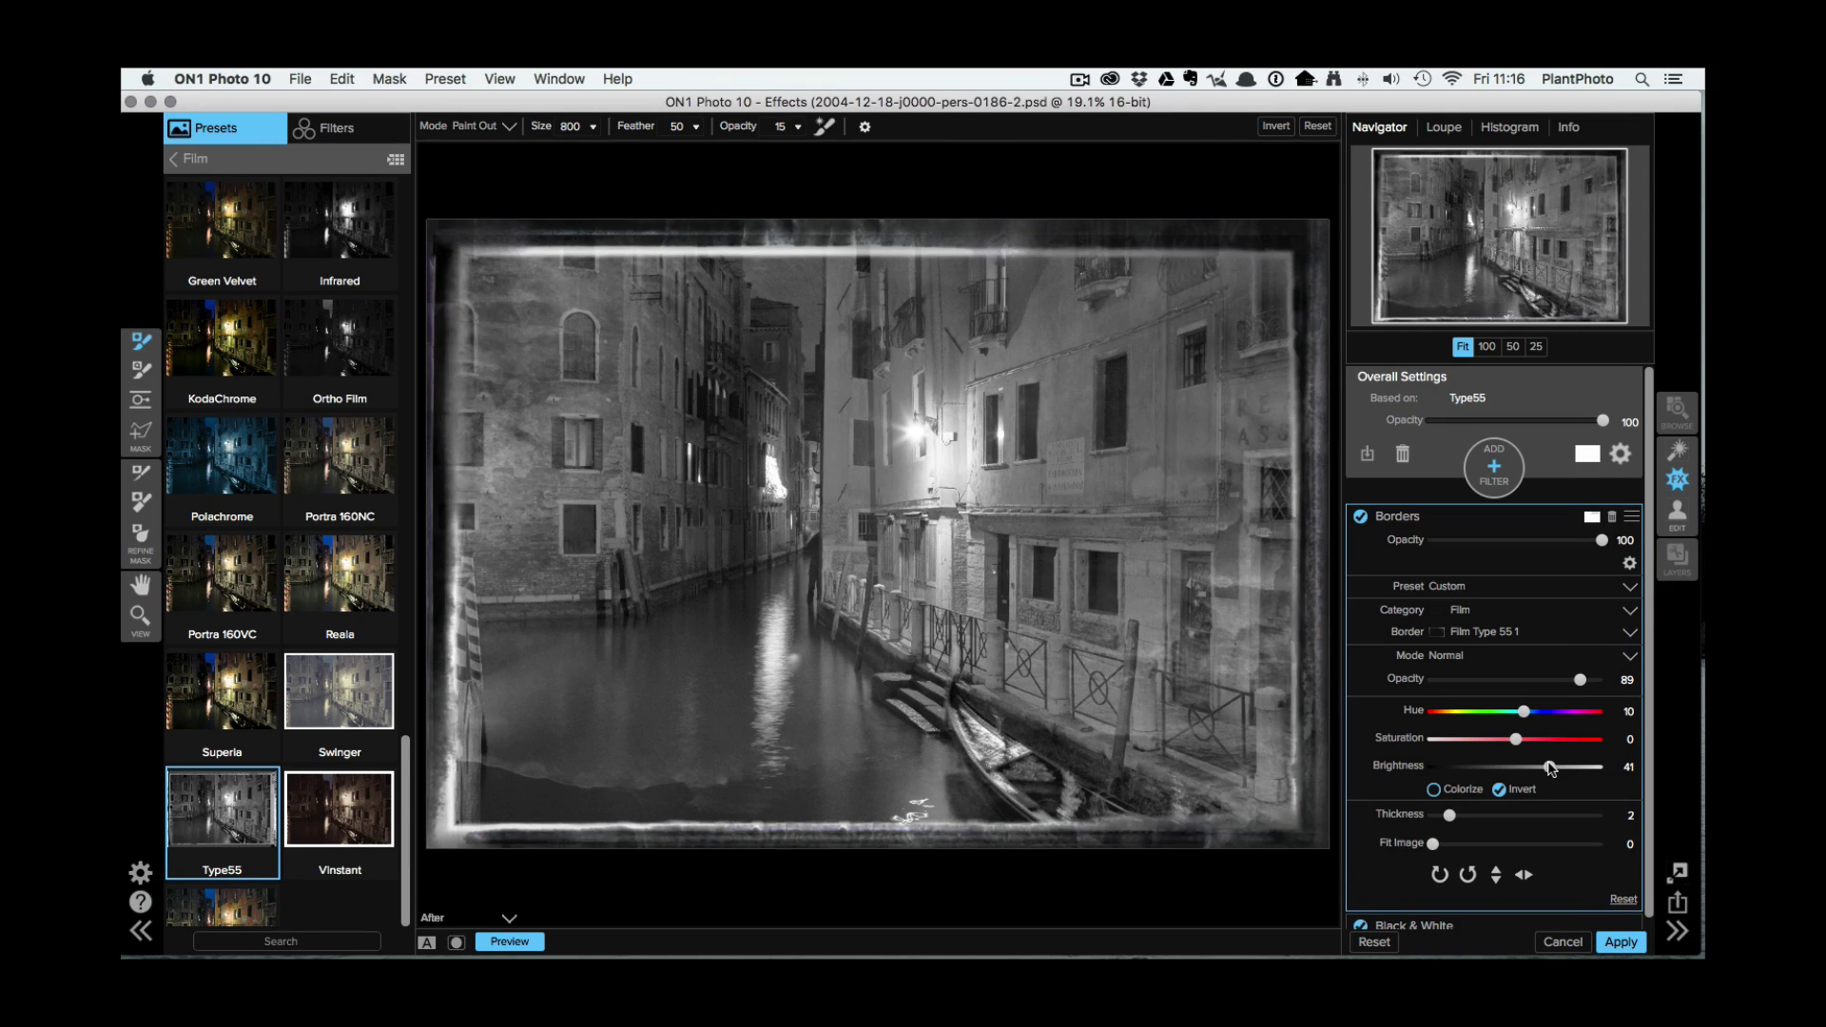
Compare the border with and without Invert, leaving the option enabled
click(1500, 791)
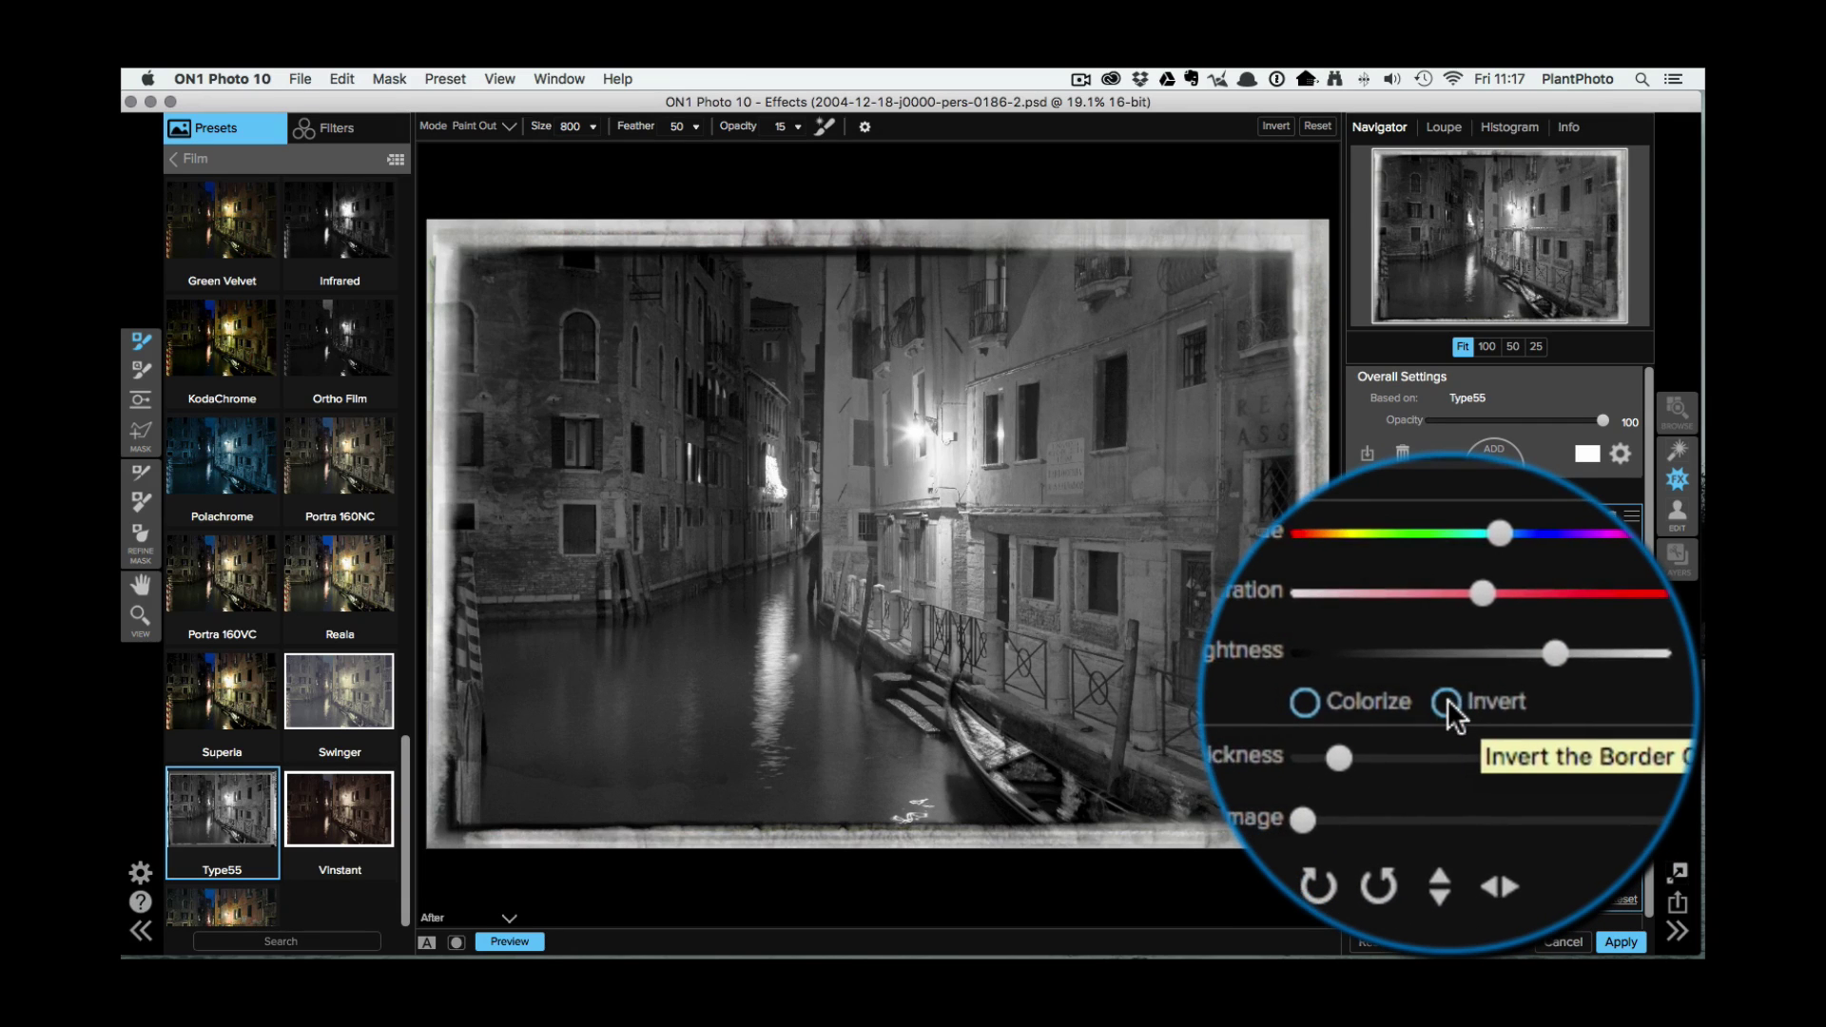
click(1500, 790)
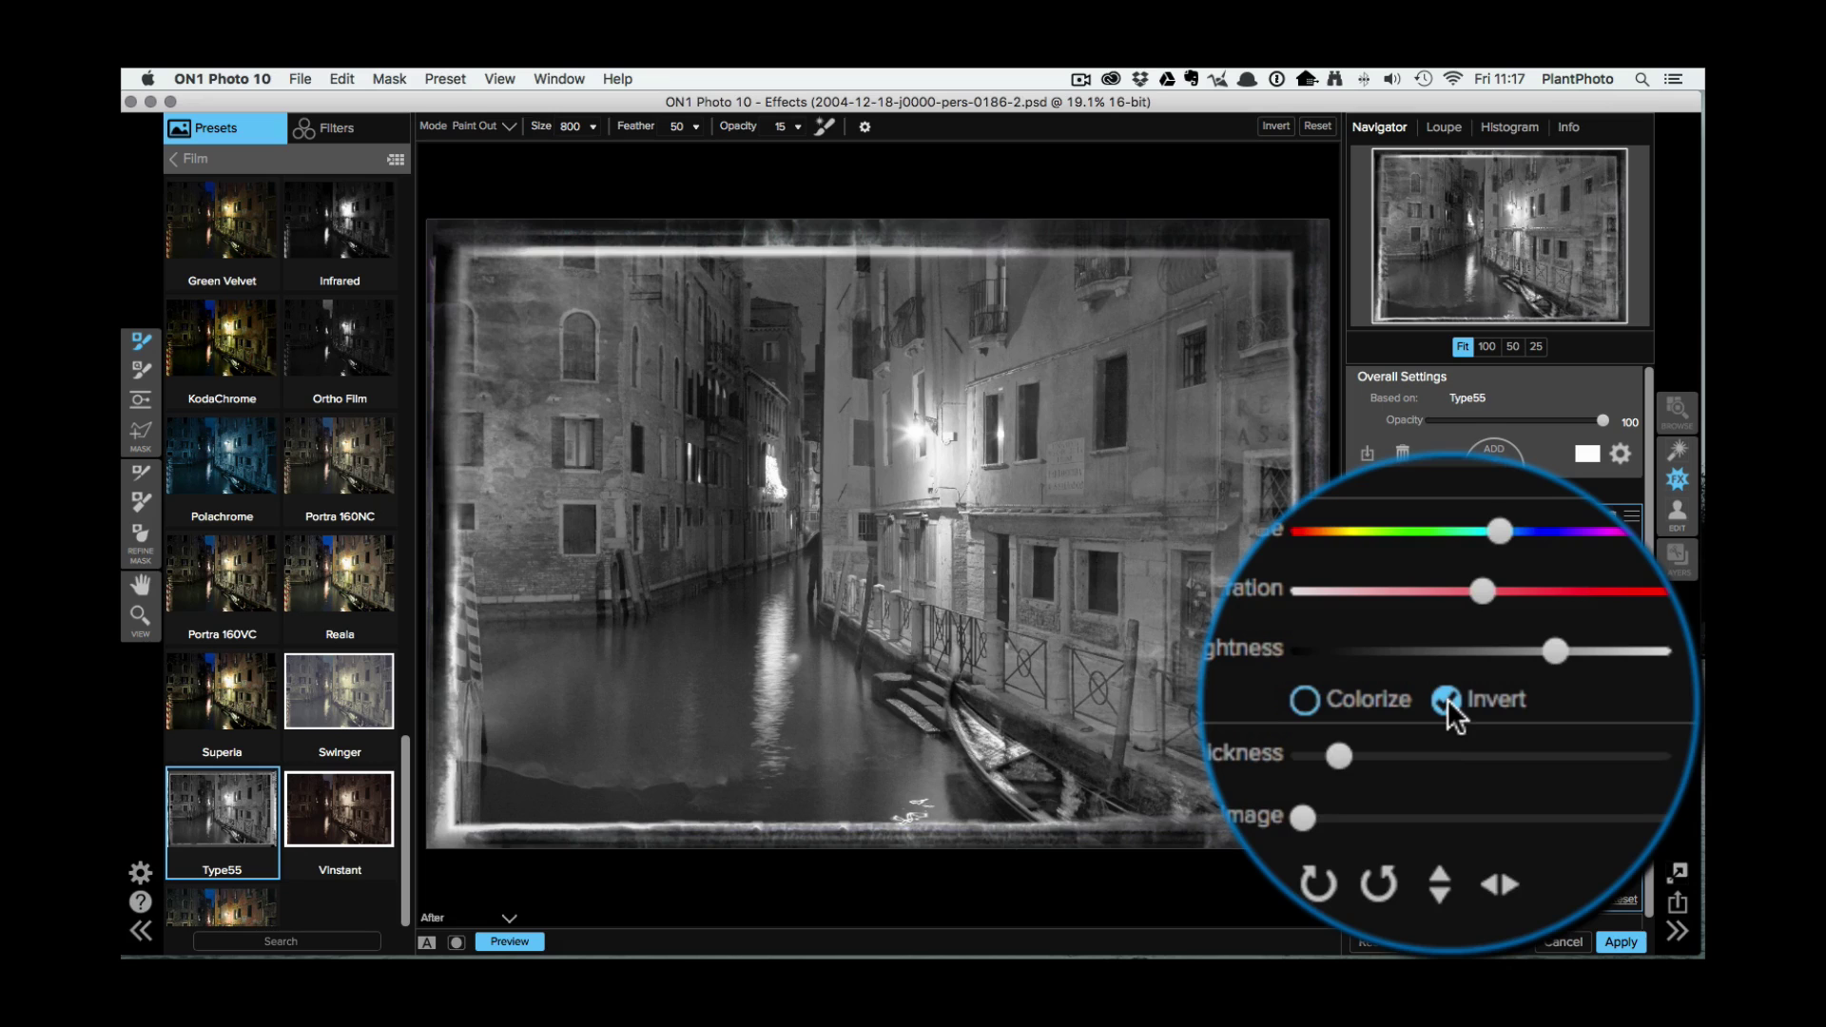
click(1500, 791)
click(1500, 791)
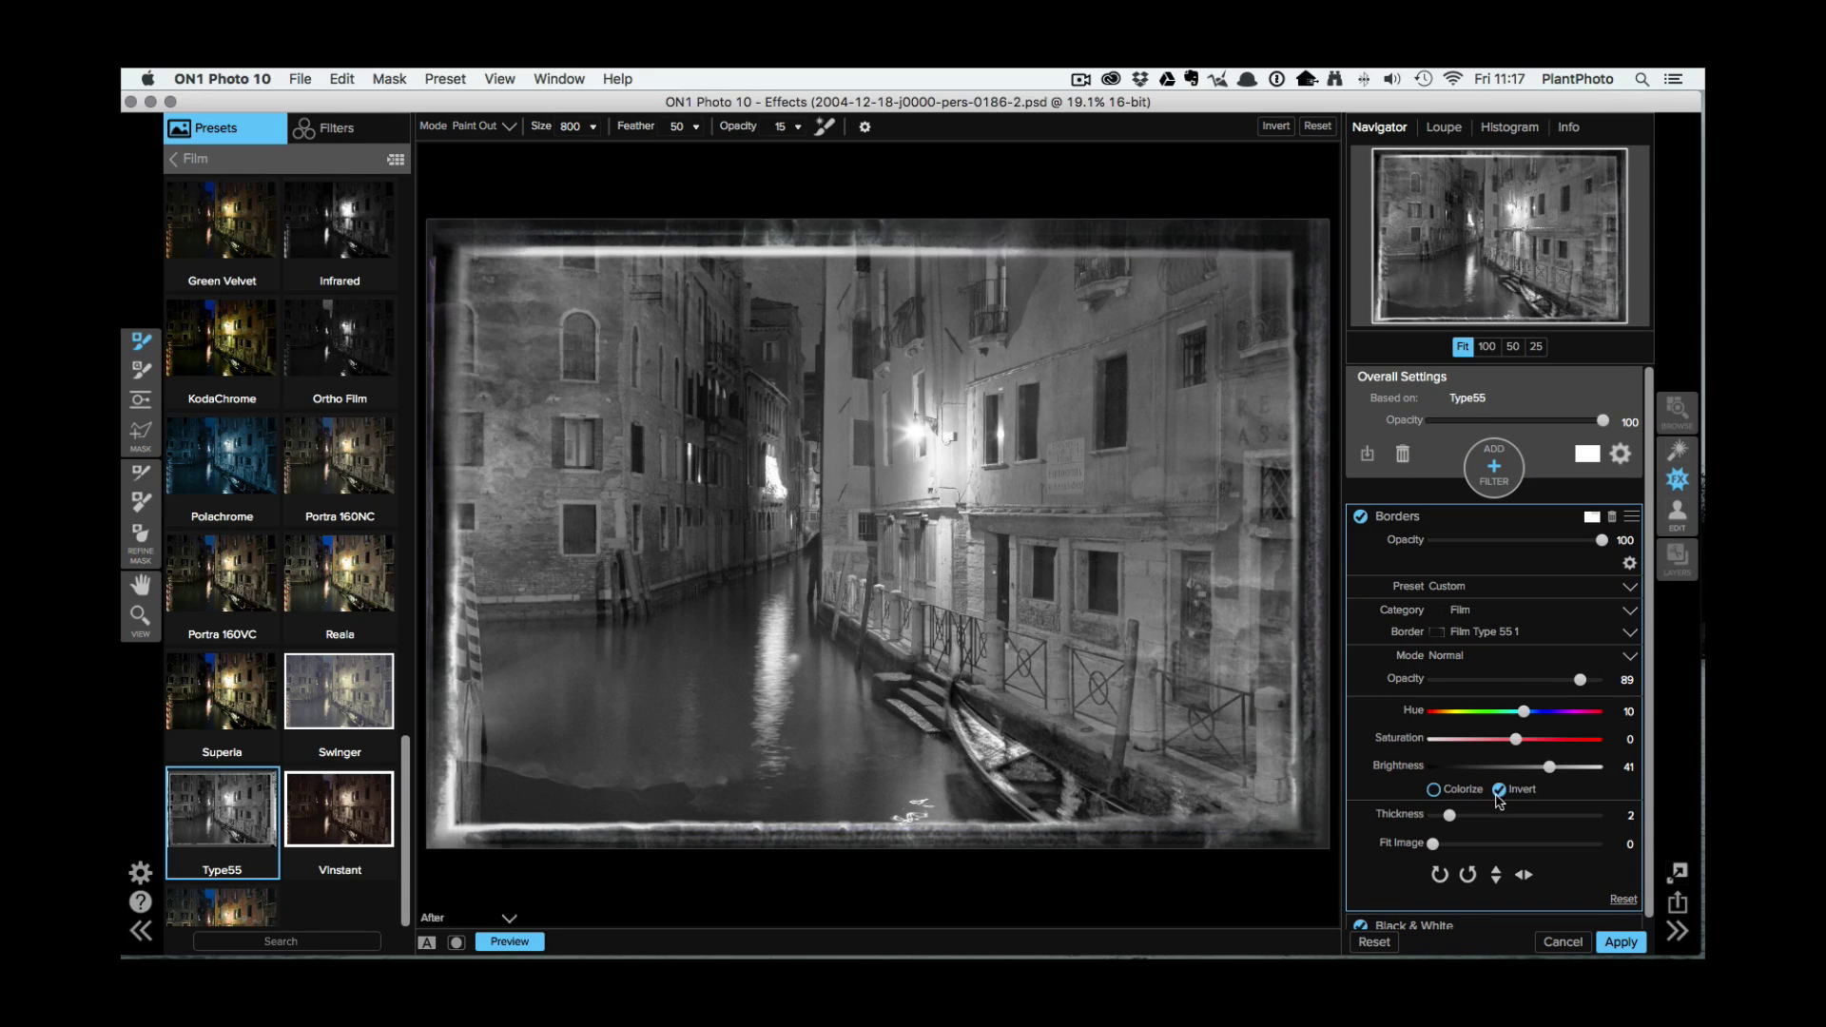
Increase the border's thickness to 4
drag(1449, 815, 1467, 815)
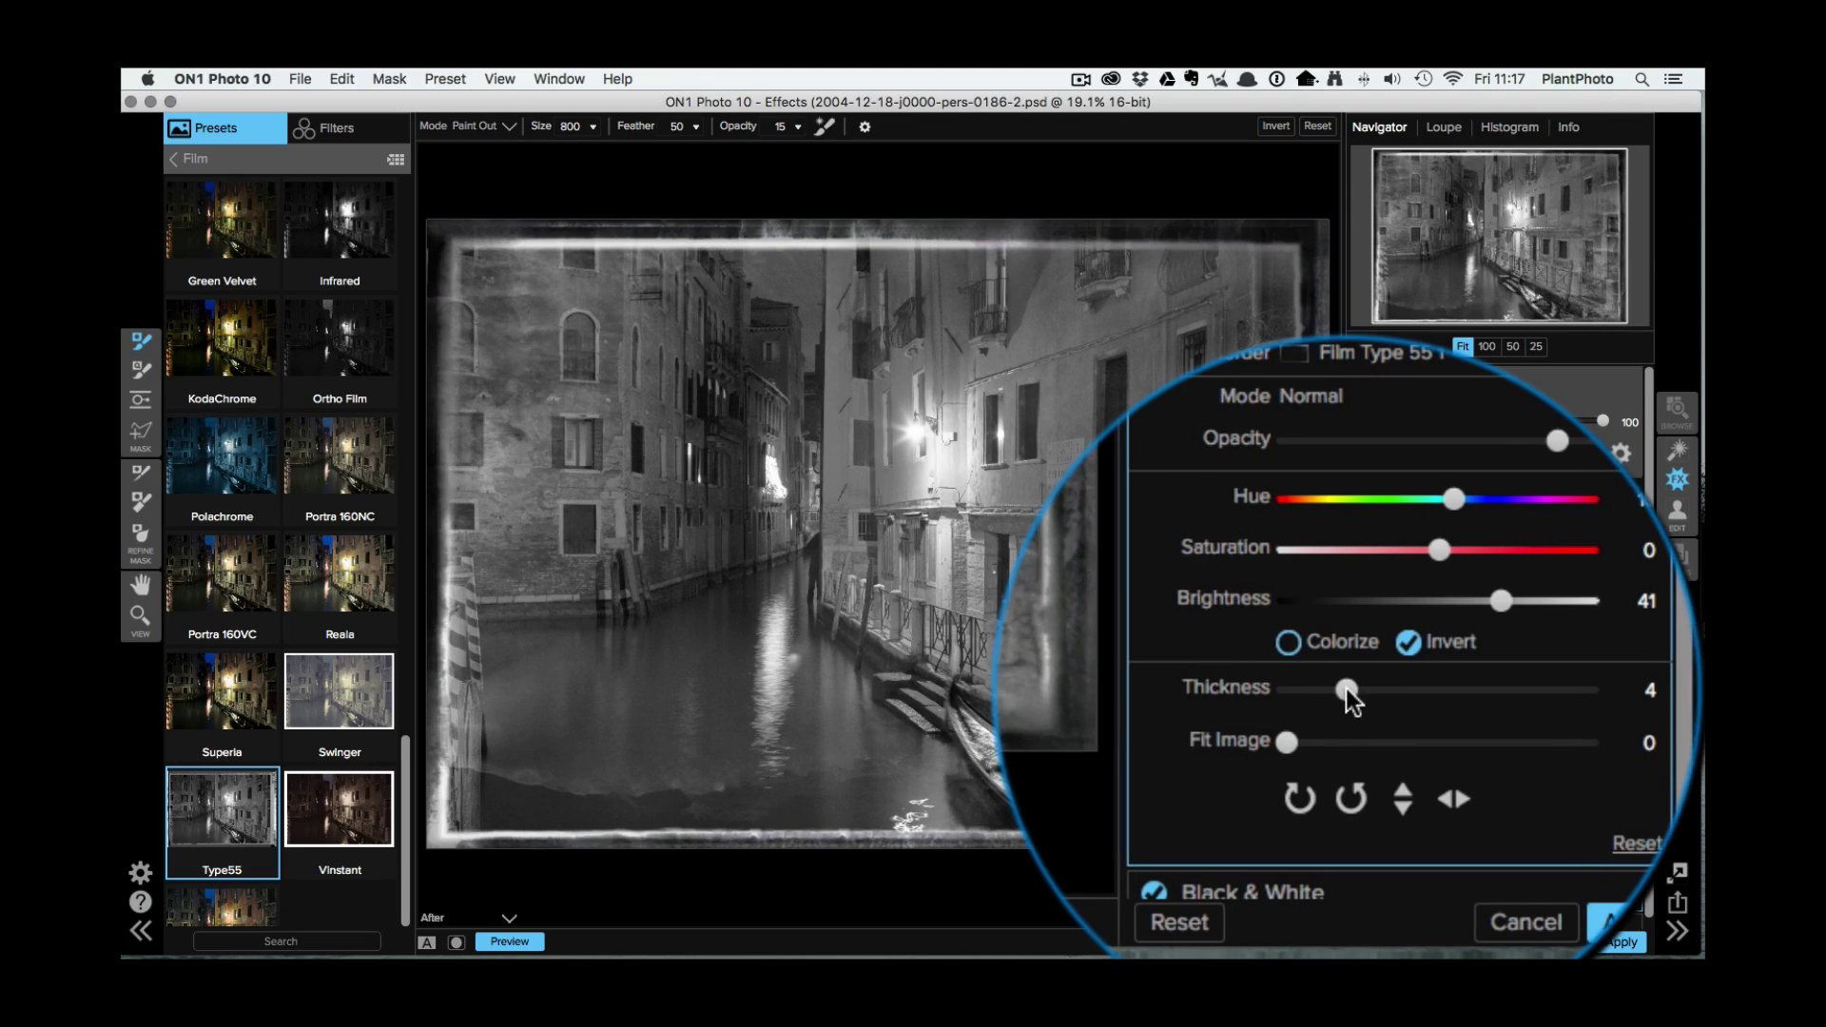
Set the border's thickness to 3 and reorient it by rotating both ways and flipping it vertically and horizontally
drag(1345, 689, 1345, 740)
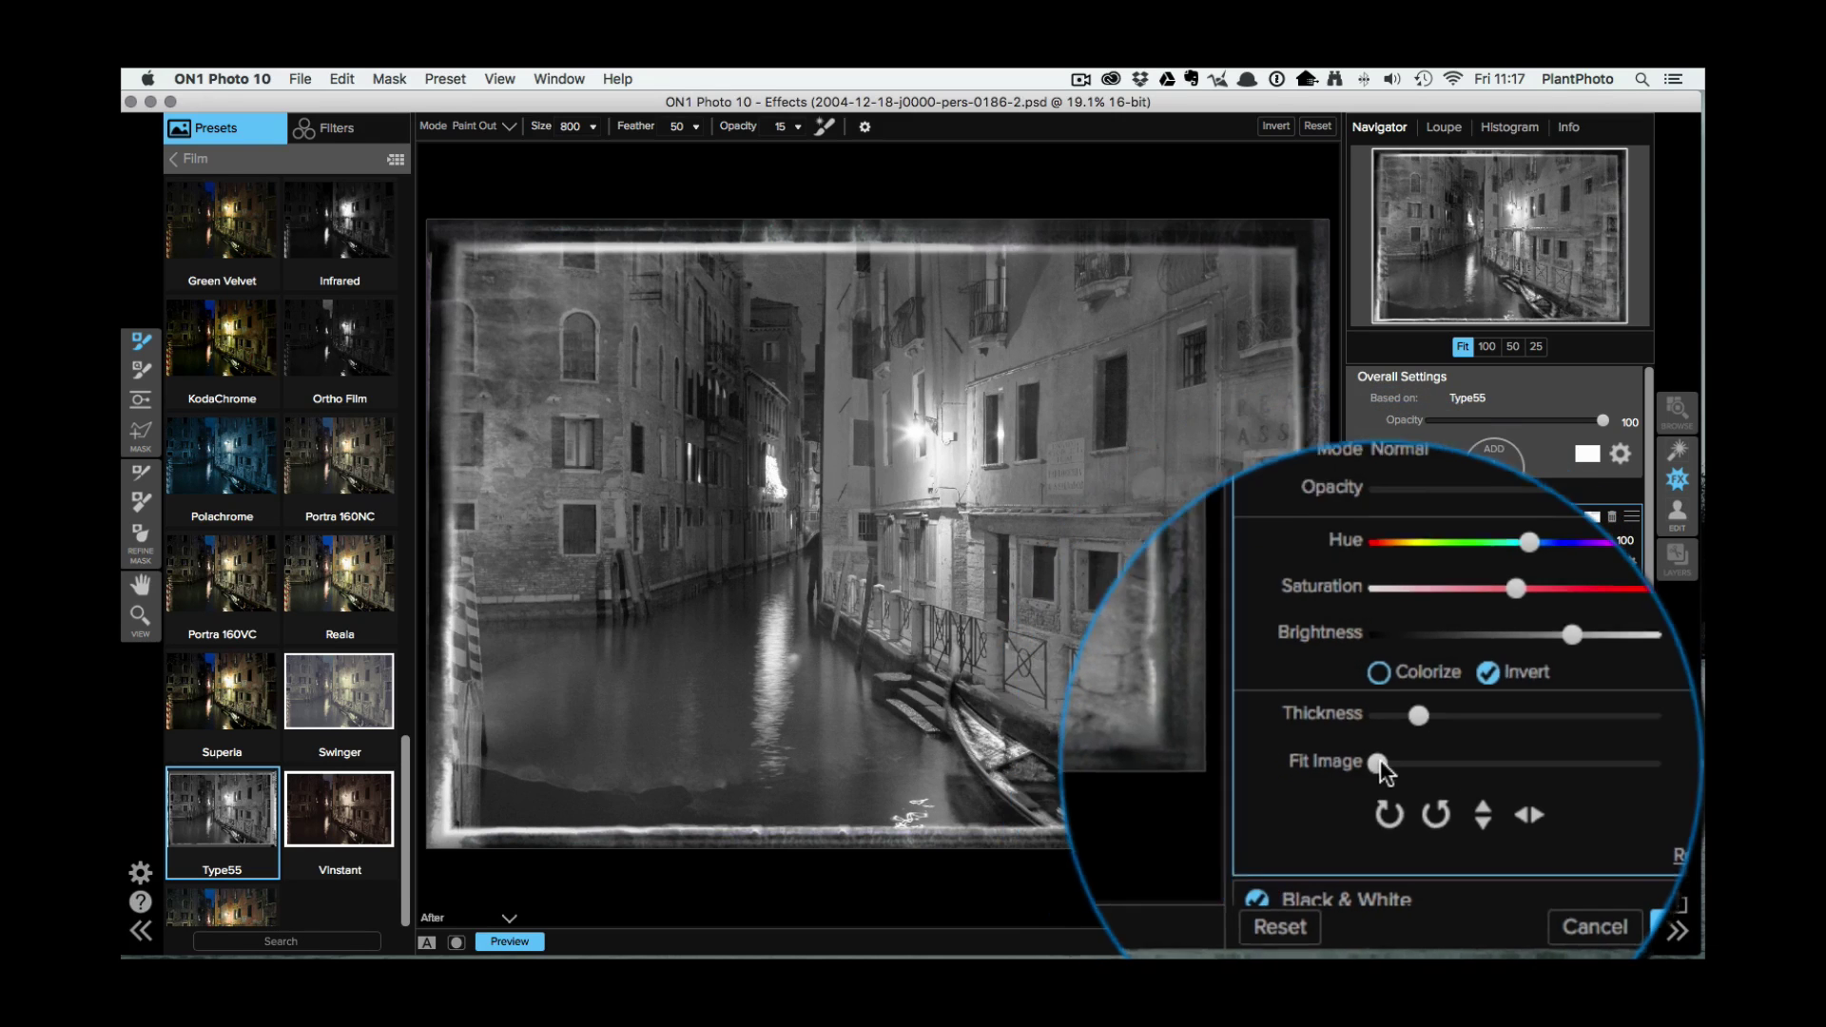
click(1441, 875)
click(1441, 875)
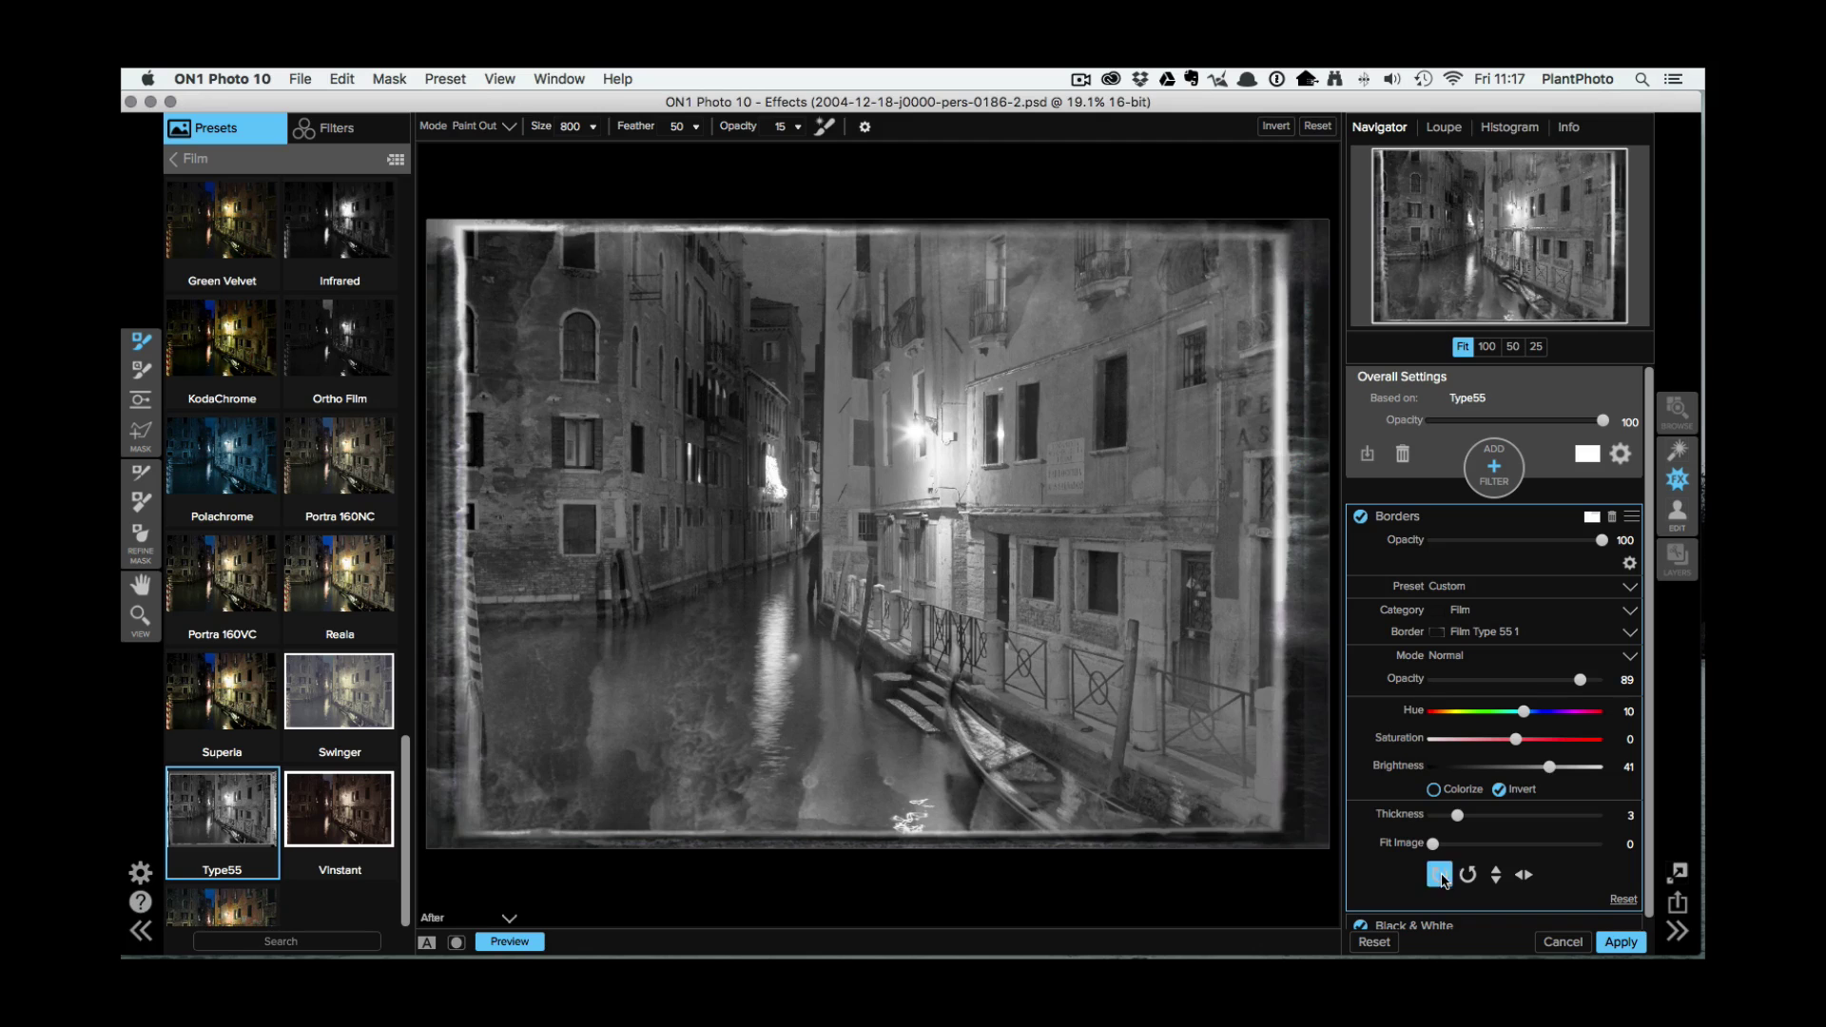
click(1441, 875)
click(1467, 875)
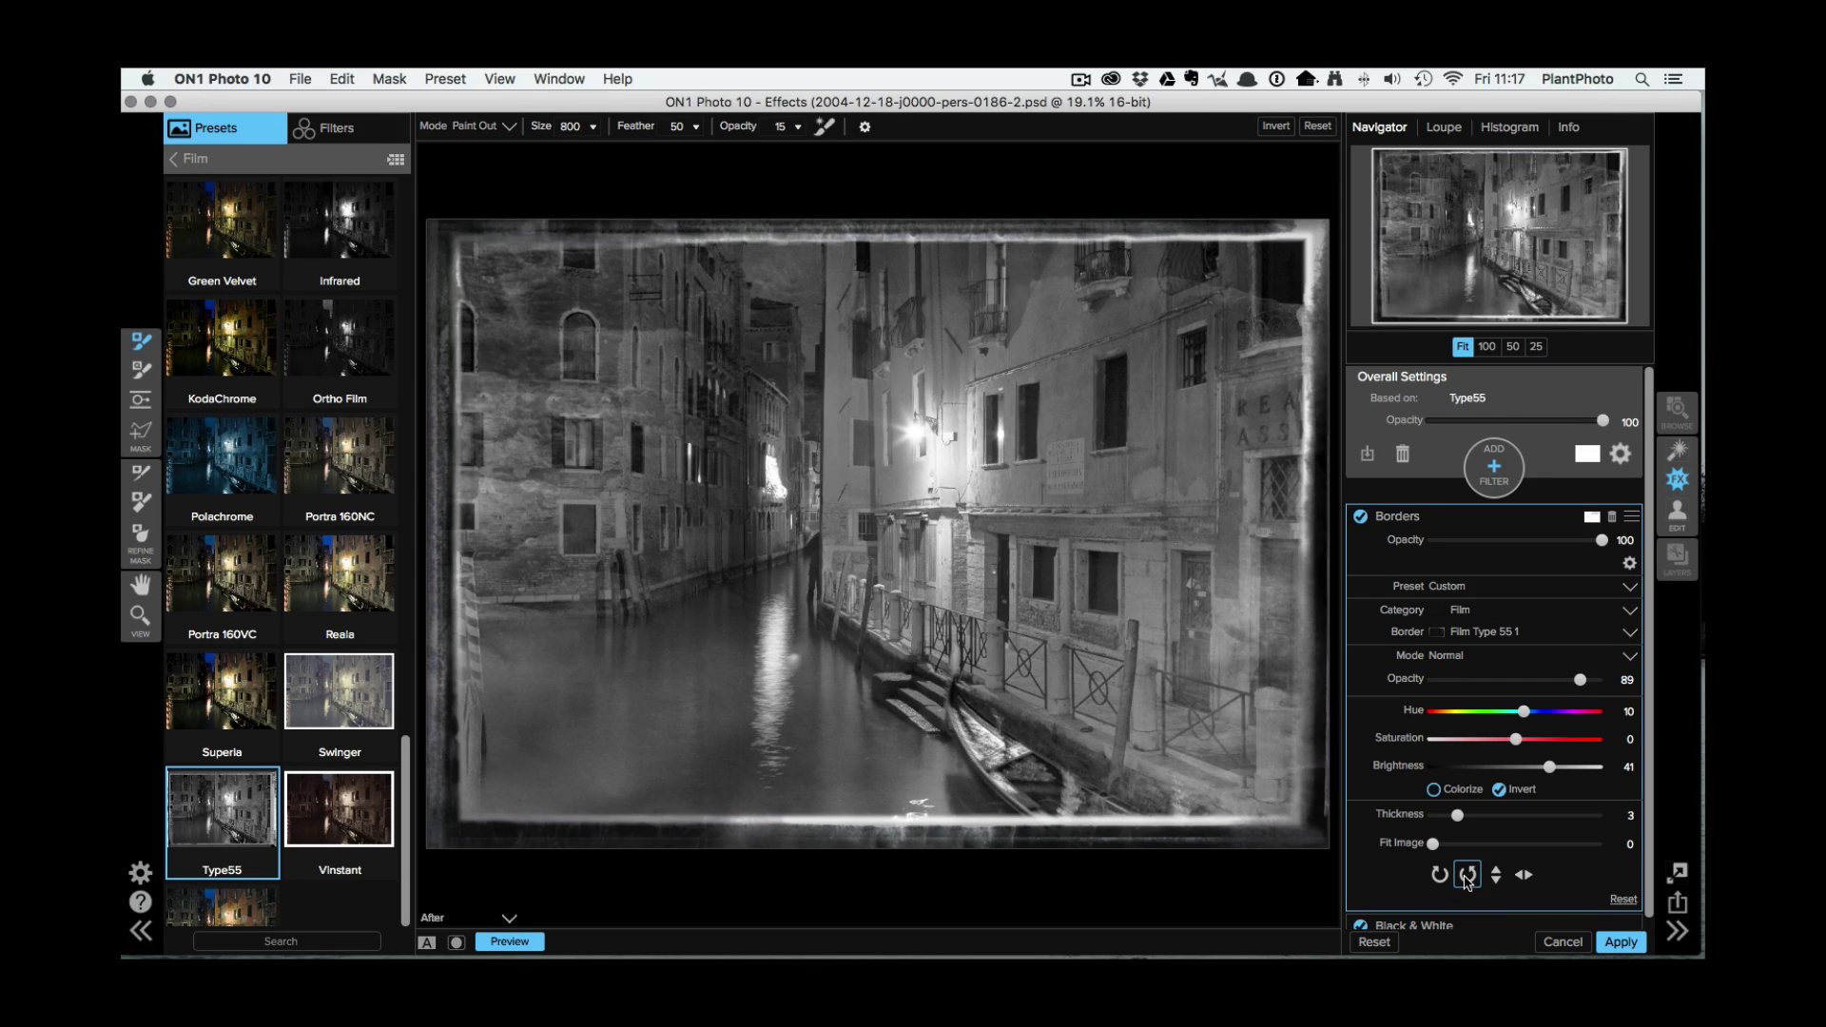
click(1441, 875)
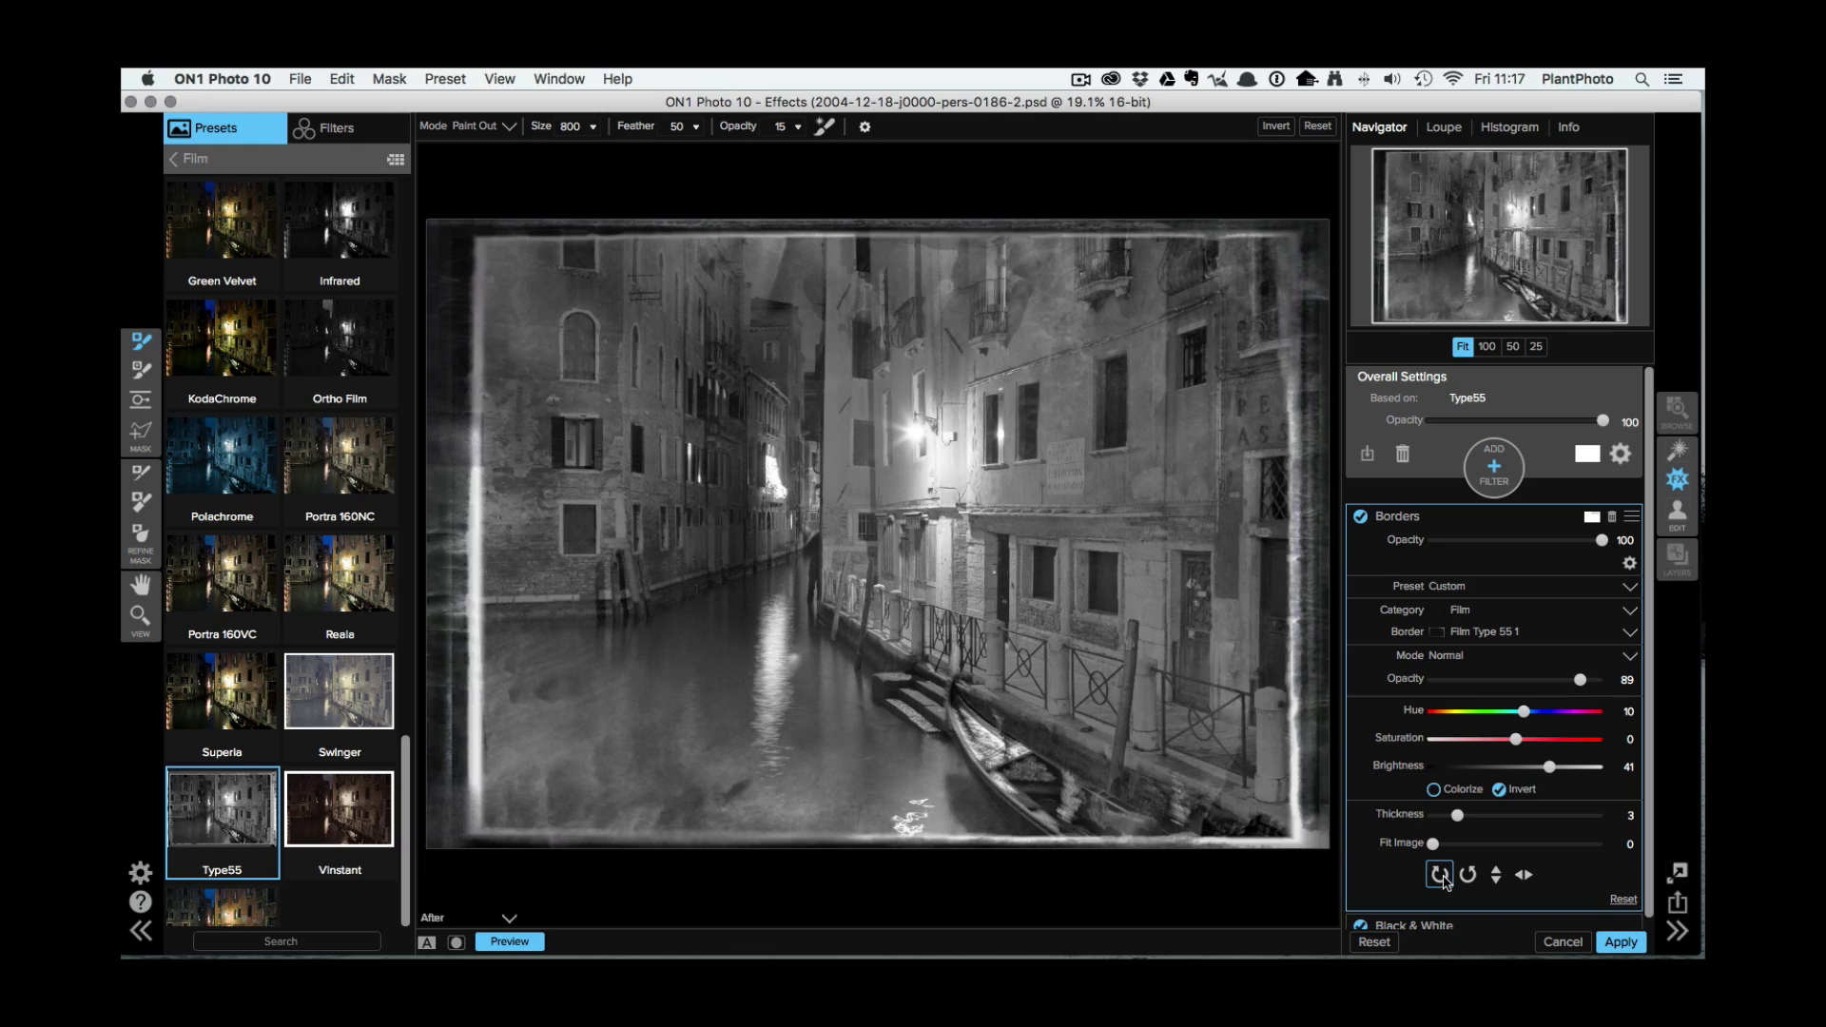
click(1441, 875)
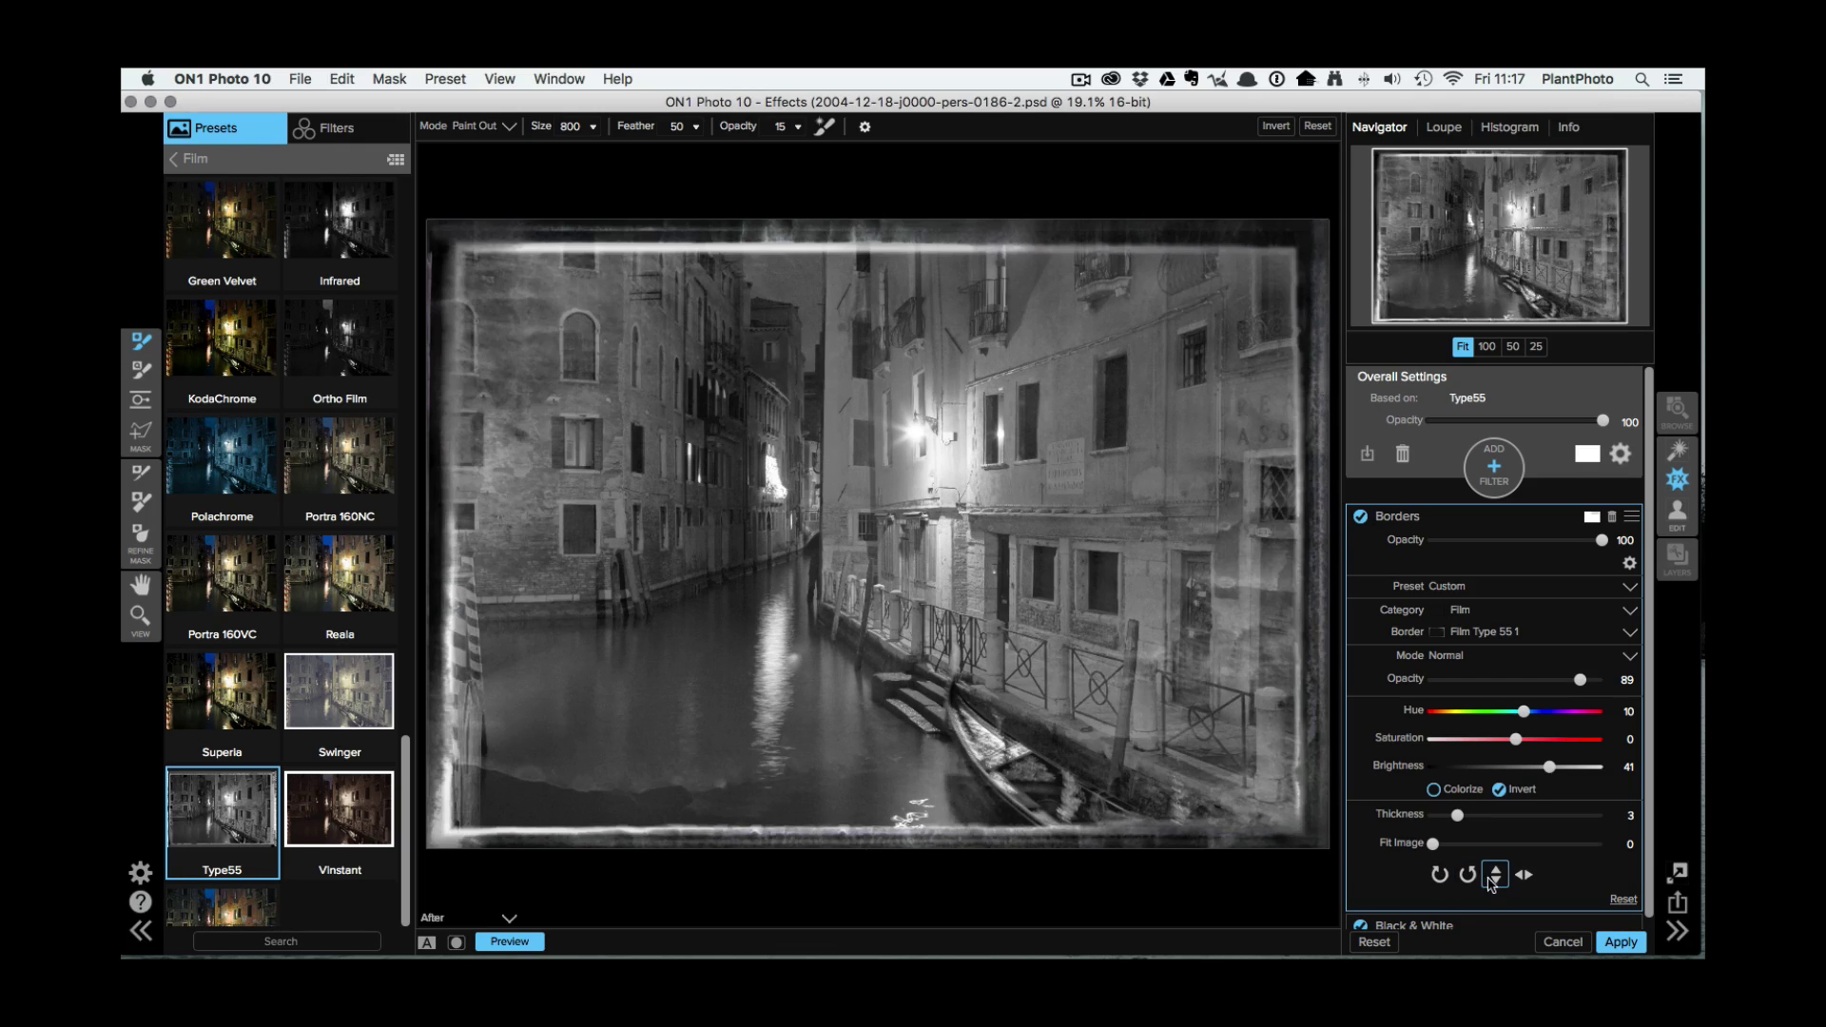
click(1496, 877)
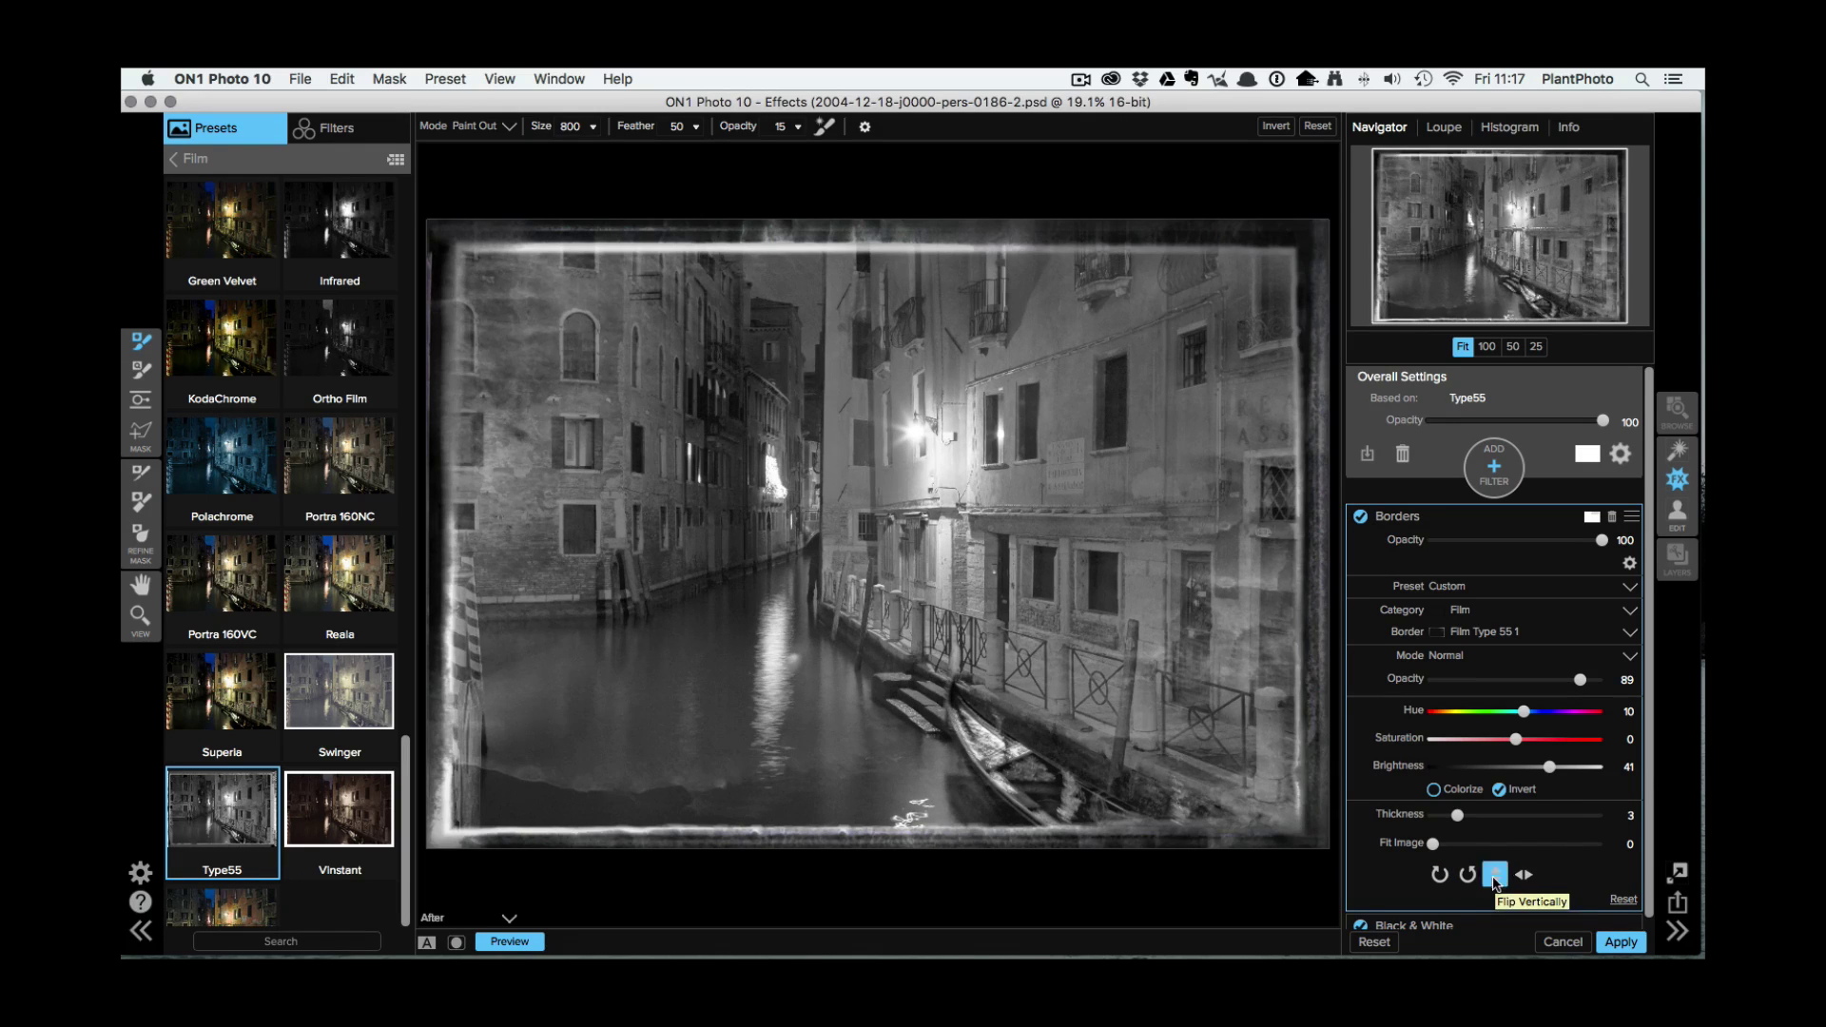
click(1520, 876)
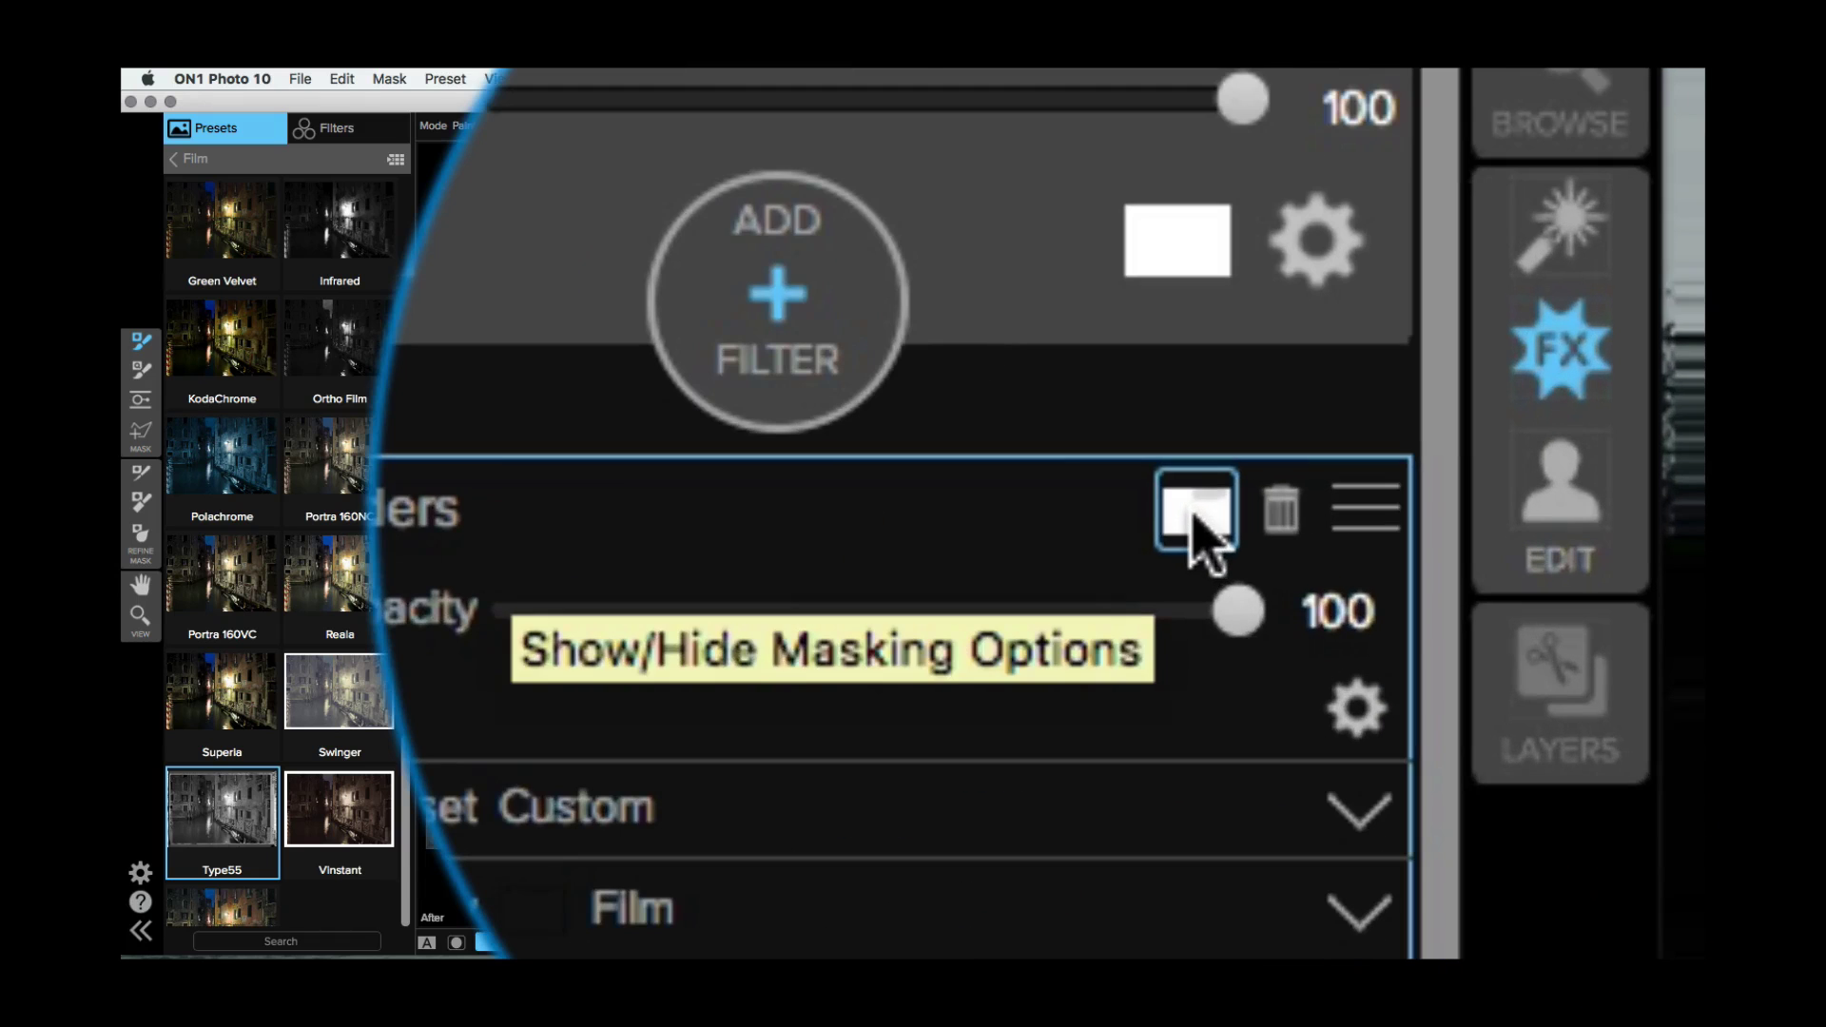
Check the Borders filter's masking options, and try a lower overall opacity before returning it to 100
click(1196, 521)
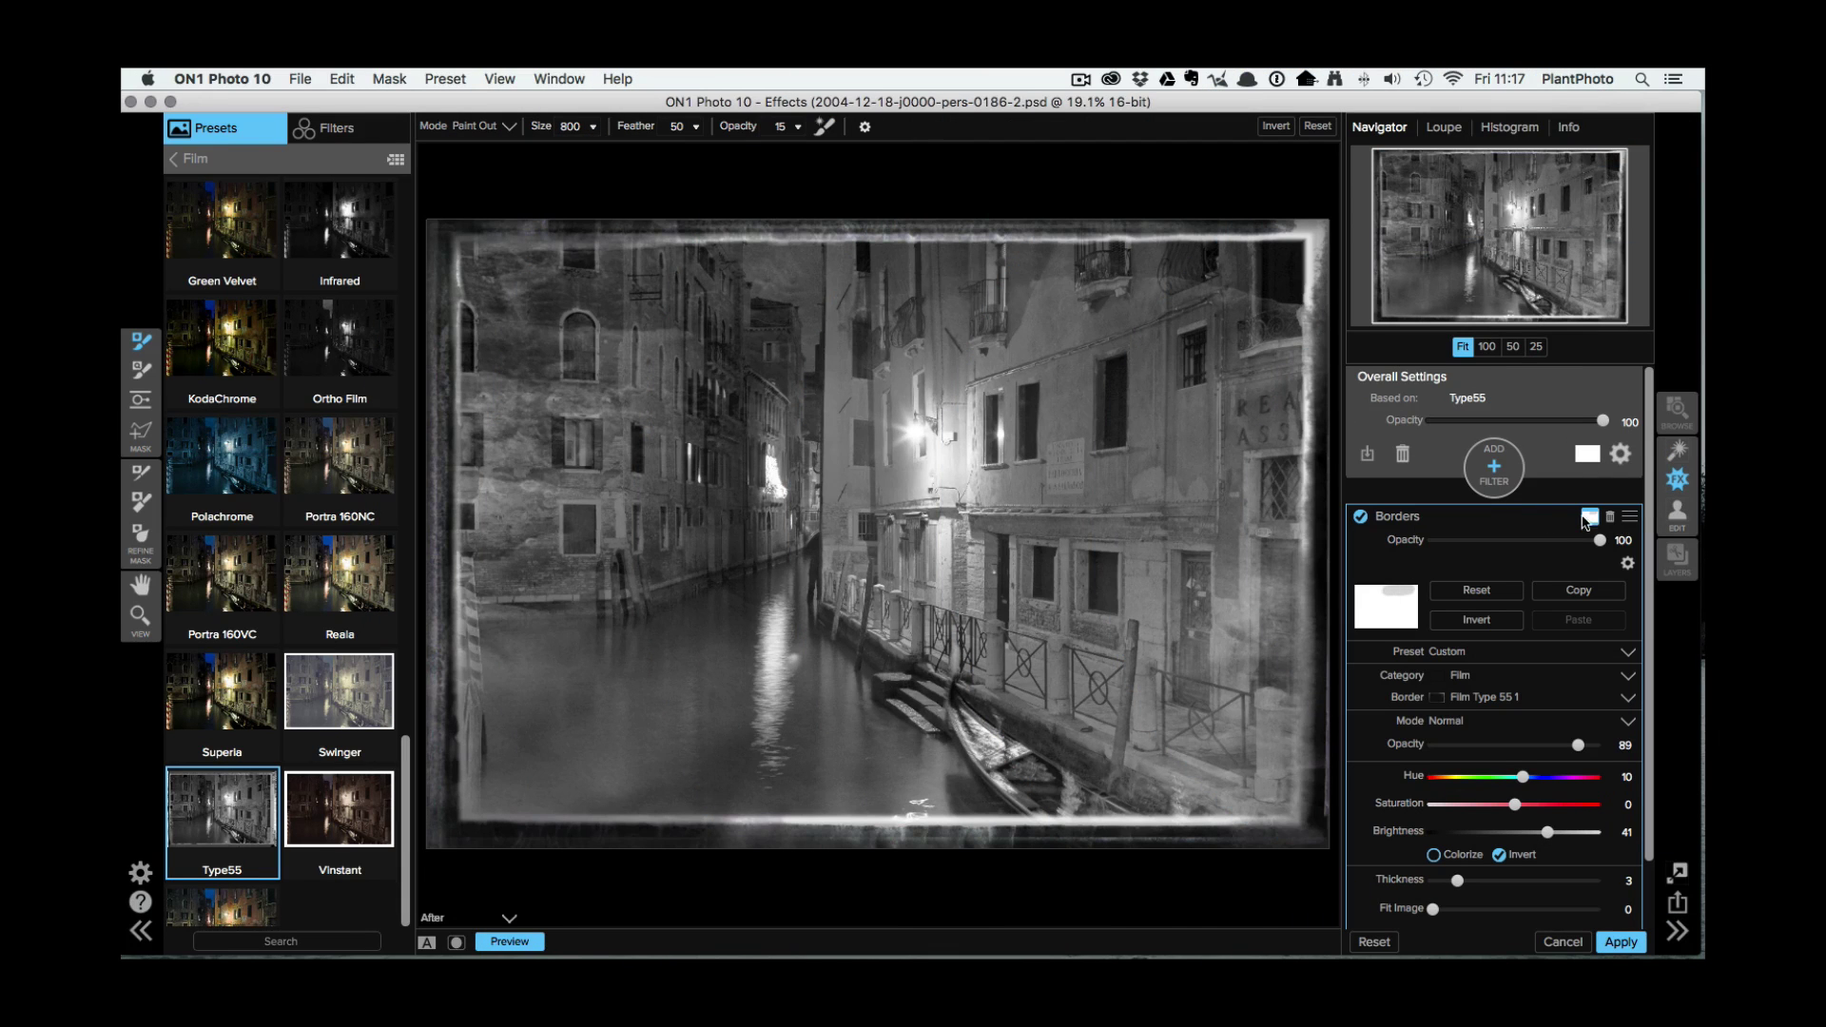
click(1528, 520)
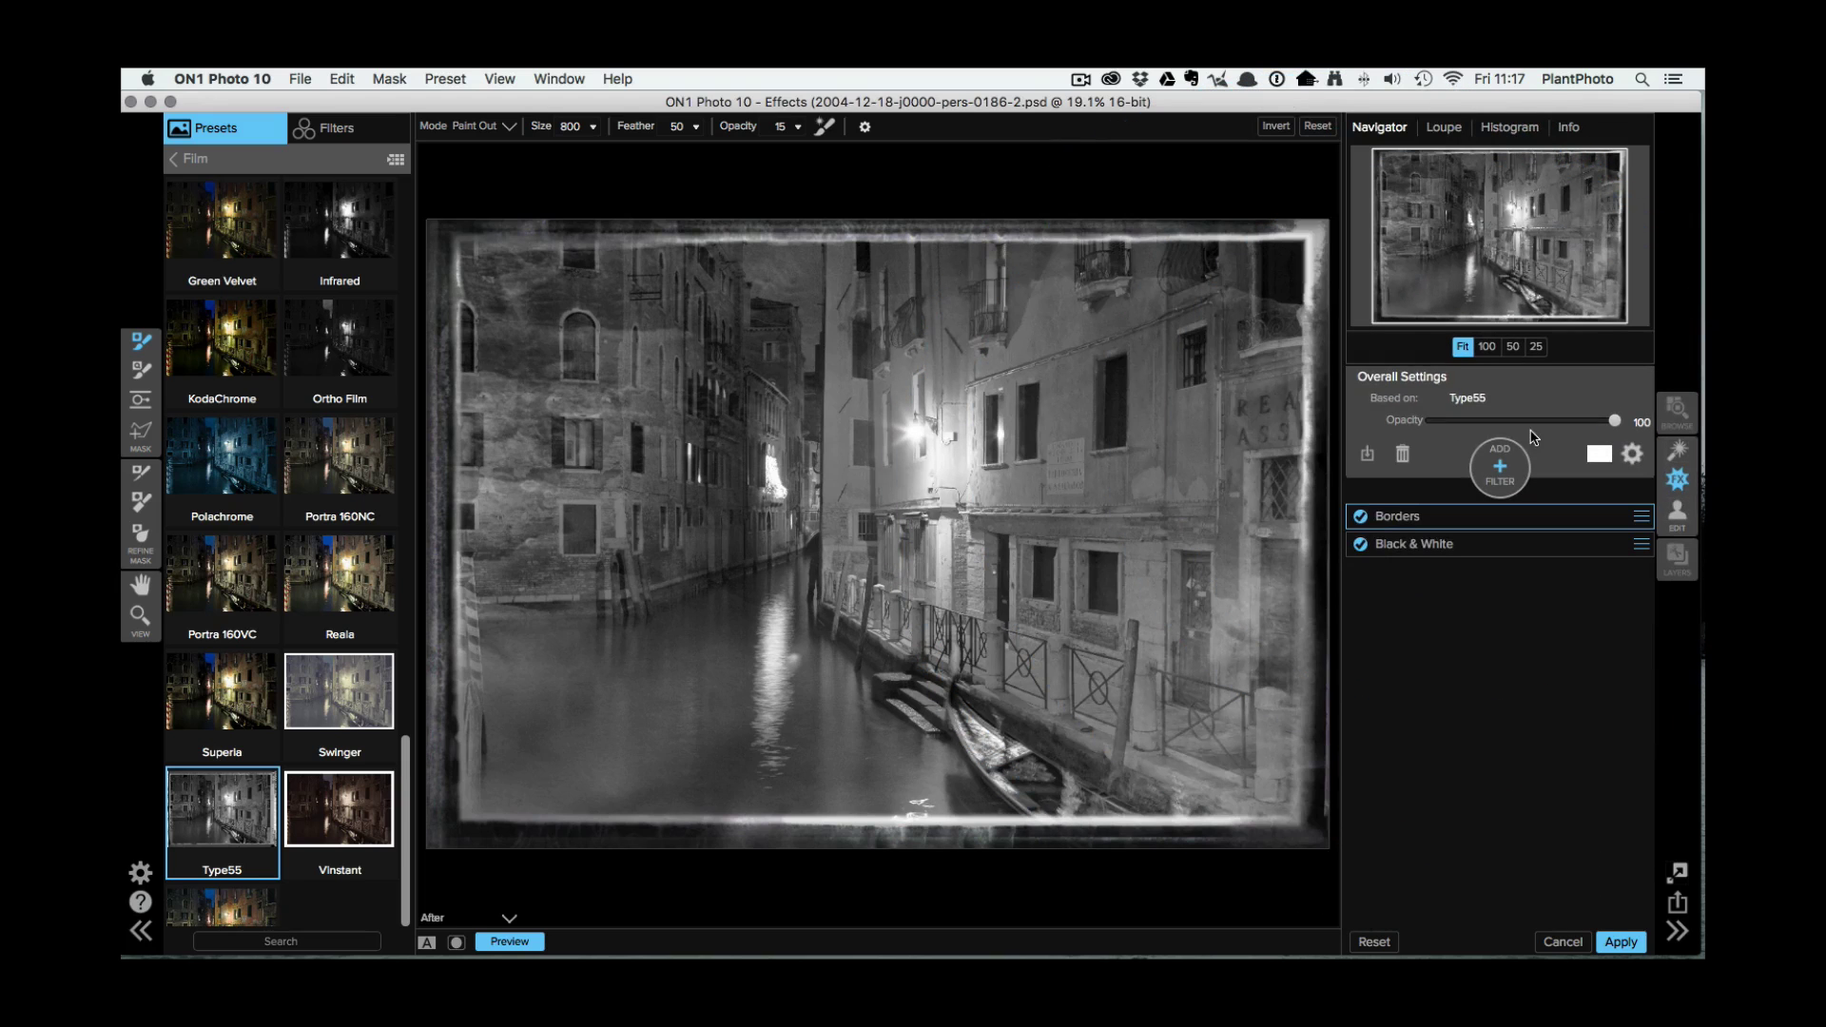
drag(1614, 420, 1522, 425)
double_click(1522, 421)
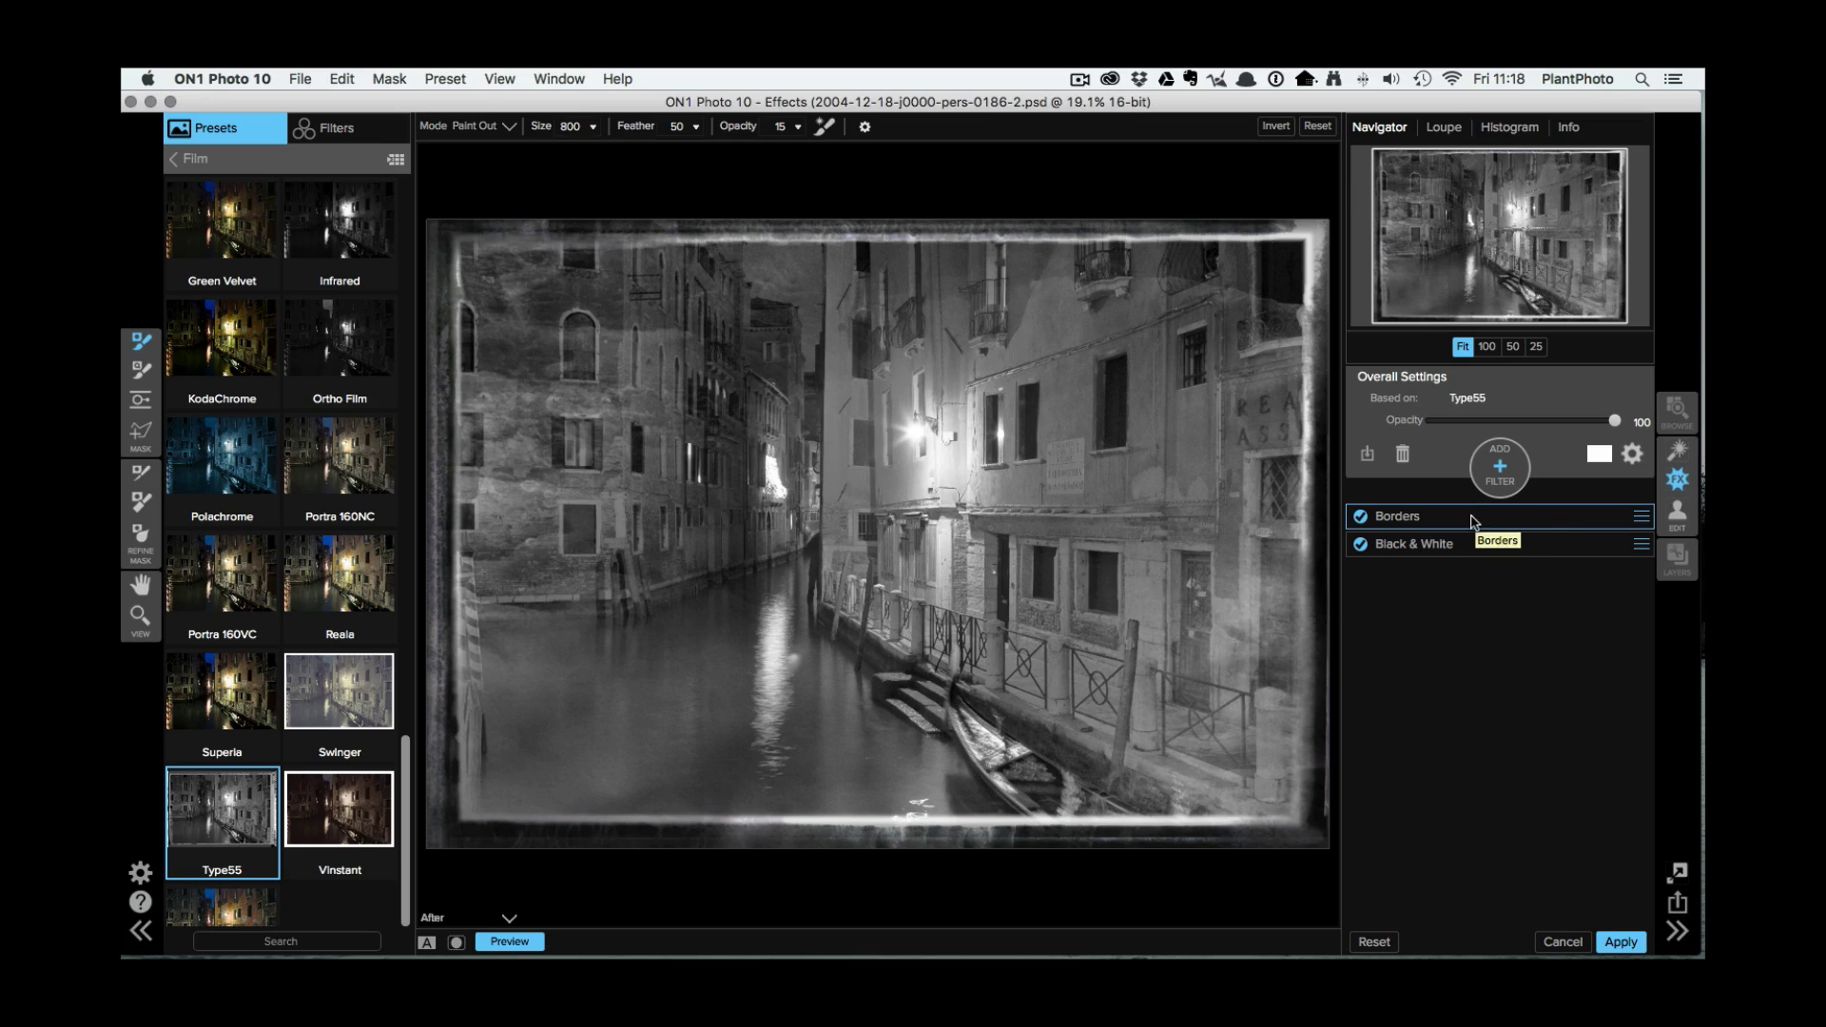
Open the overall effect's mask and paint out the photo's upper-right corner with the brush at 15 opacity
click(1602, 459)
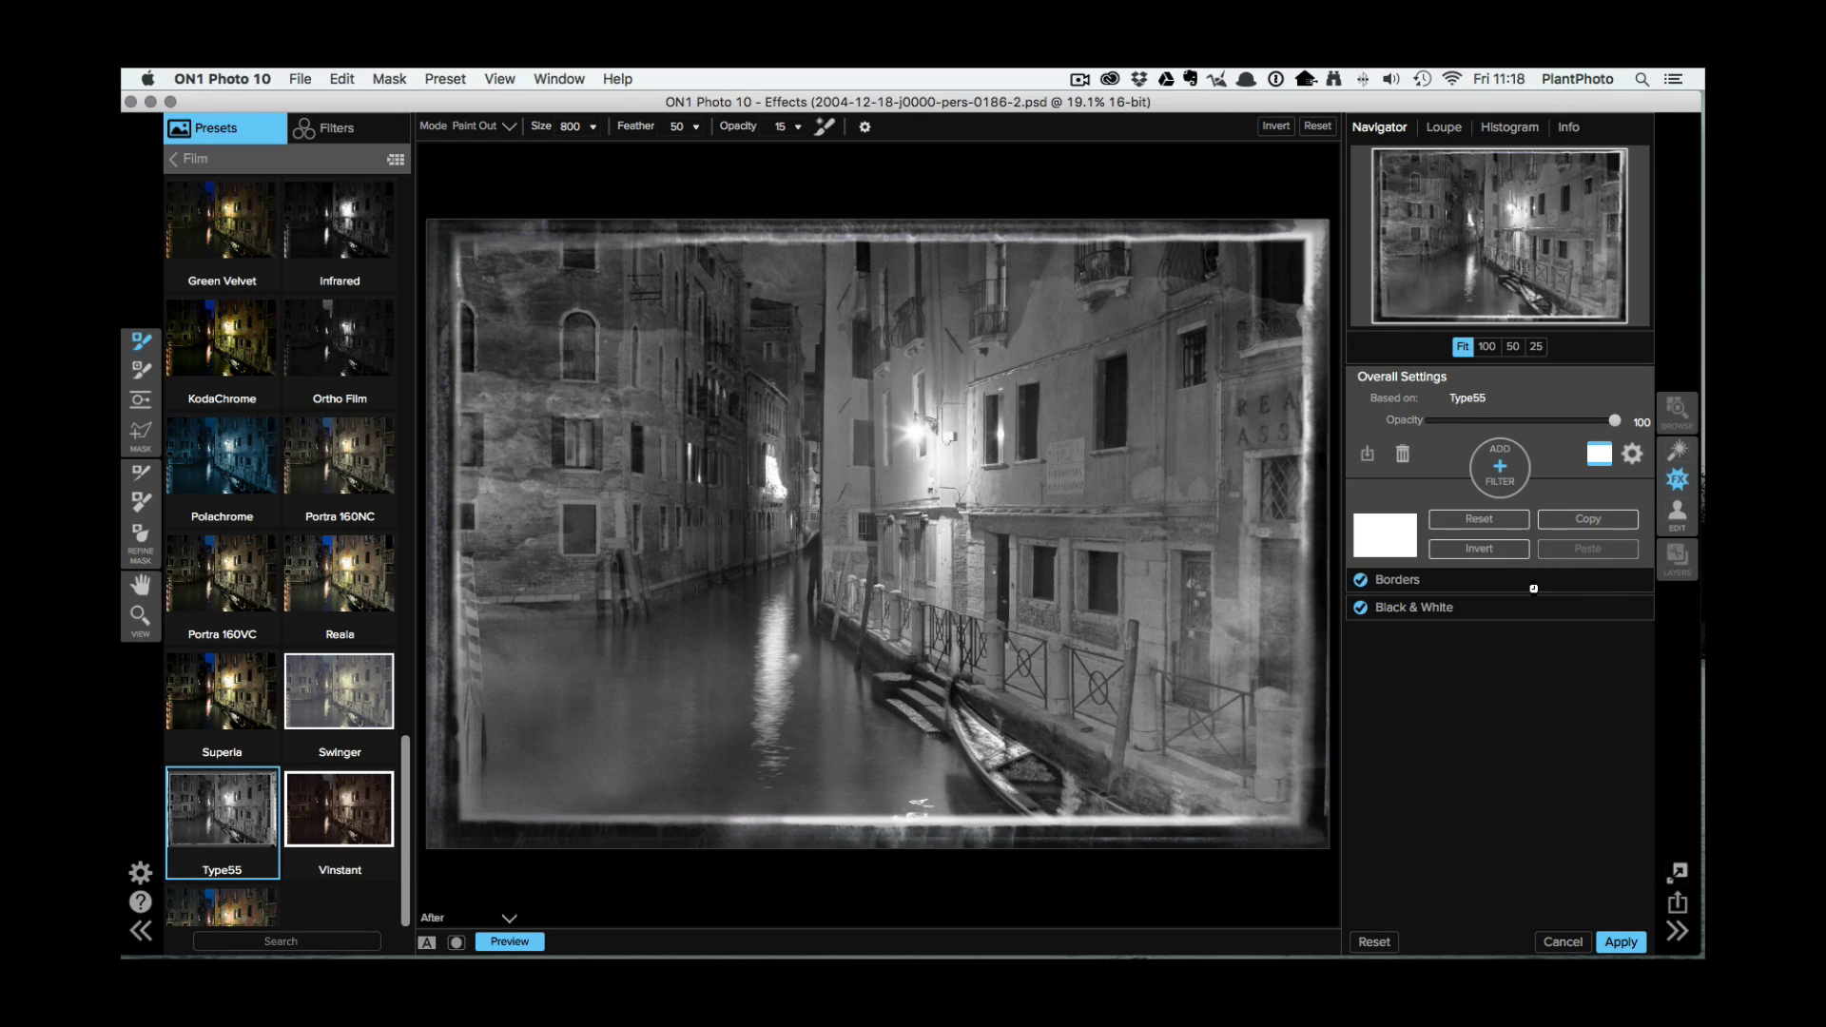
click(1533, 589)
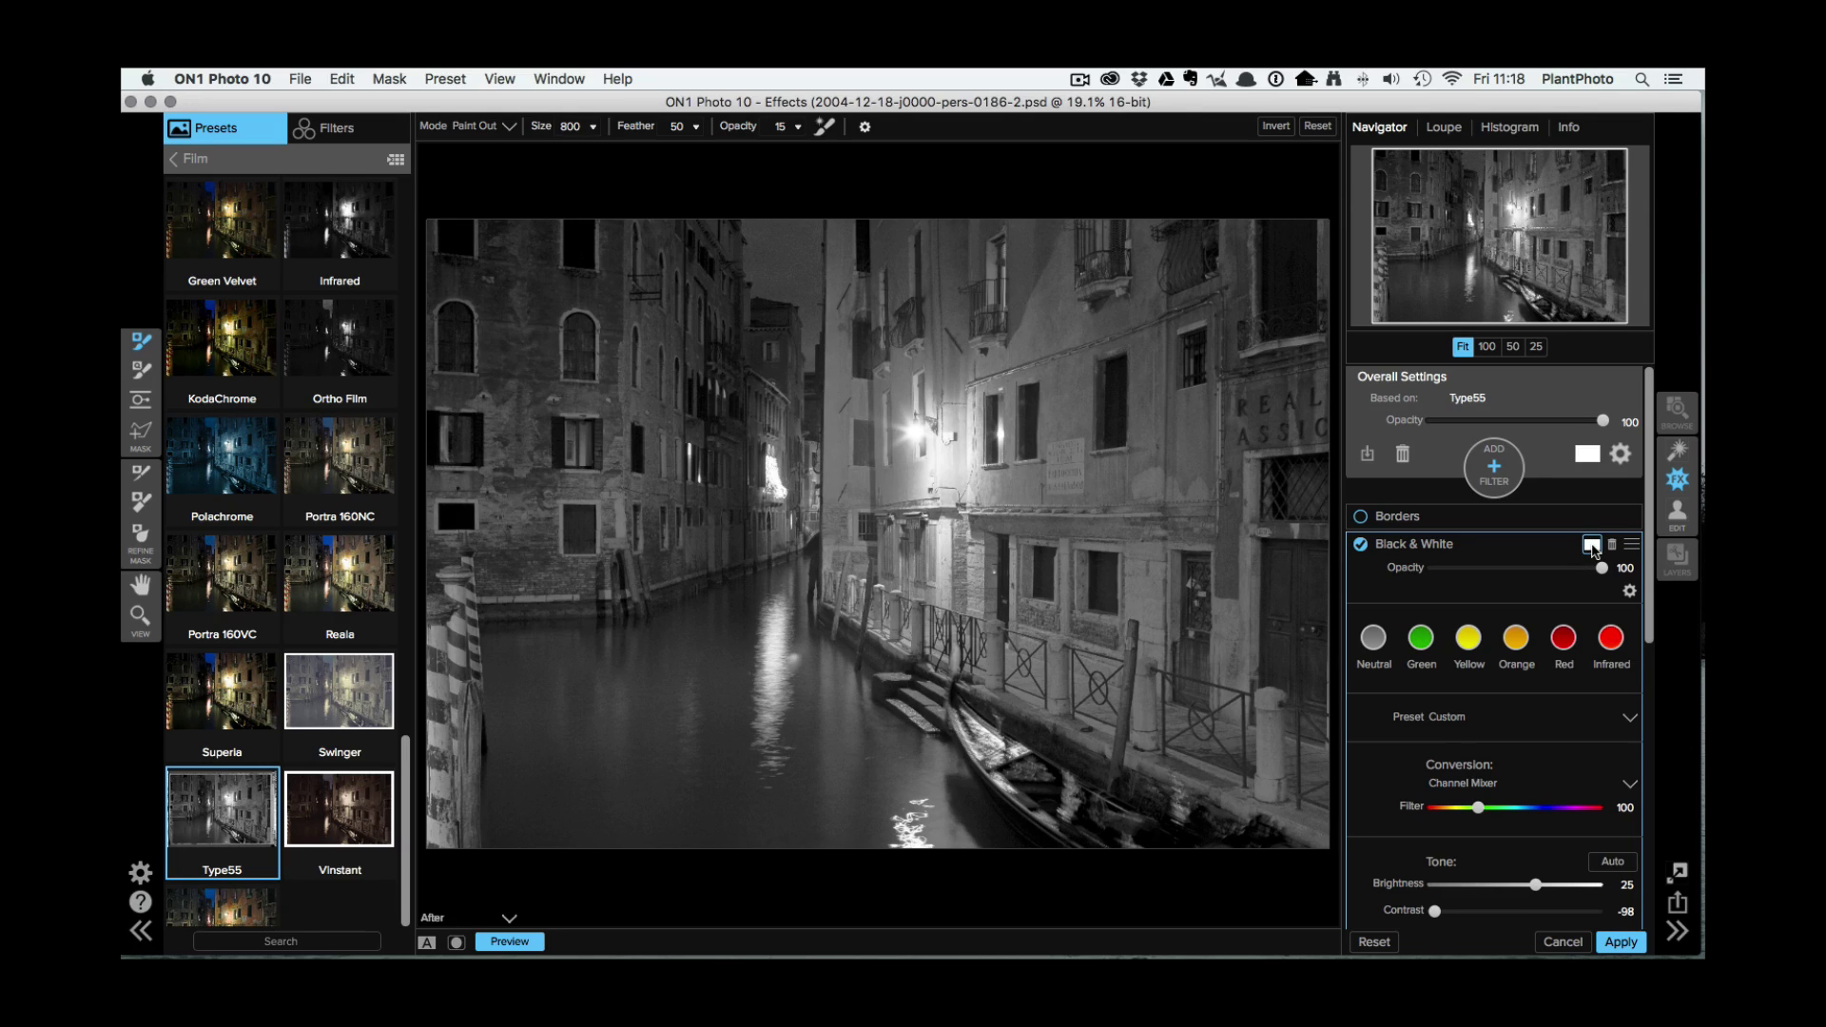
click(1546, 549)
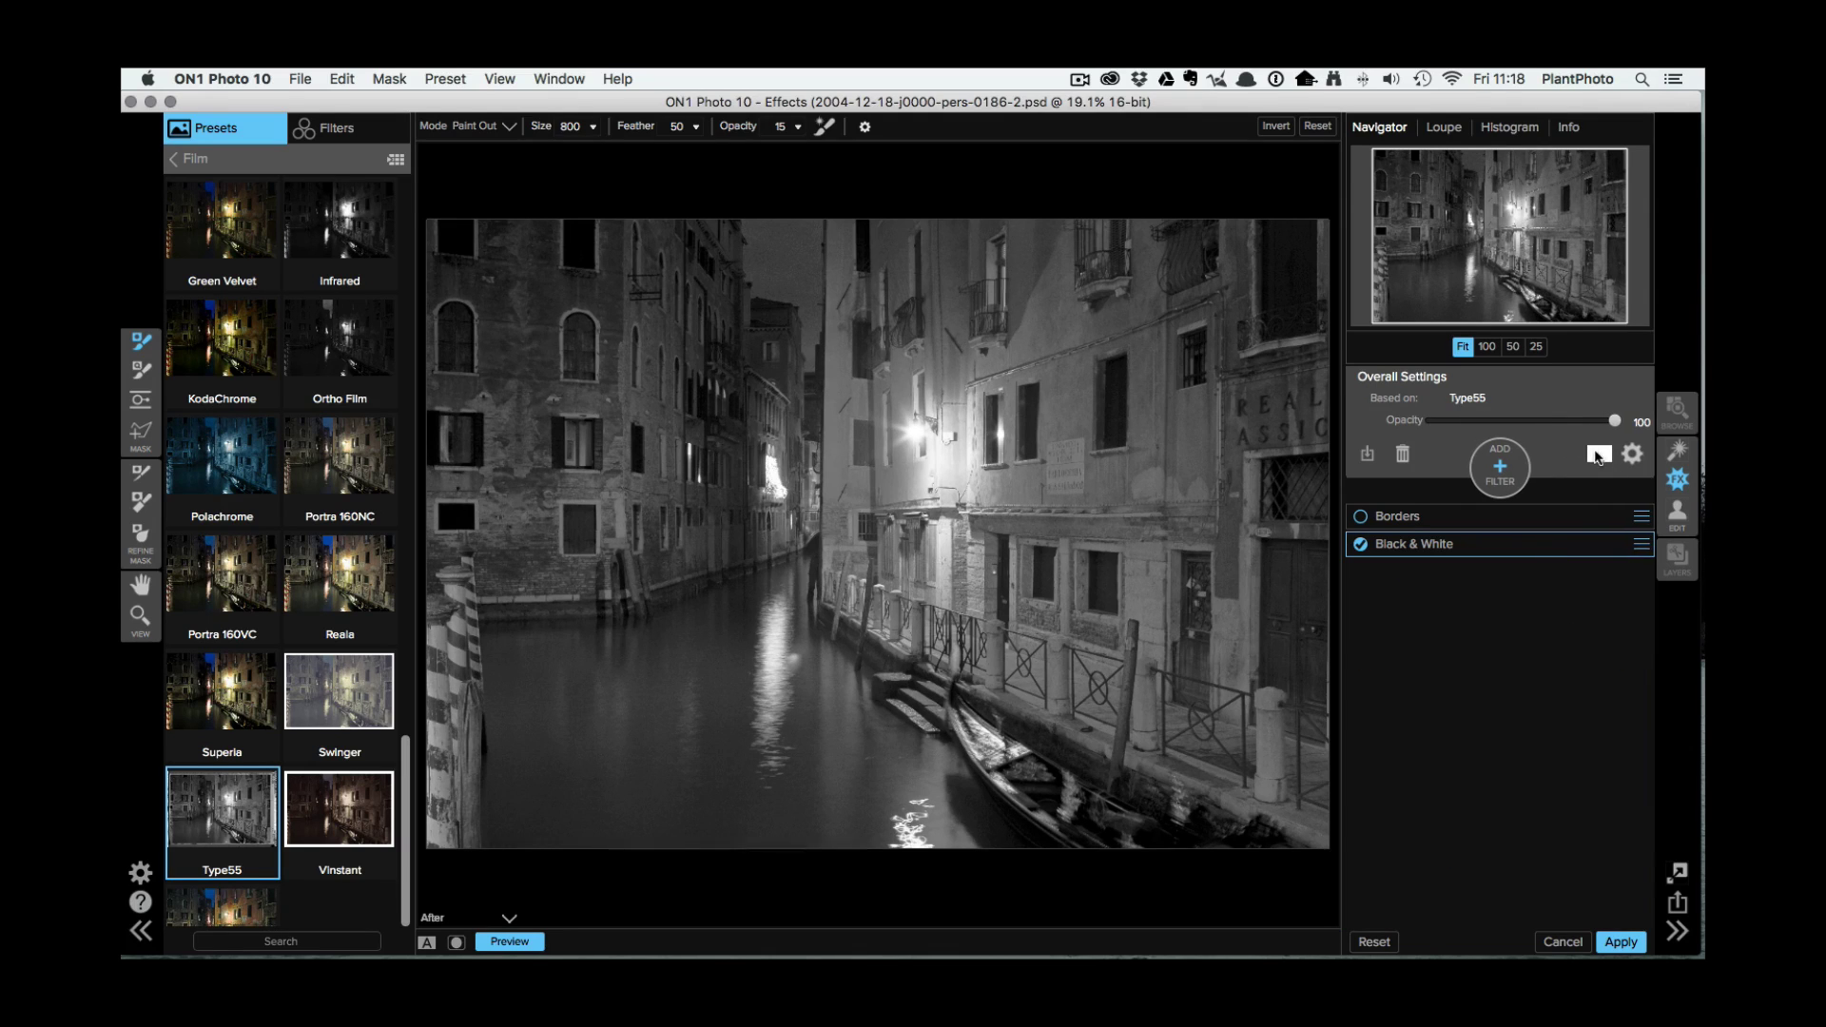
click(1598, 455)
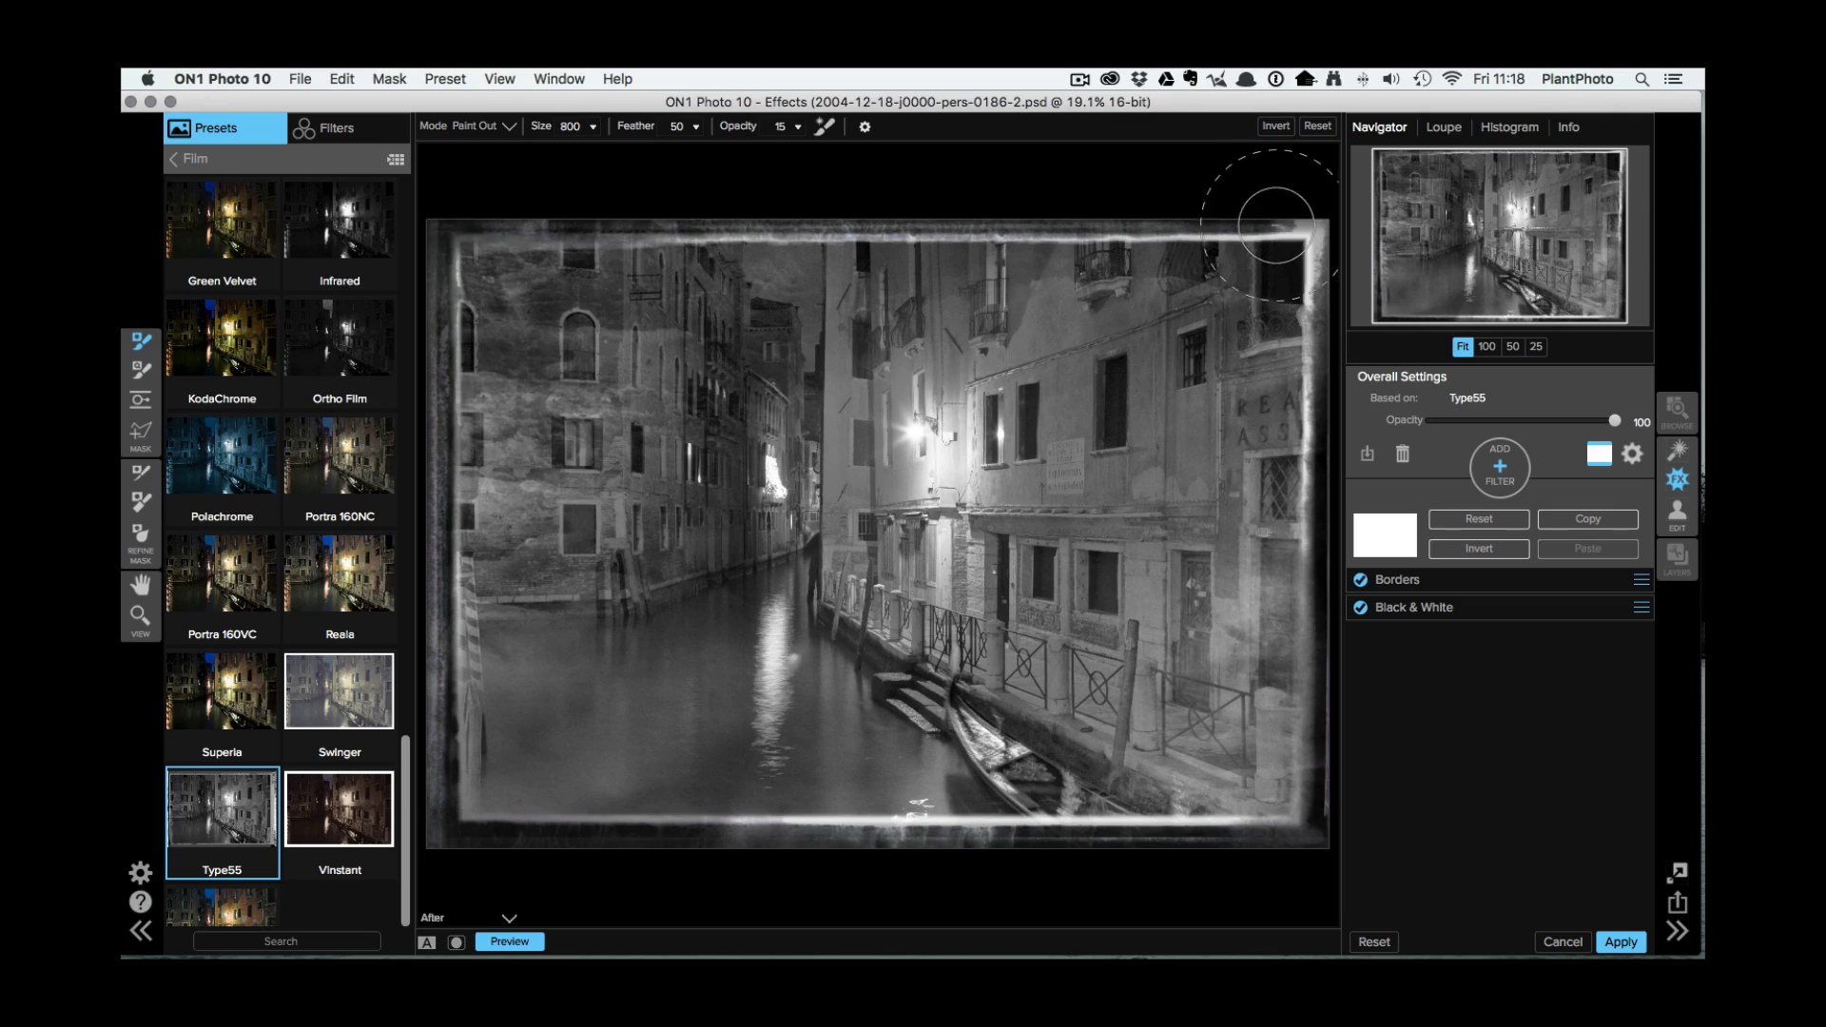
mouse_move(1295, 270)
mouse_down()
mouse_move(1305, 229)
mouse_move(1305, 275)
mouse_move(1305, 239)
mouse_move(1279, 229)
mouse_up()
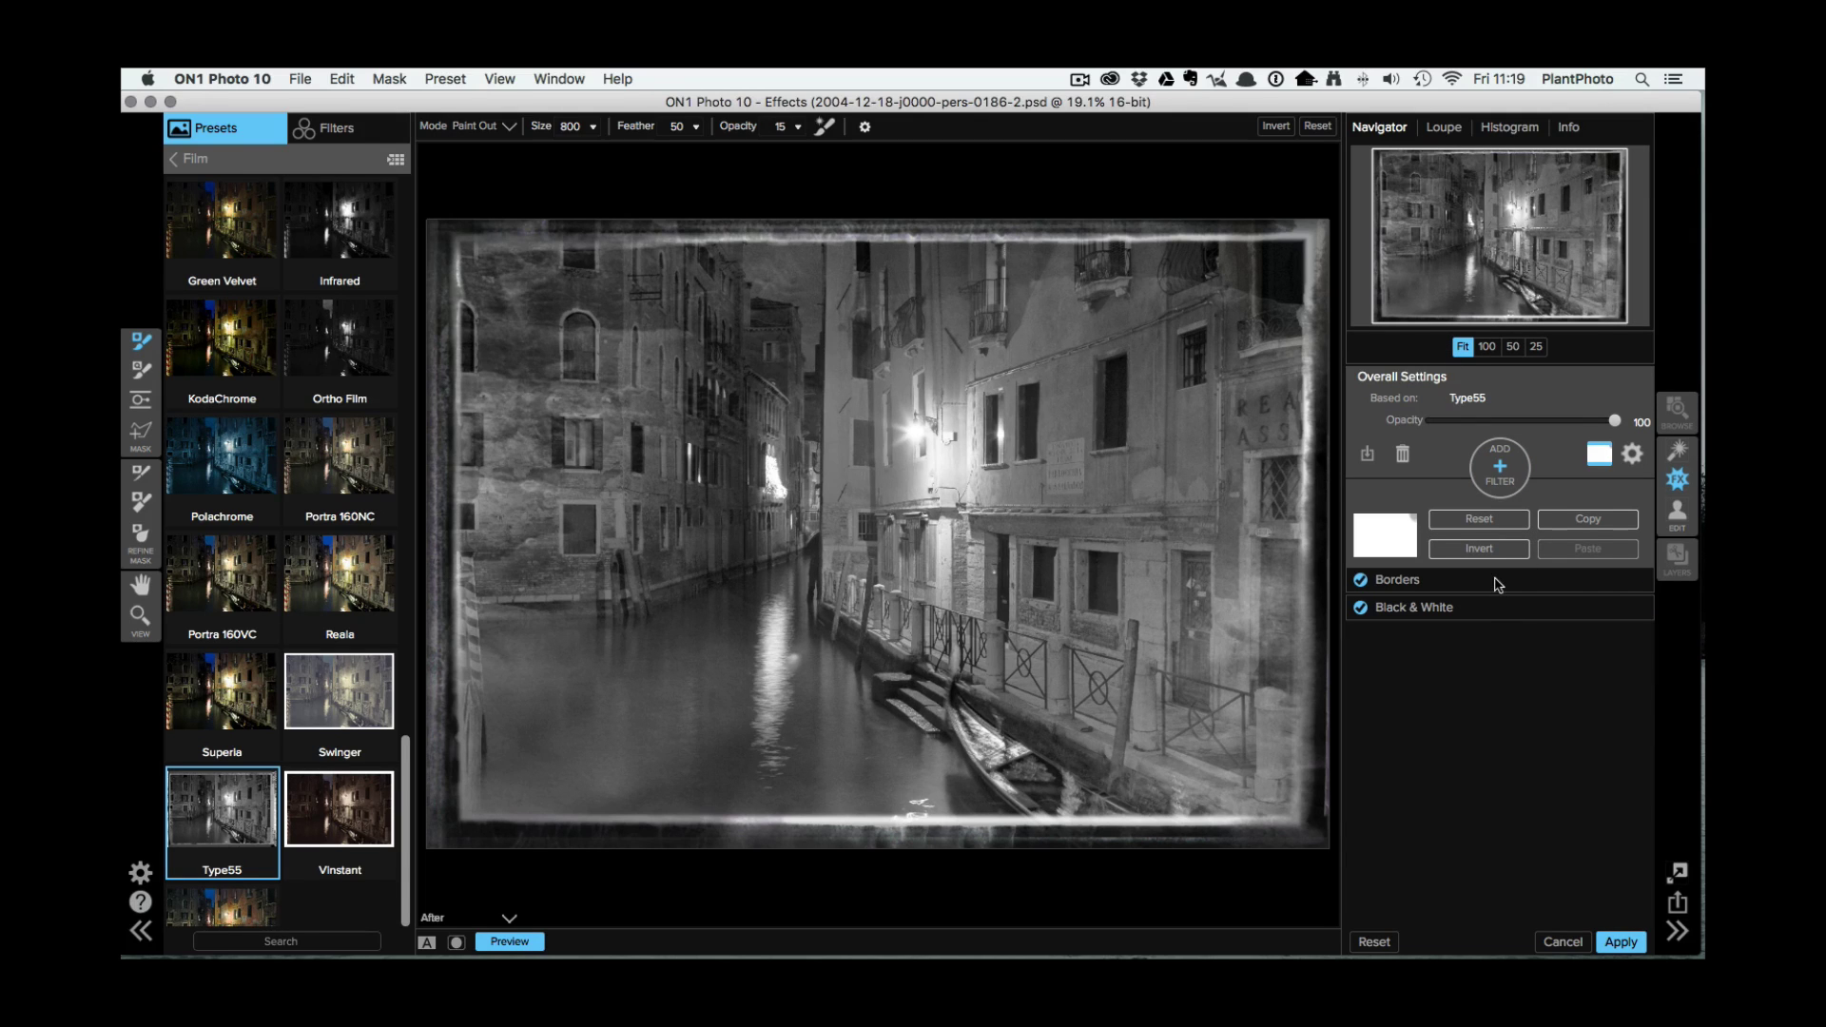
Expand and collapse the Borders and Black & White filters to compare their individual settings
click(1587, 592)
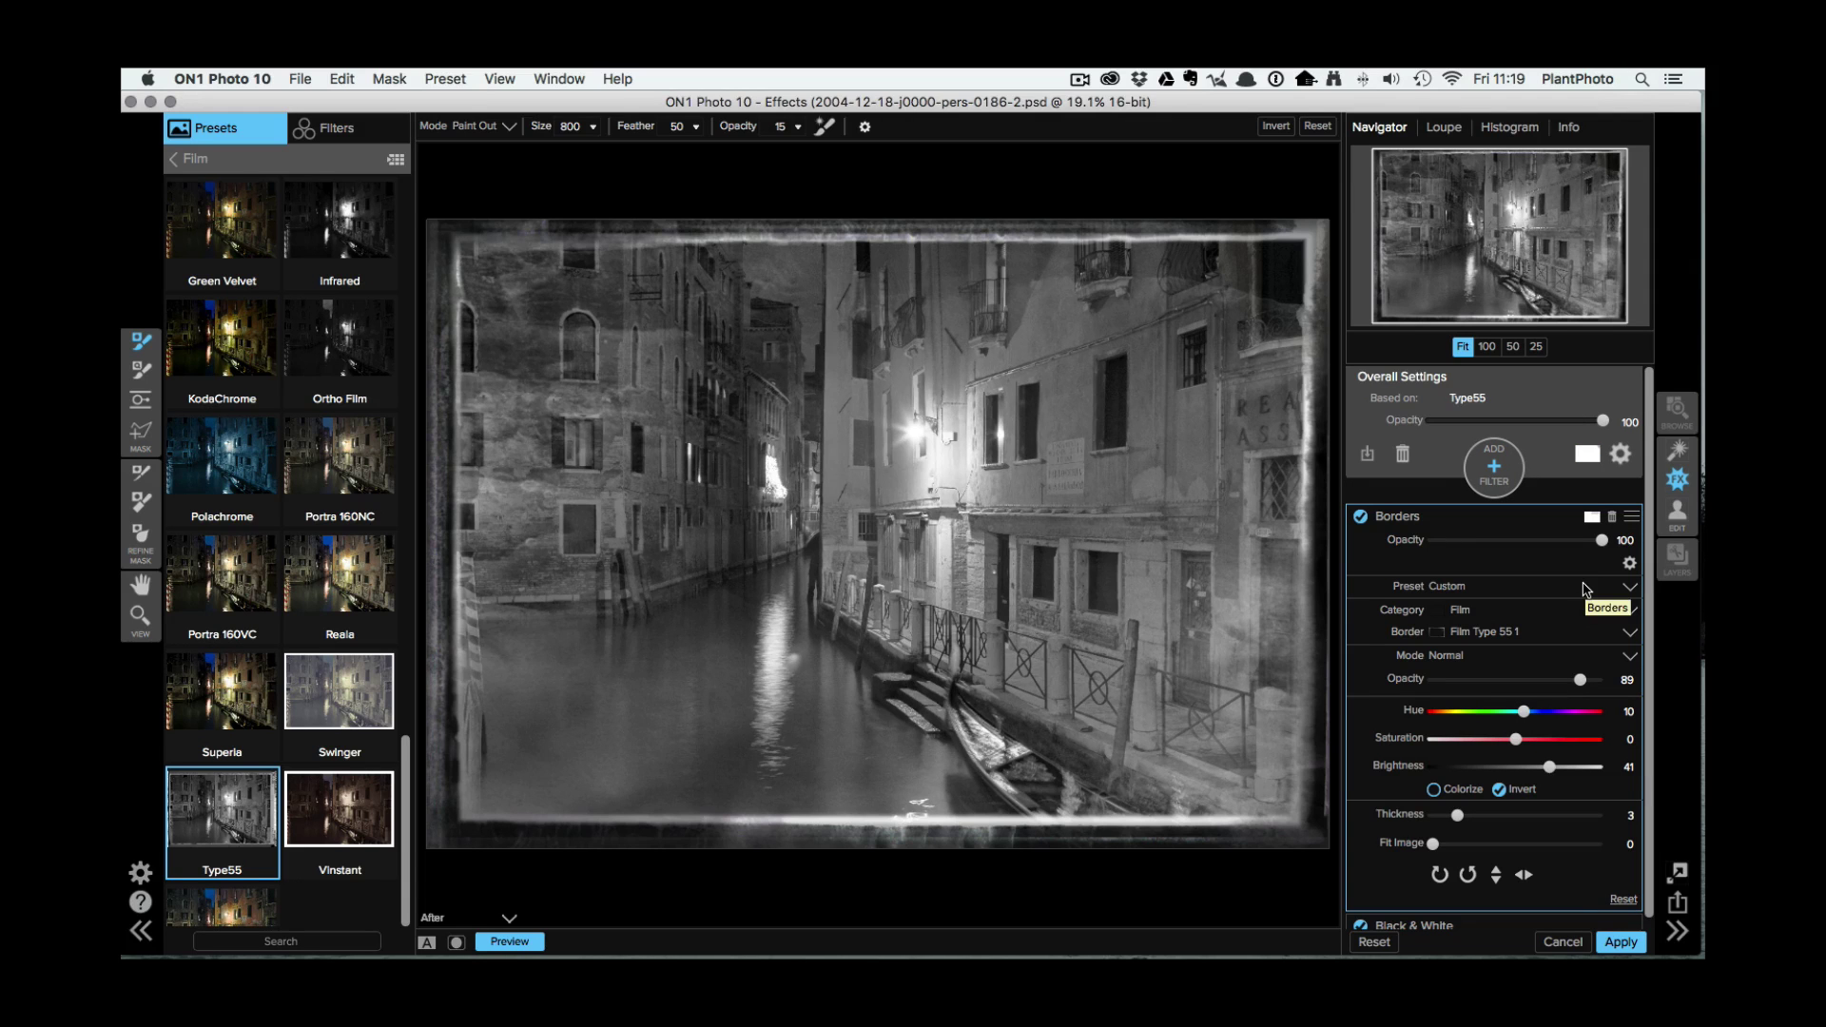
click(1541, 517)
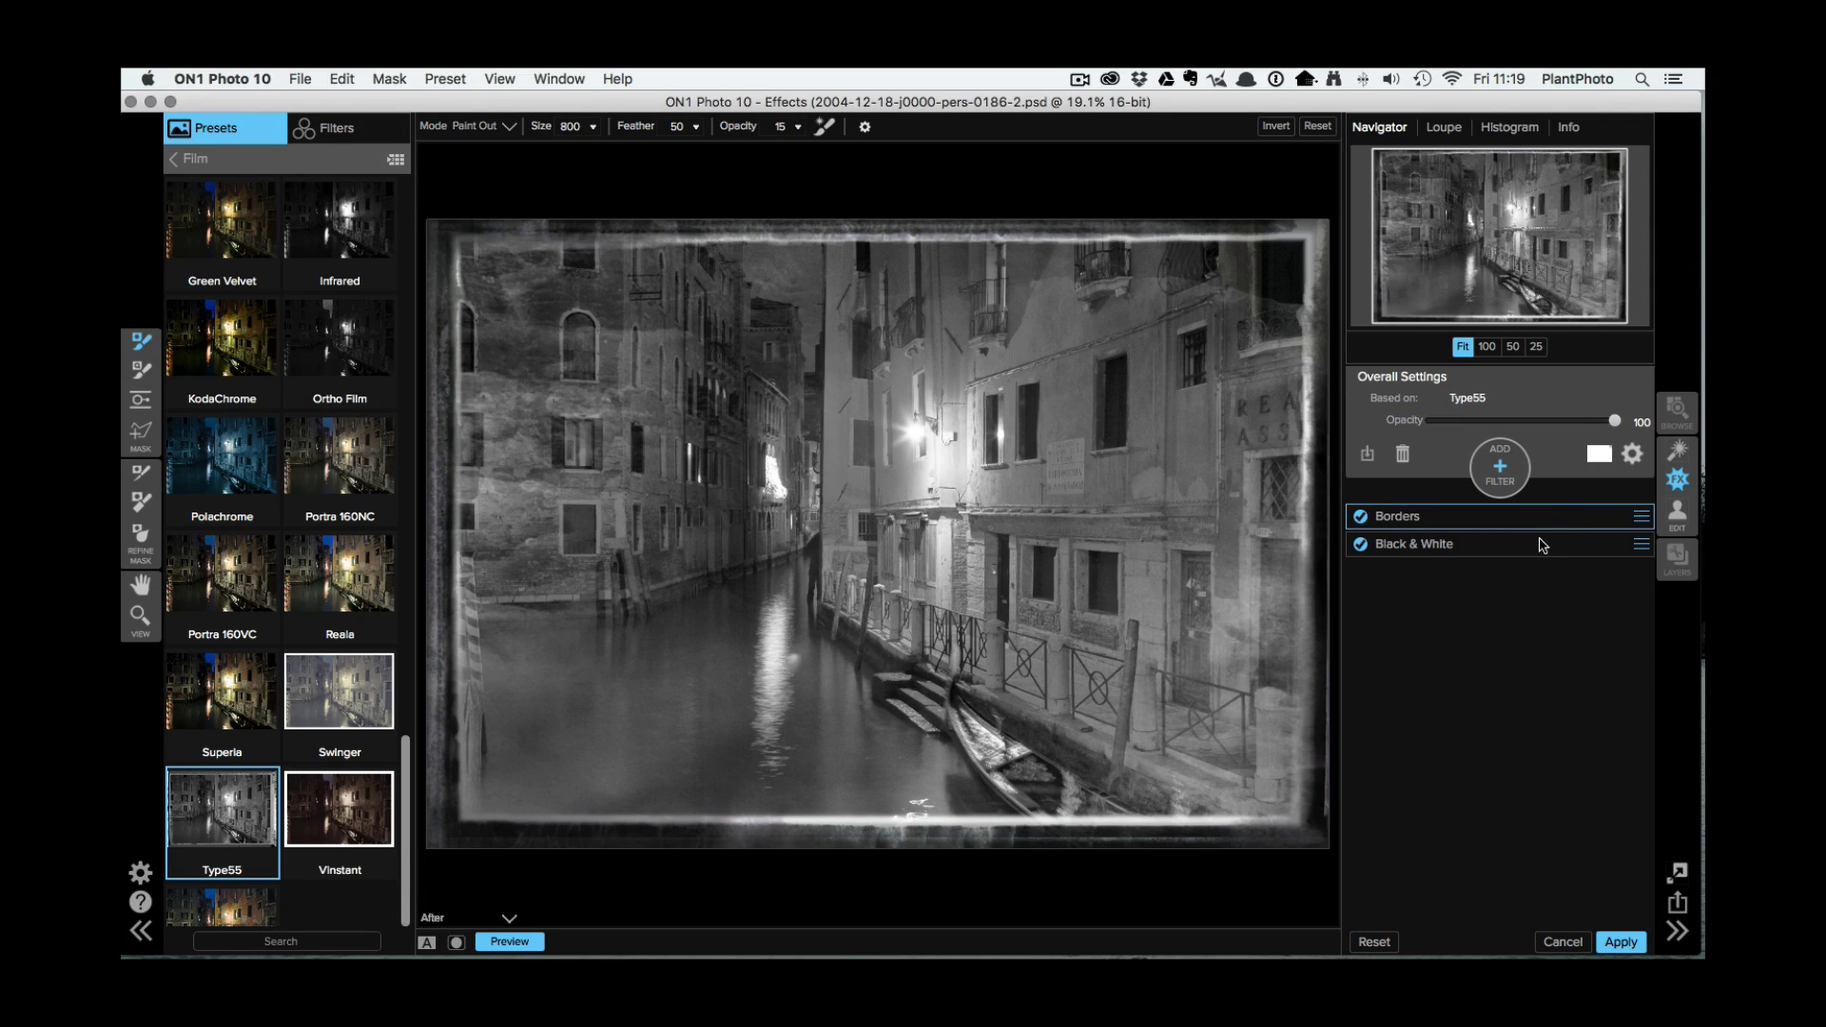
click(1543, 549)
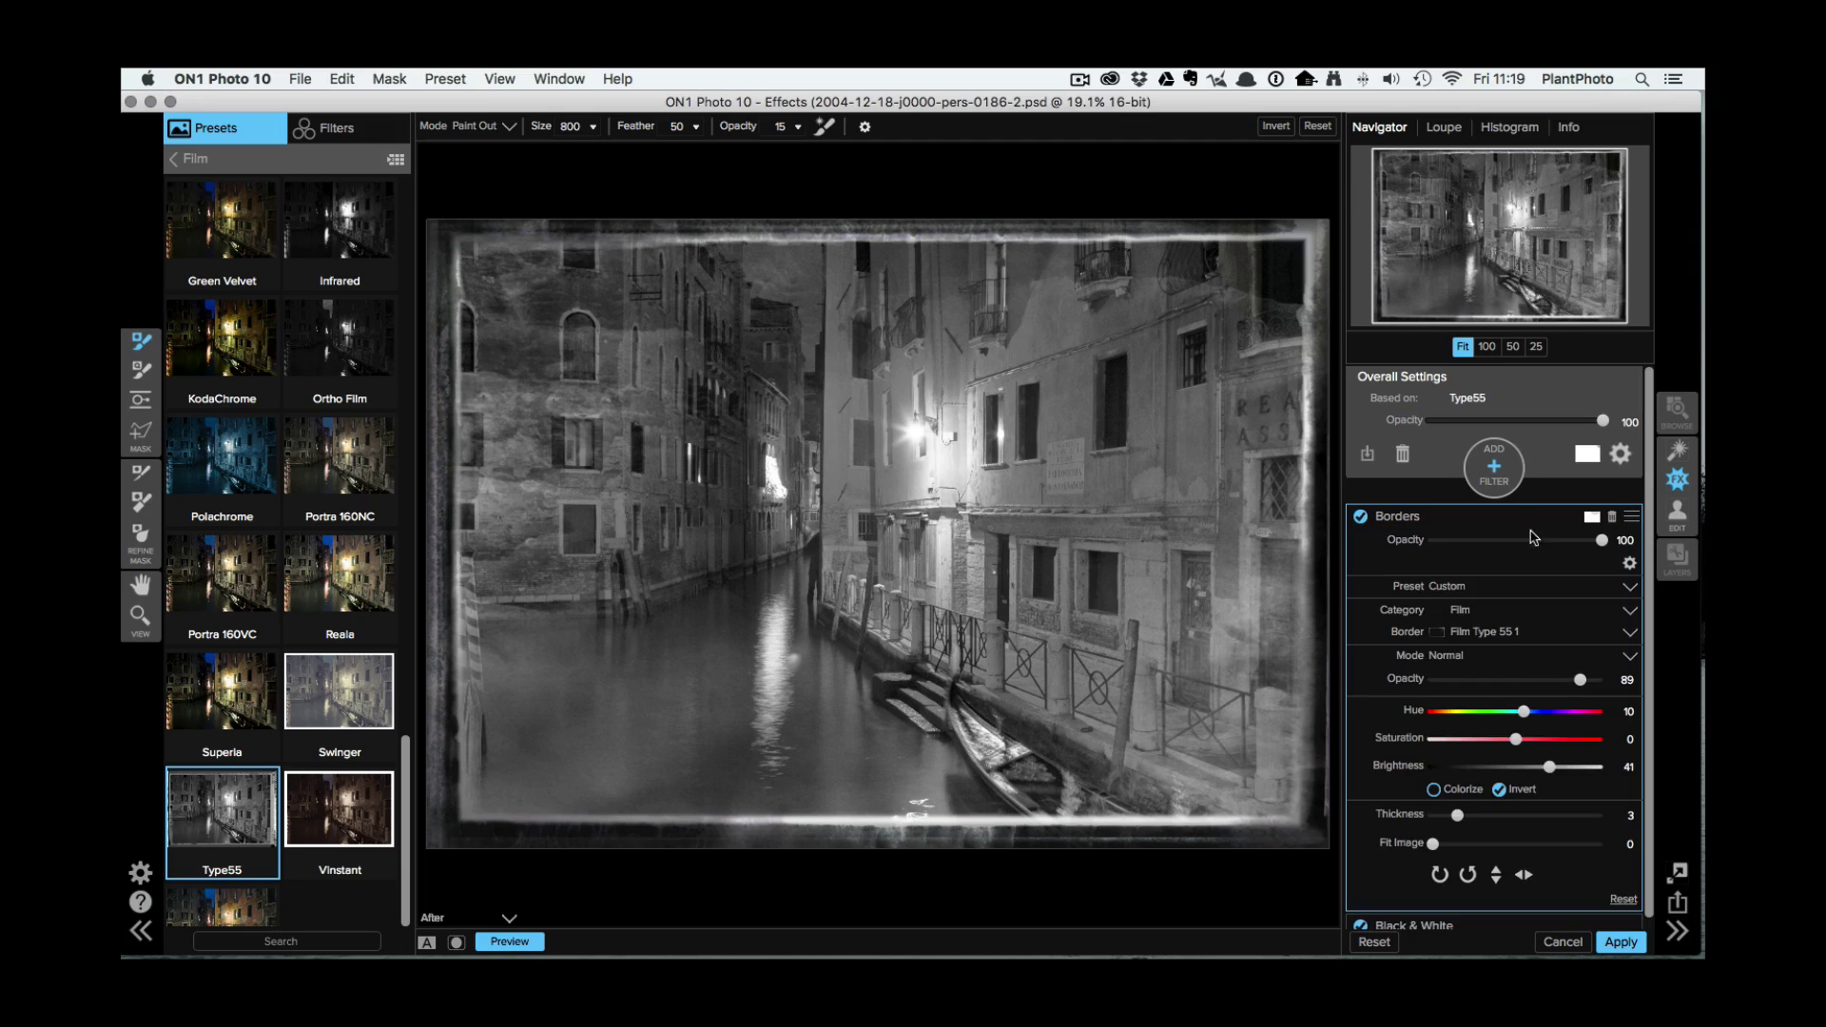
click(1527, 524)
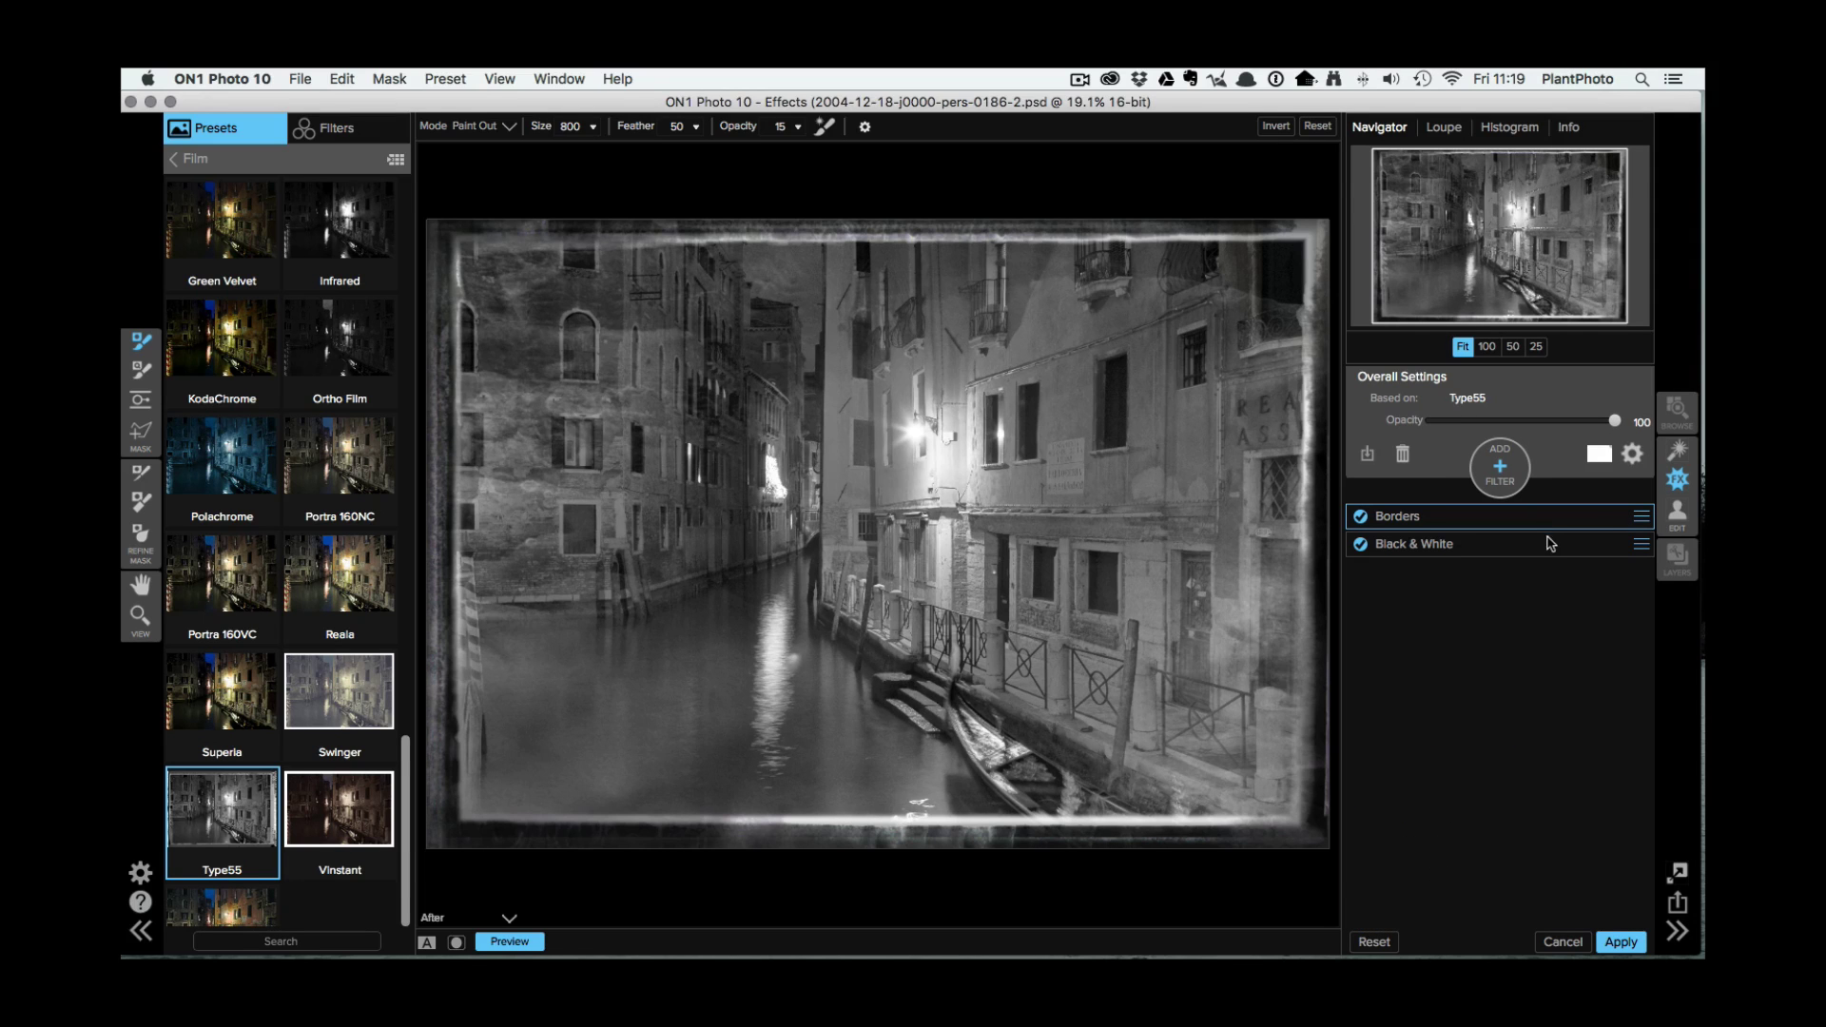
click(1551, 546)
click(1534, 524)
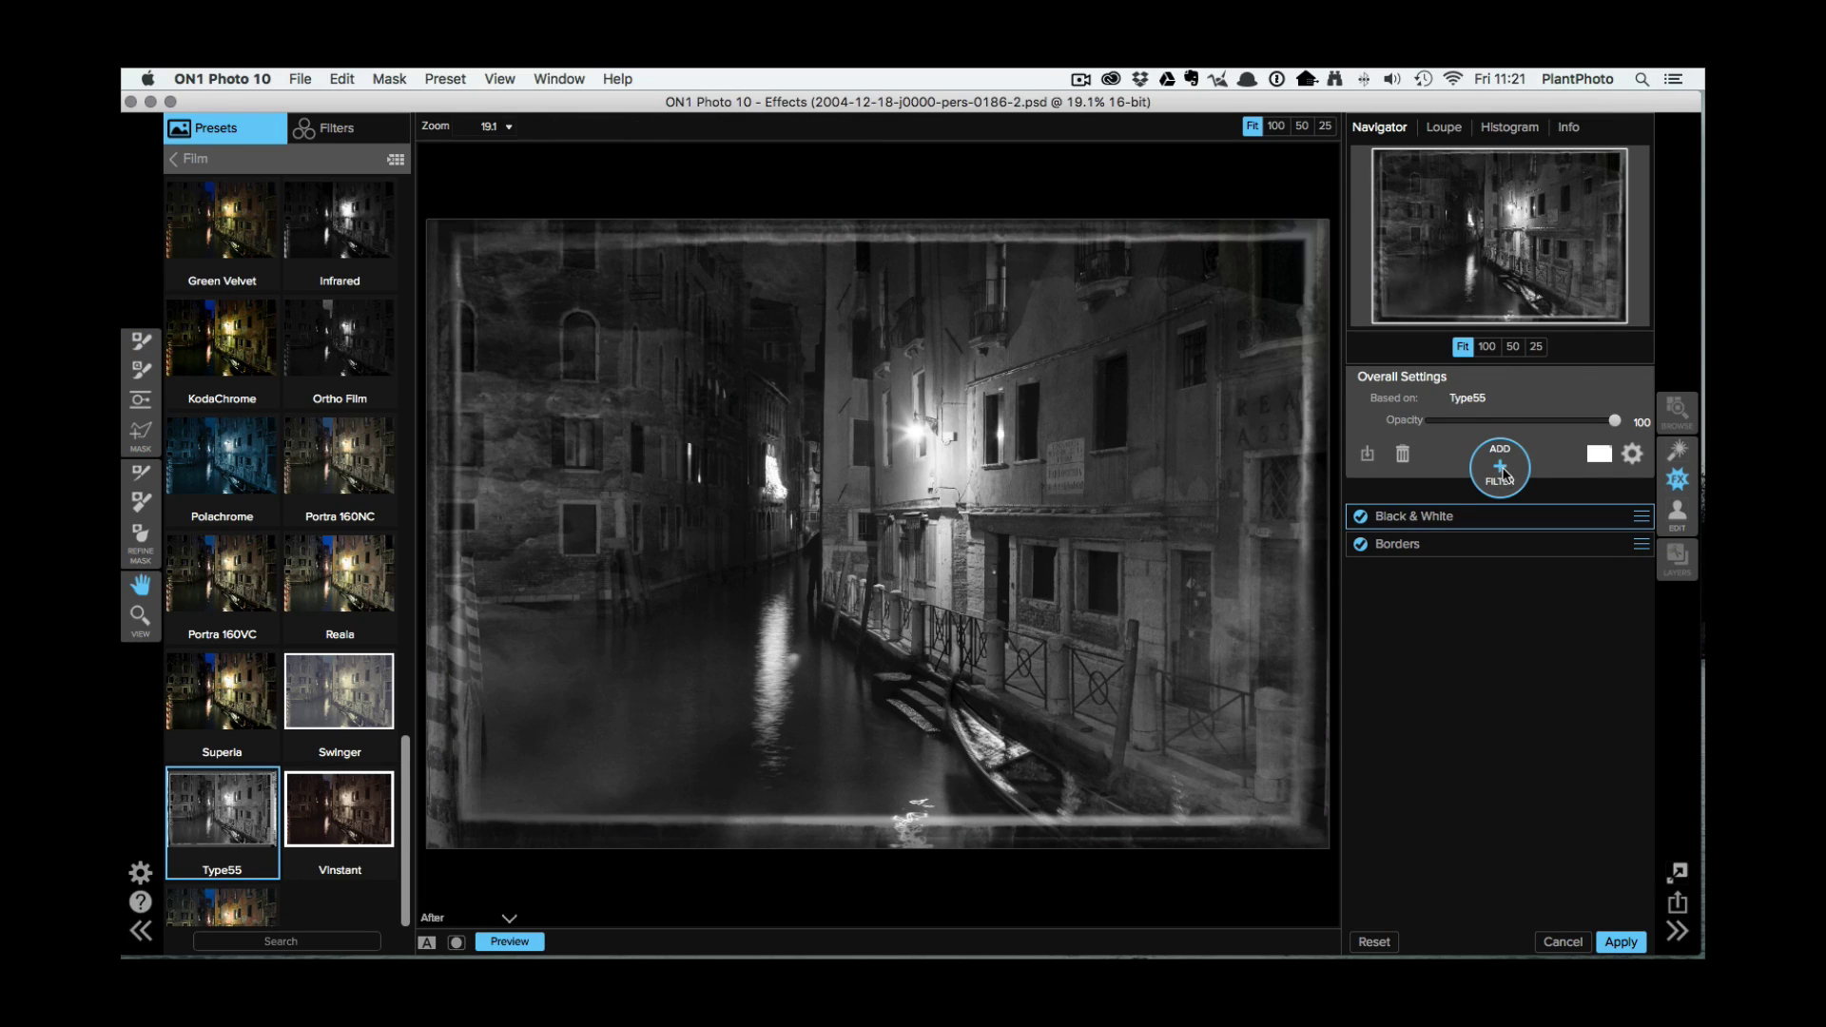
Add a Lens Blur filter with the Round preset, shrinking its mask's inner ellipse and widening the feathered area around it
click(1501, 468)
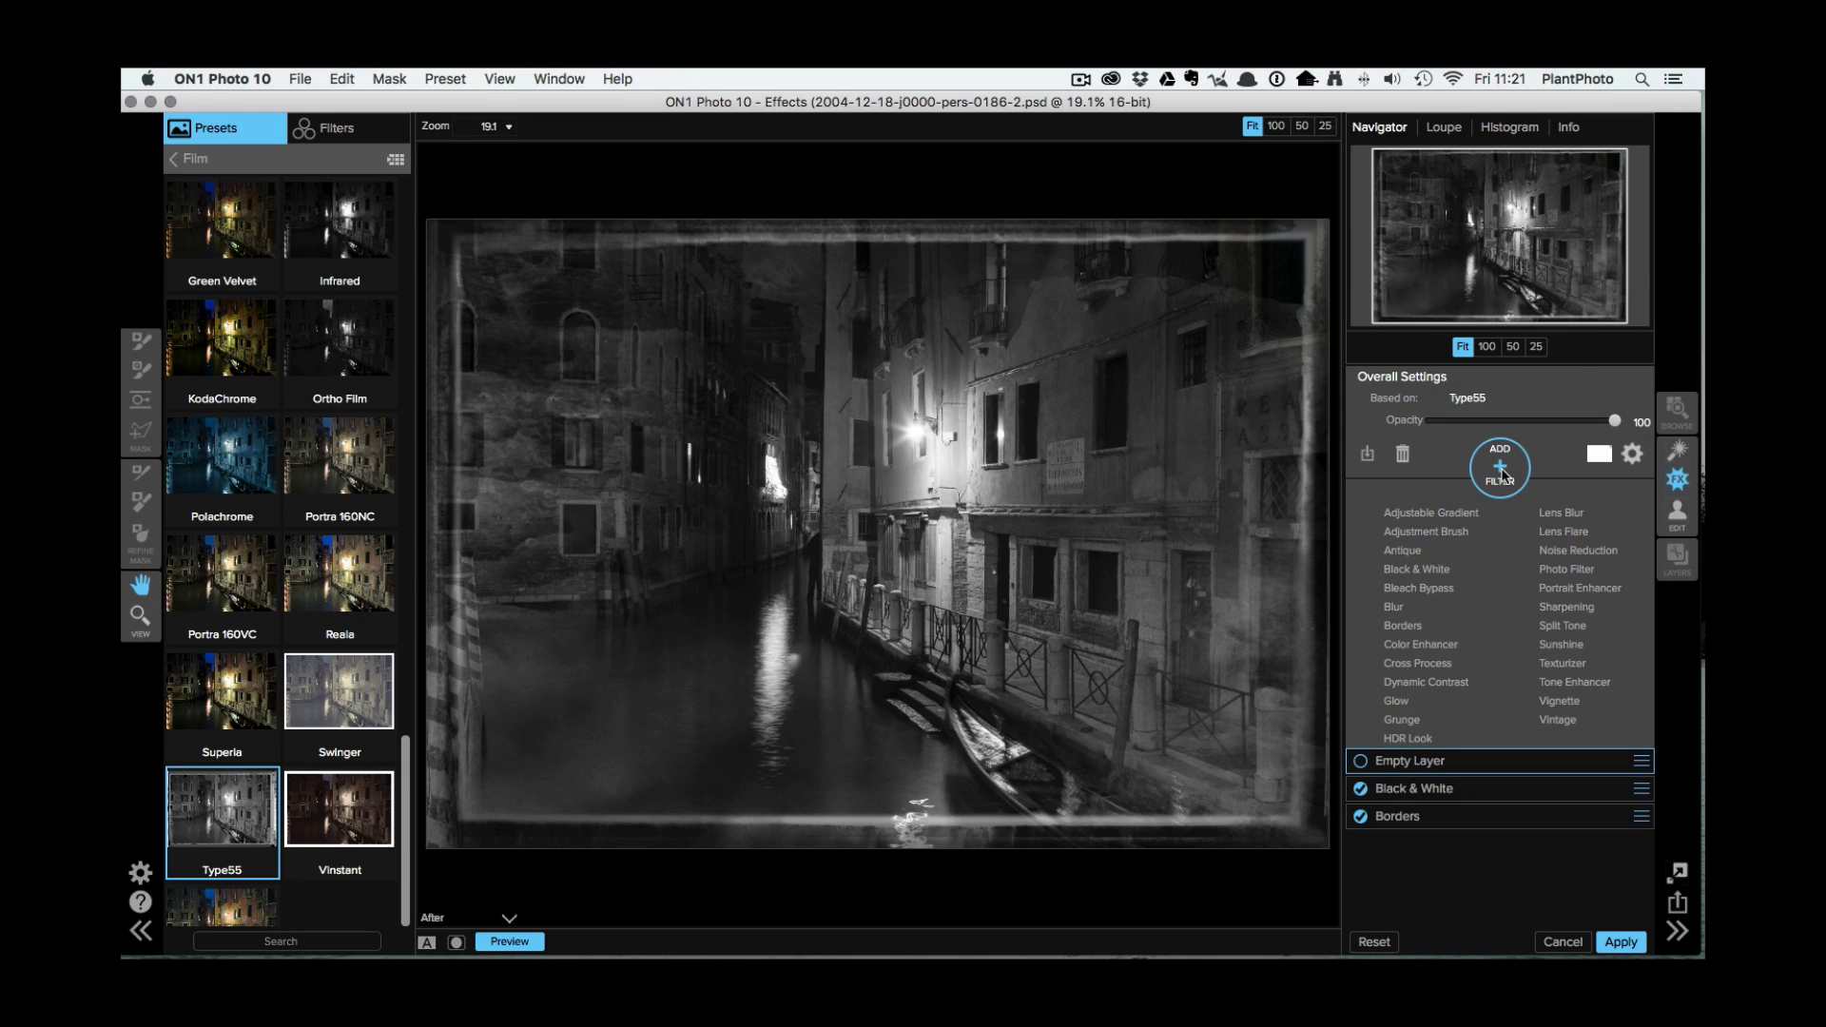
click(1559, 516)
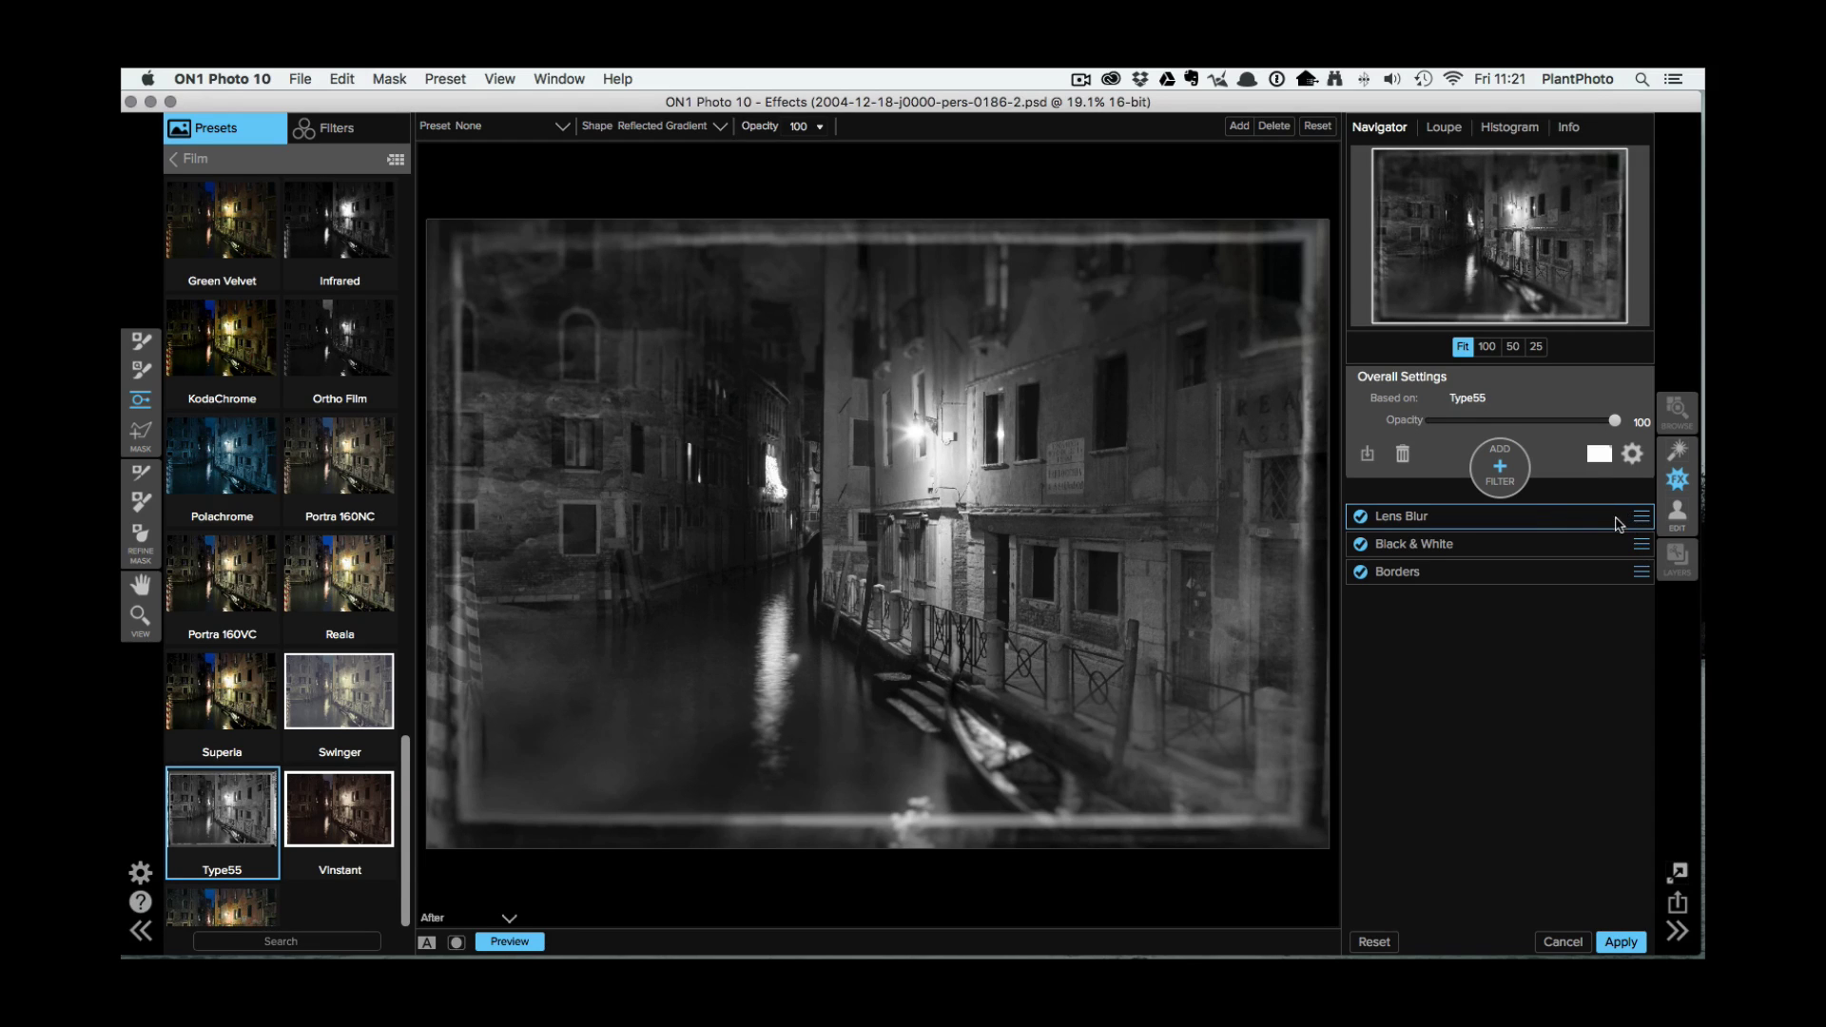
click(1564, 522)
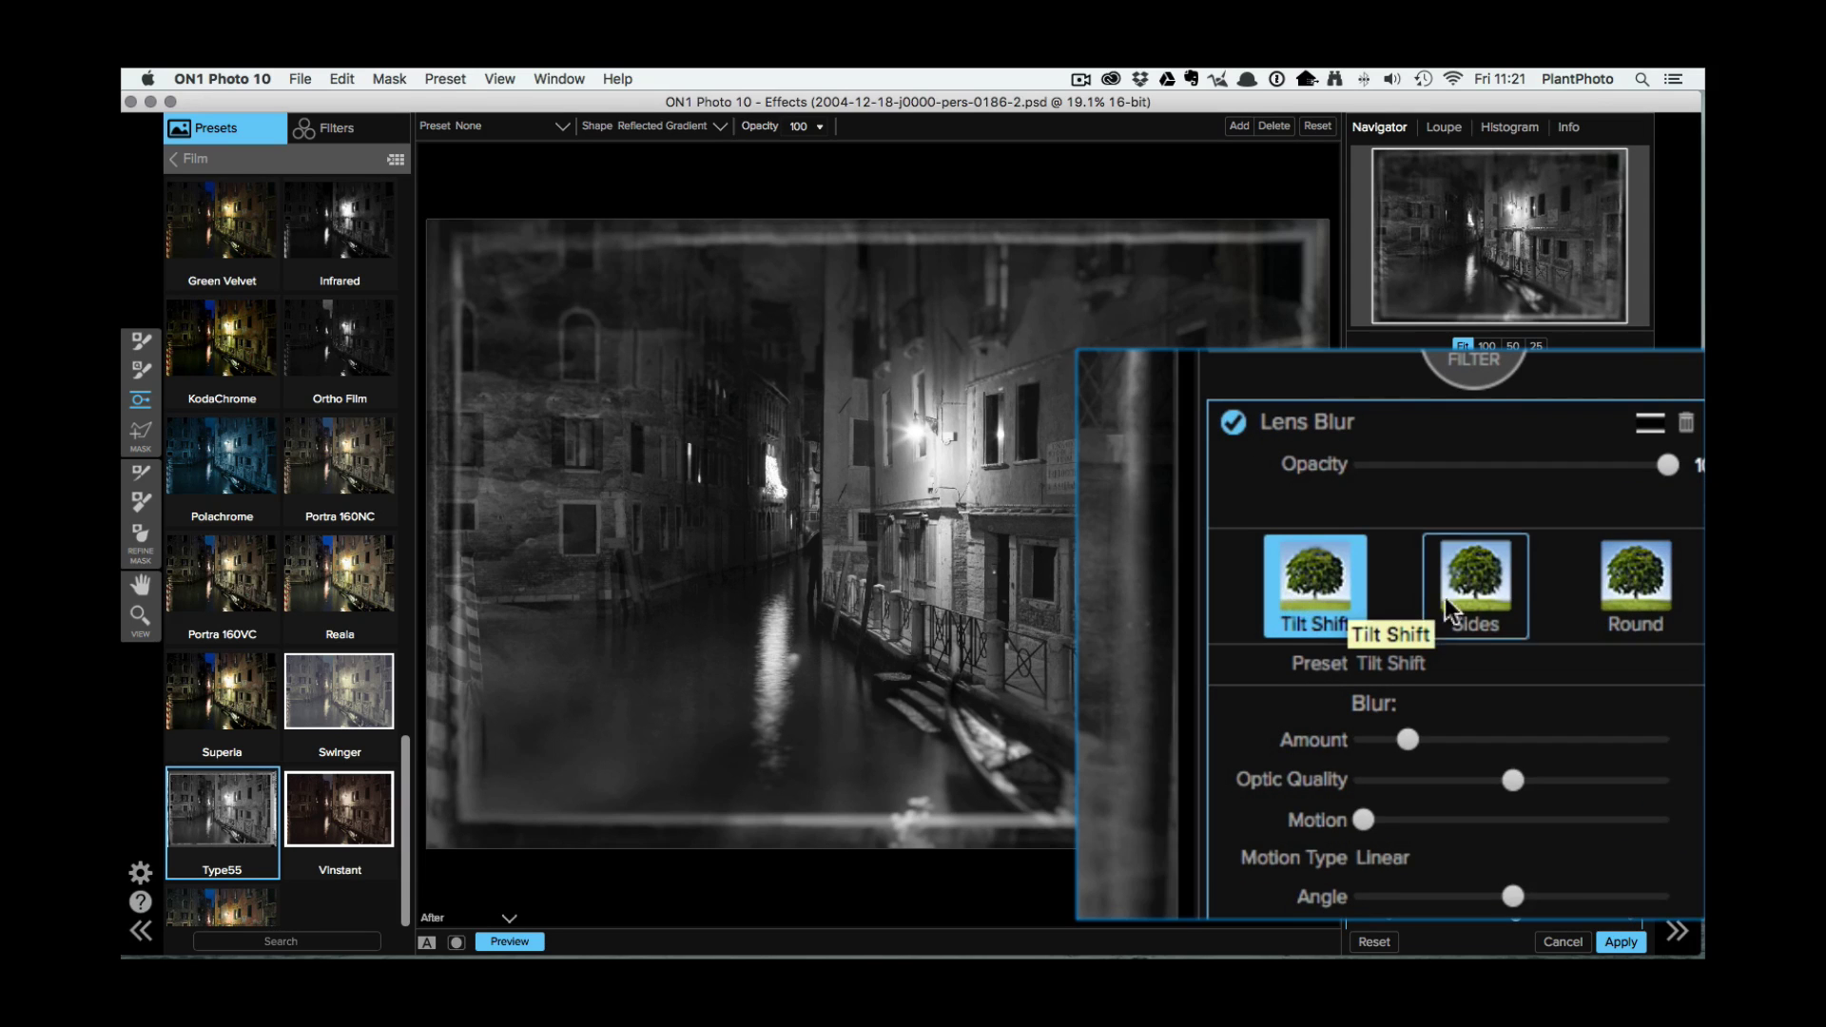
click(1495, 616)
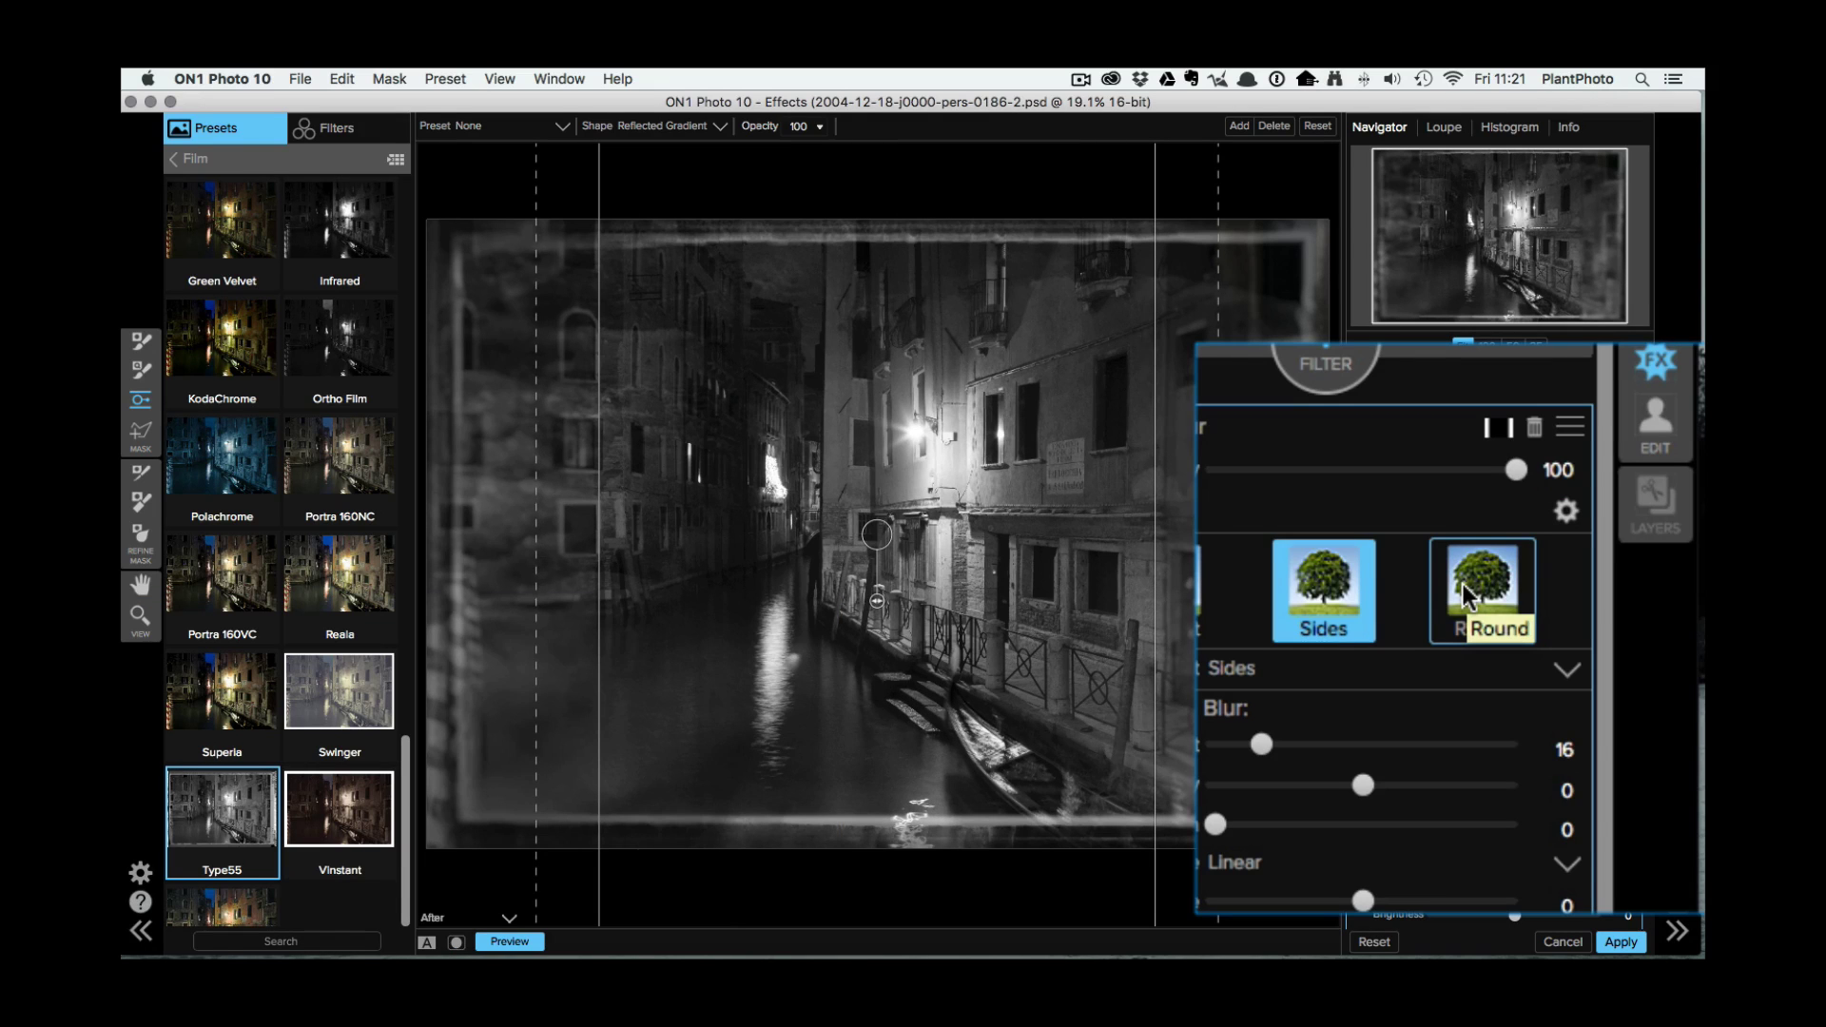
click(1470, 588)
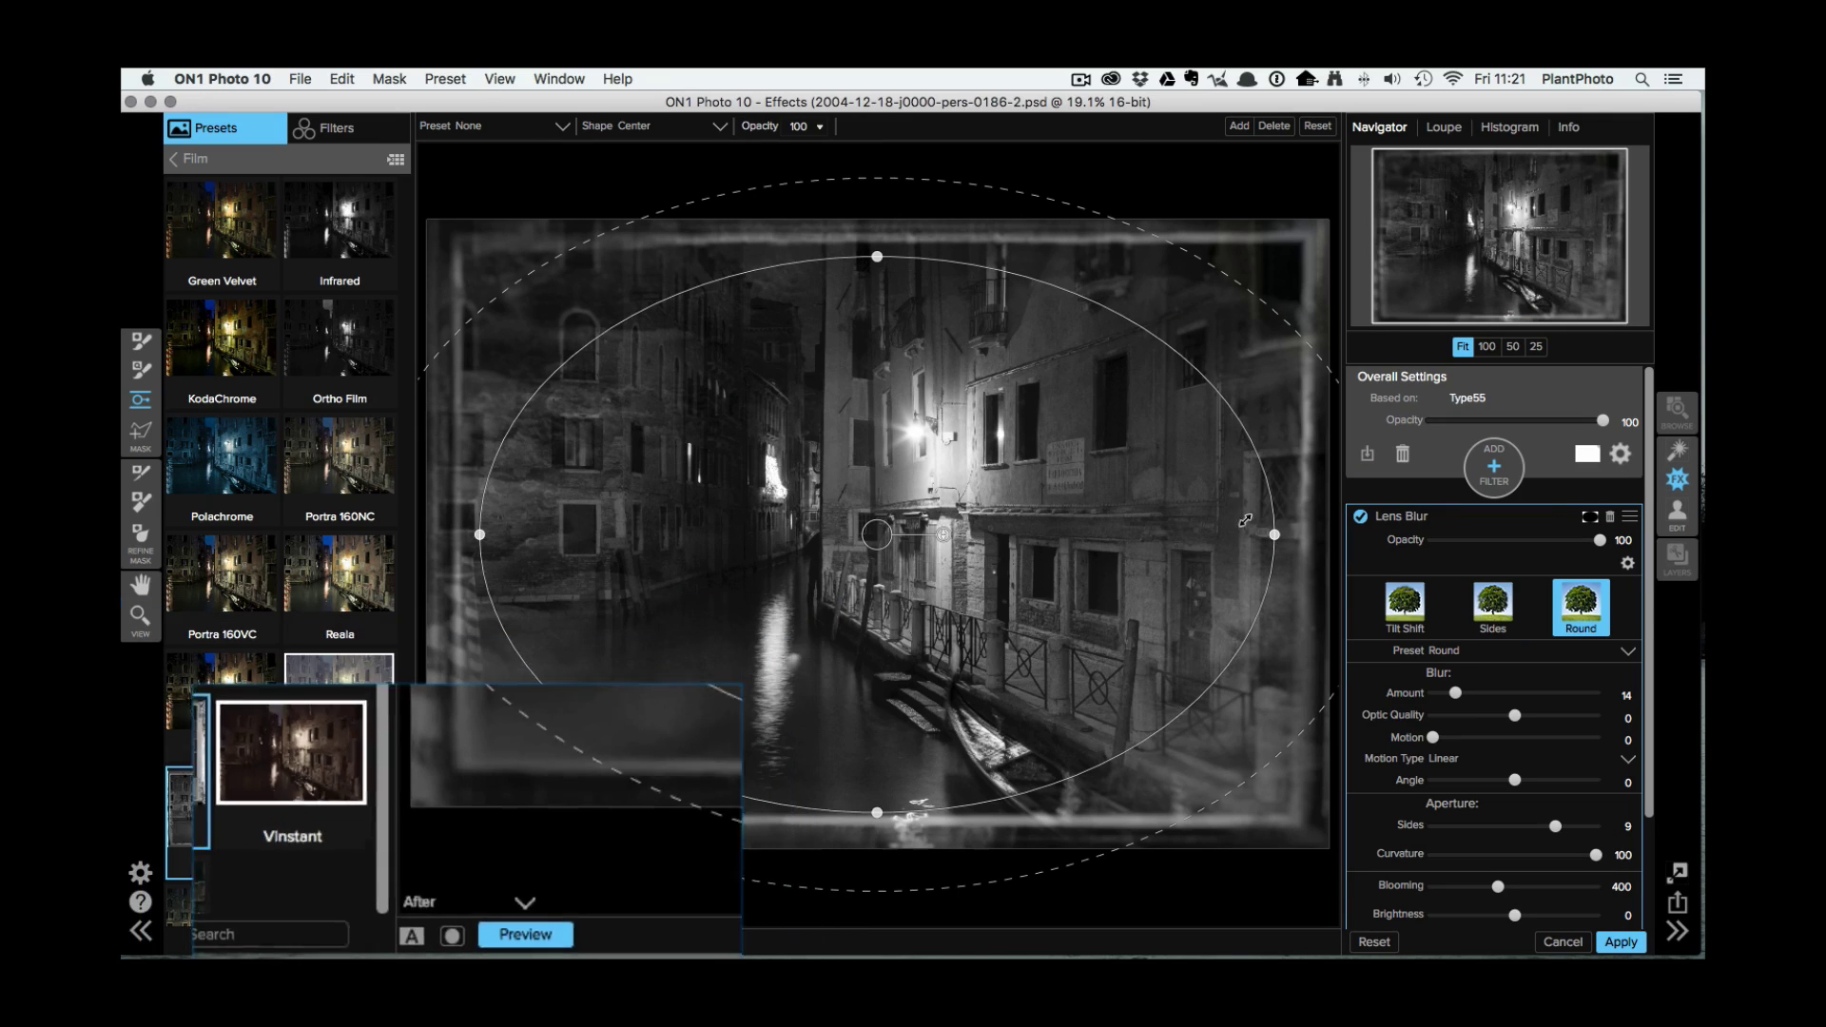
drag(1269, 511, 1196, 525)
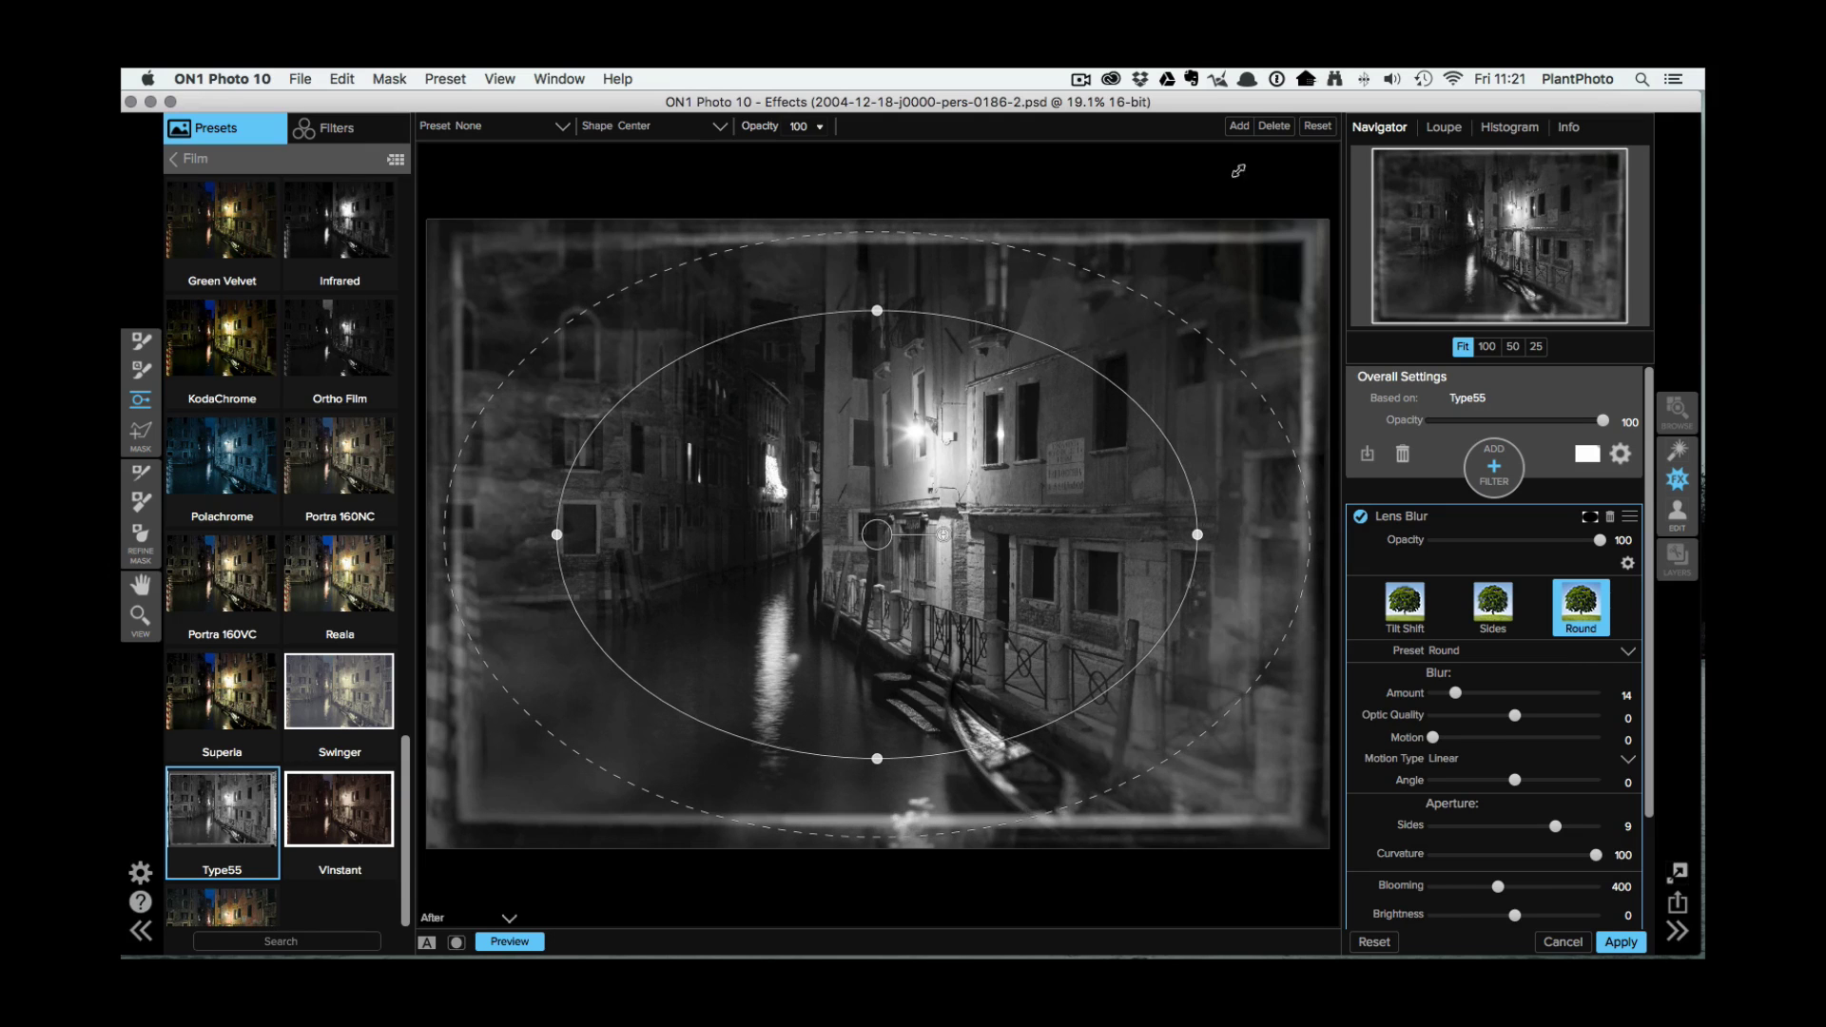
drag(1203, 341, 1268, 308)
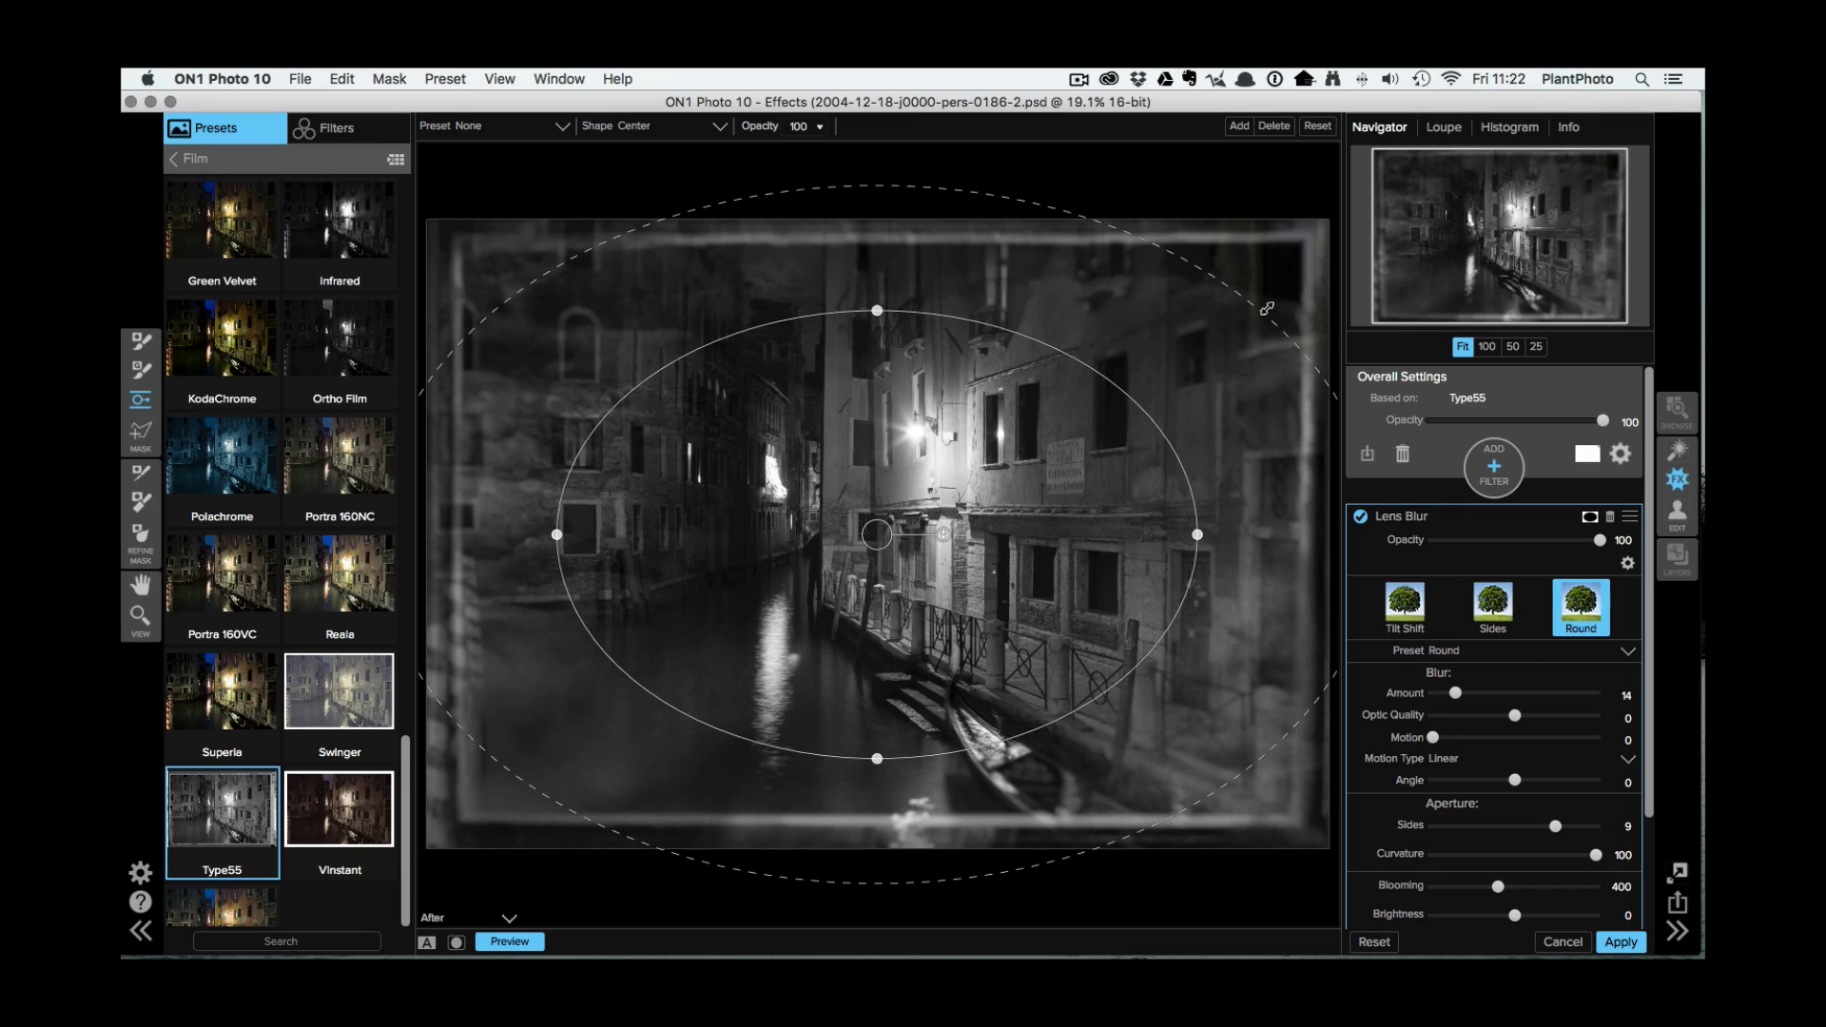
Set the Lens Blur to opacity 85, amount 3, optic quality 38, sides 7, curvature 58, blooming 273, brightness 3, contrast 16 and film grain 5
drag(1602, 543, 1577, 547)
drag(1455, 693, 1547, 723)
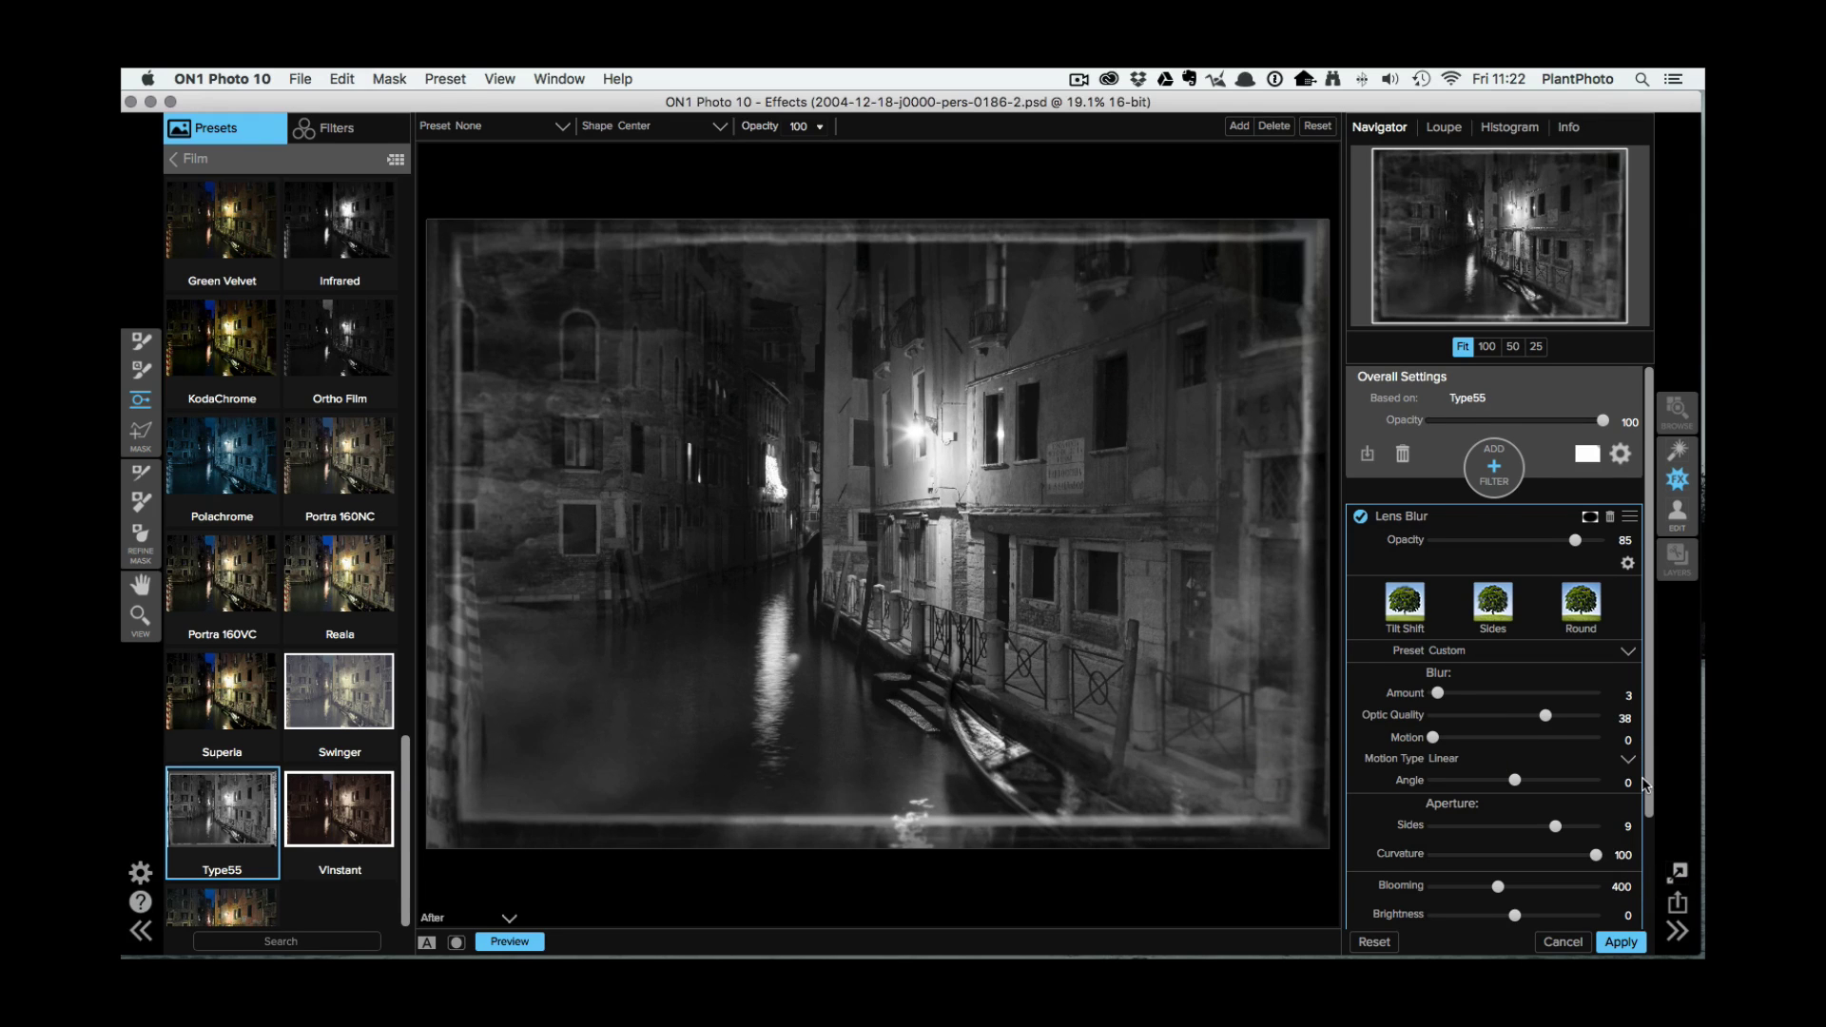
scroll(1643, 780, down, 5)
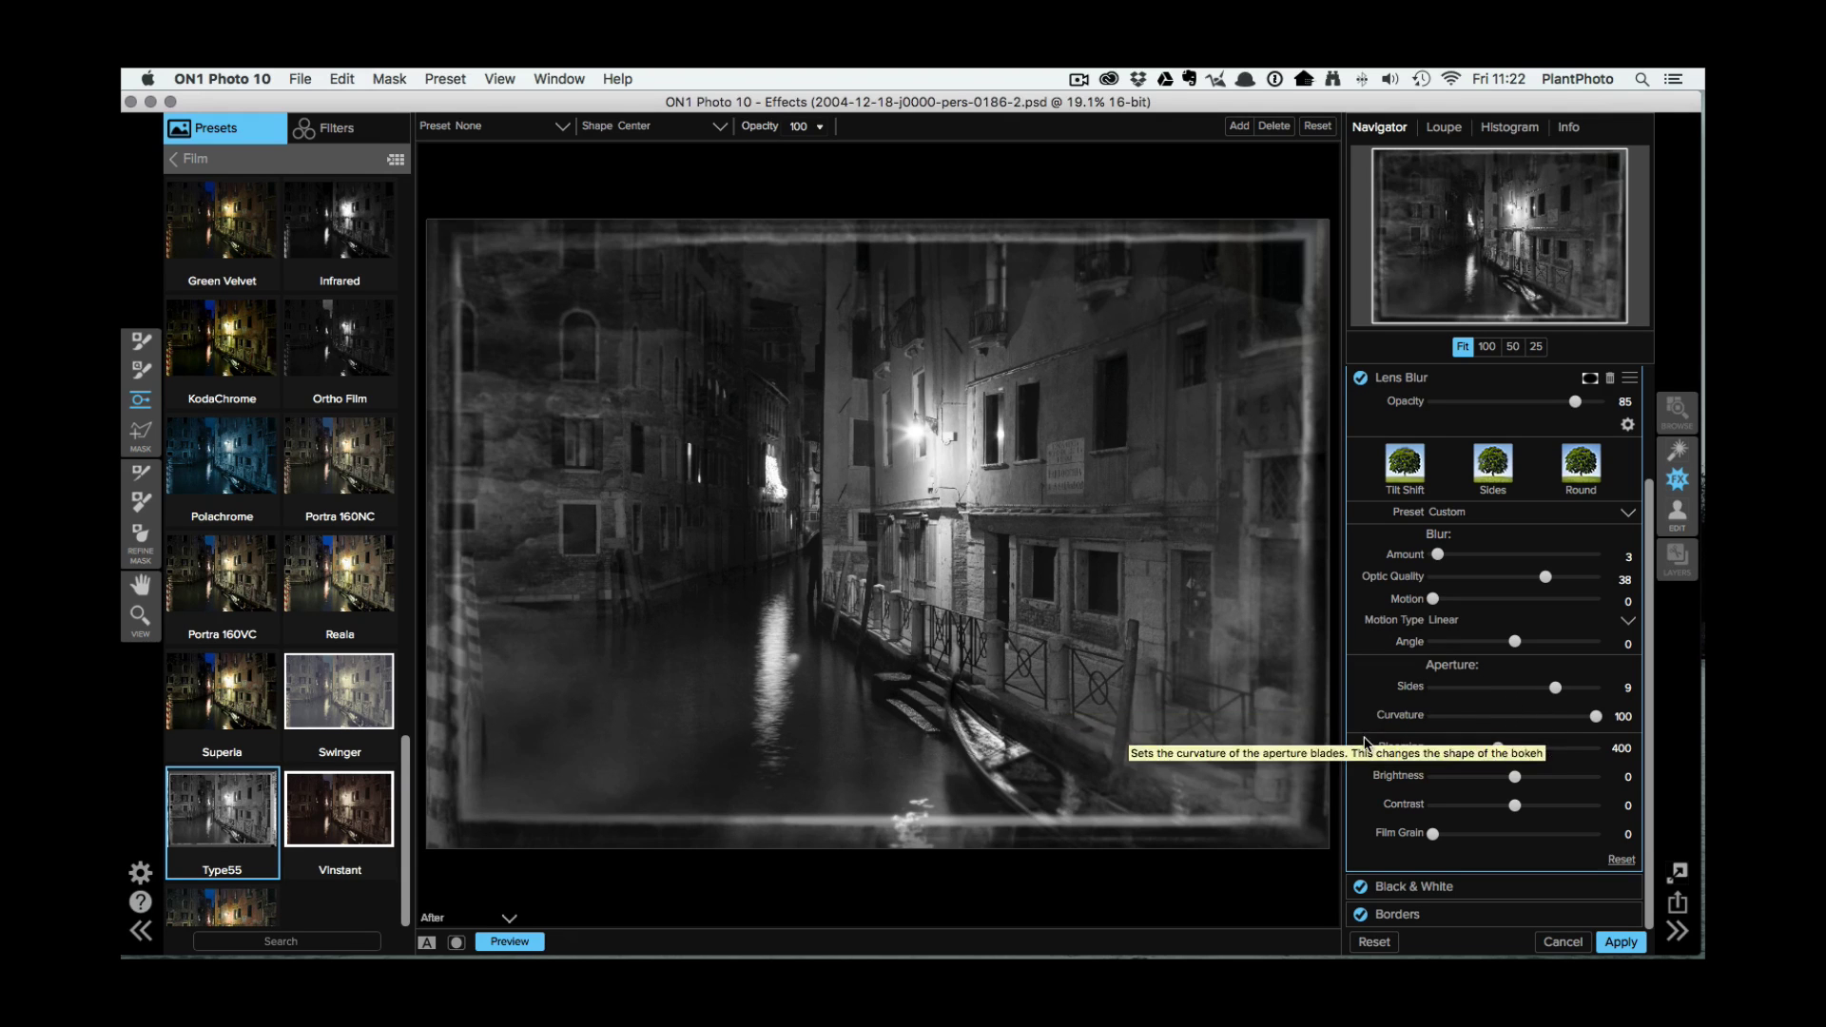
drag(1553, 689, 1442, 834)
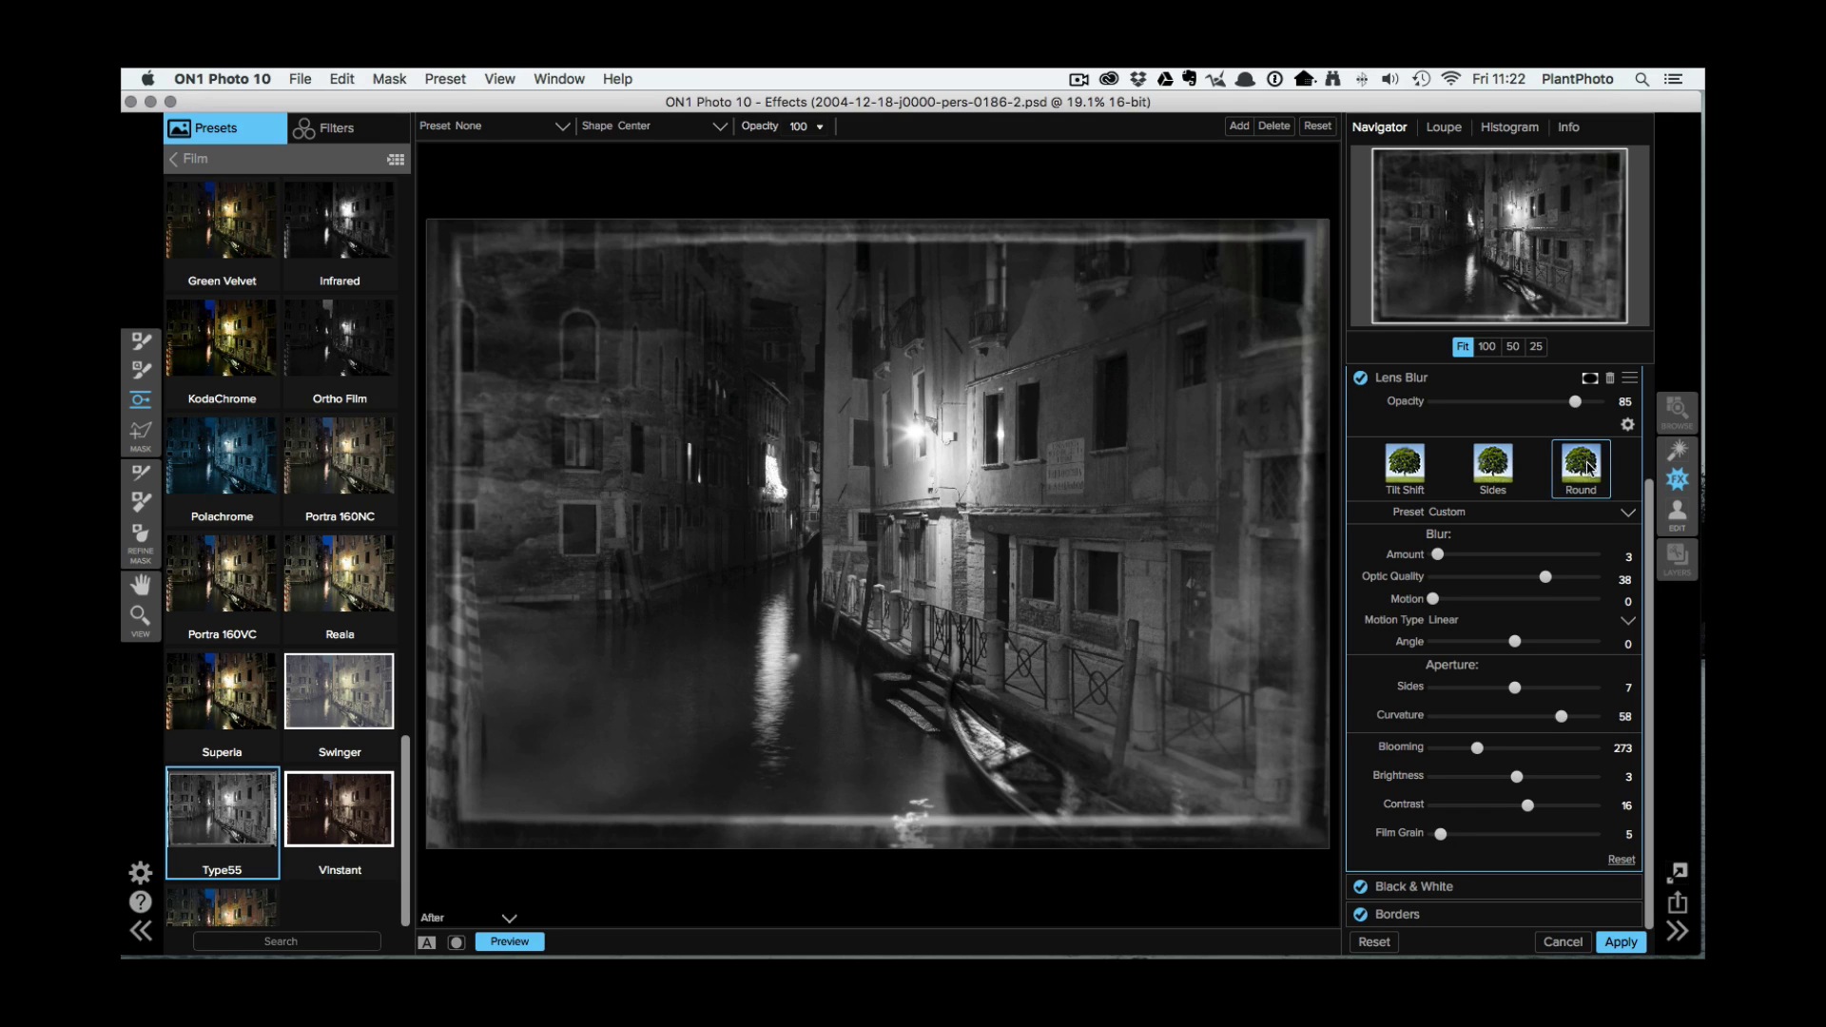
Collapse the Lens Blur settings and move the Borders filter above it to the head of the filter stack
click(1528, 383)
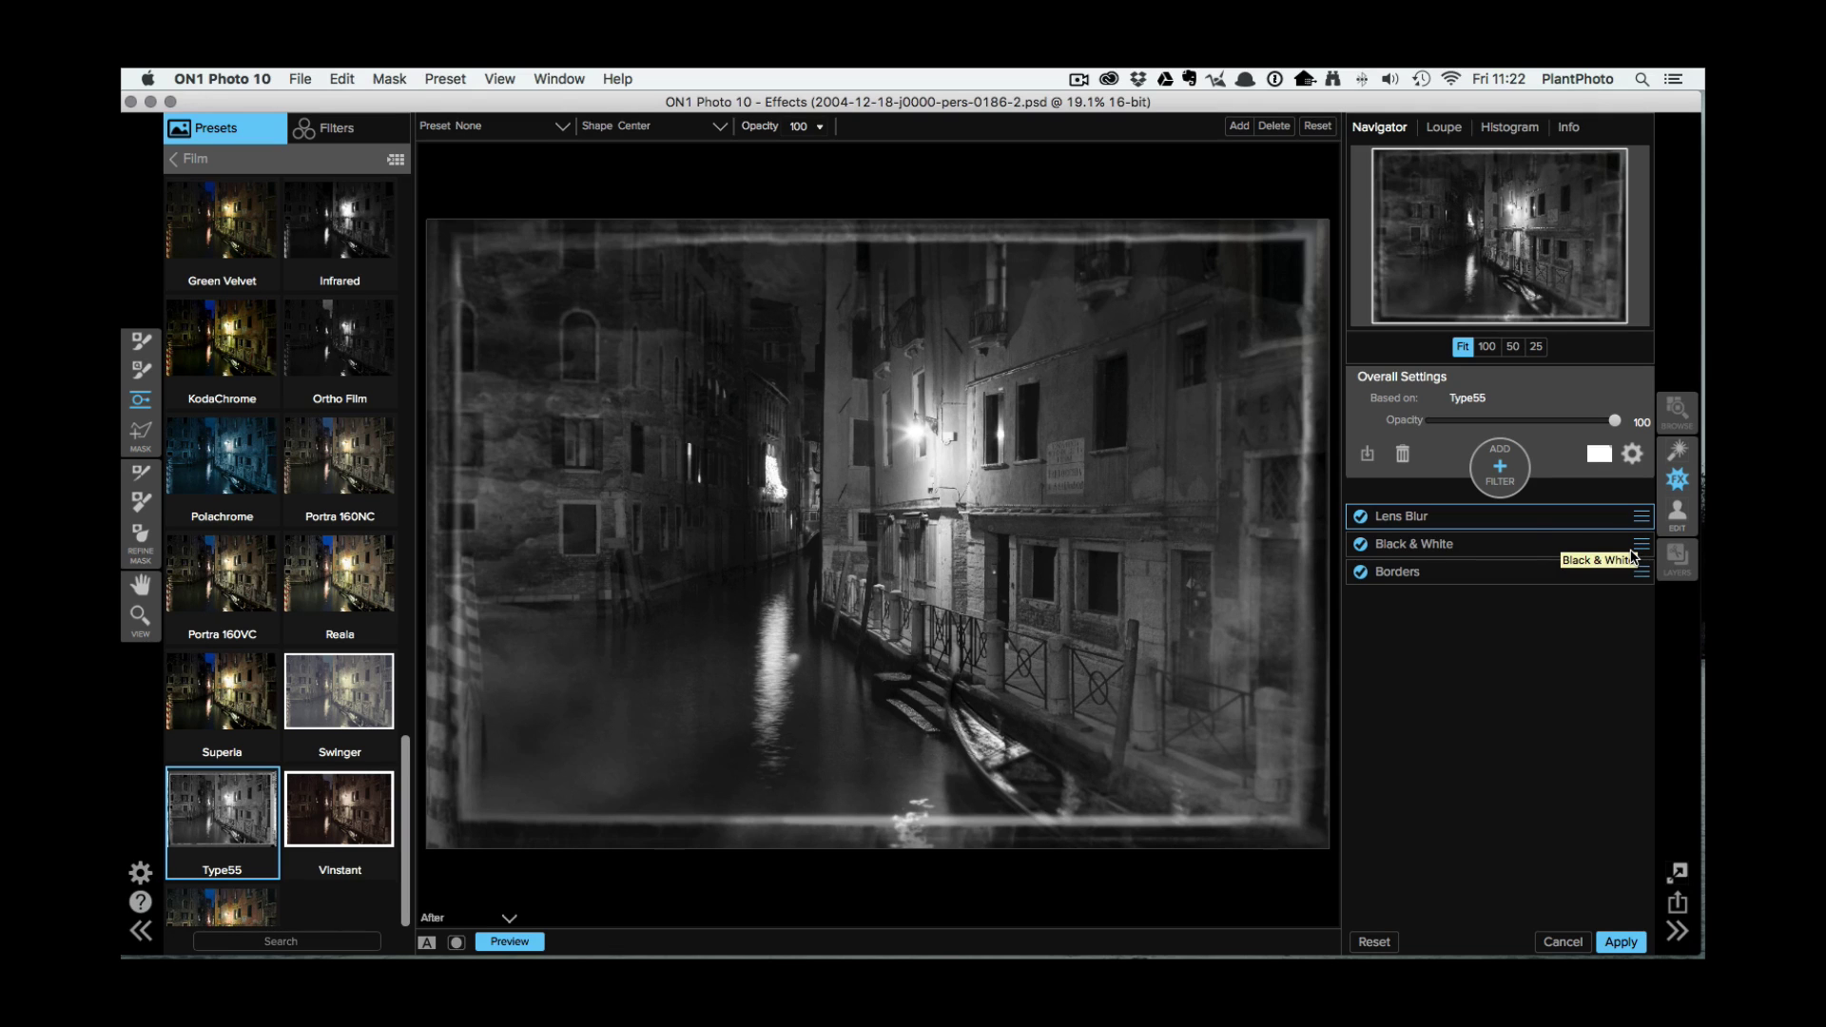
drag(1642, 572, 1625, 522)
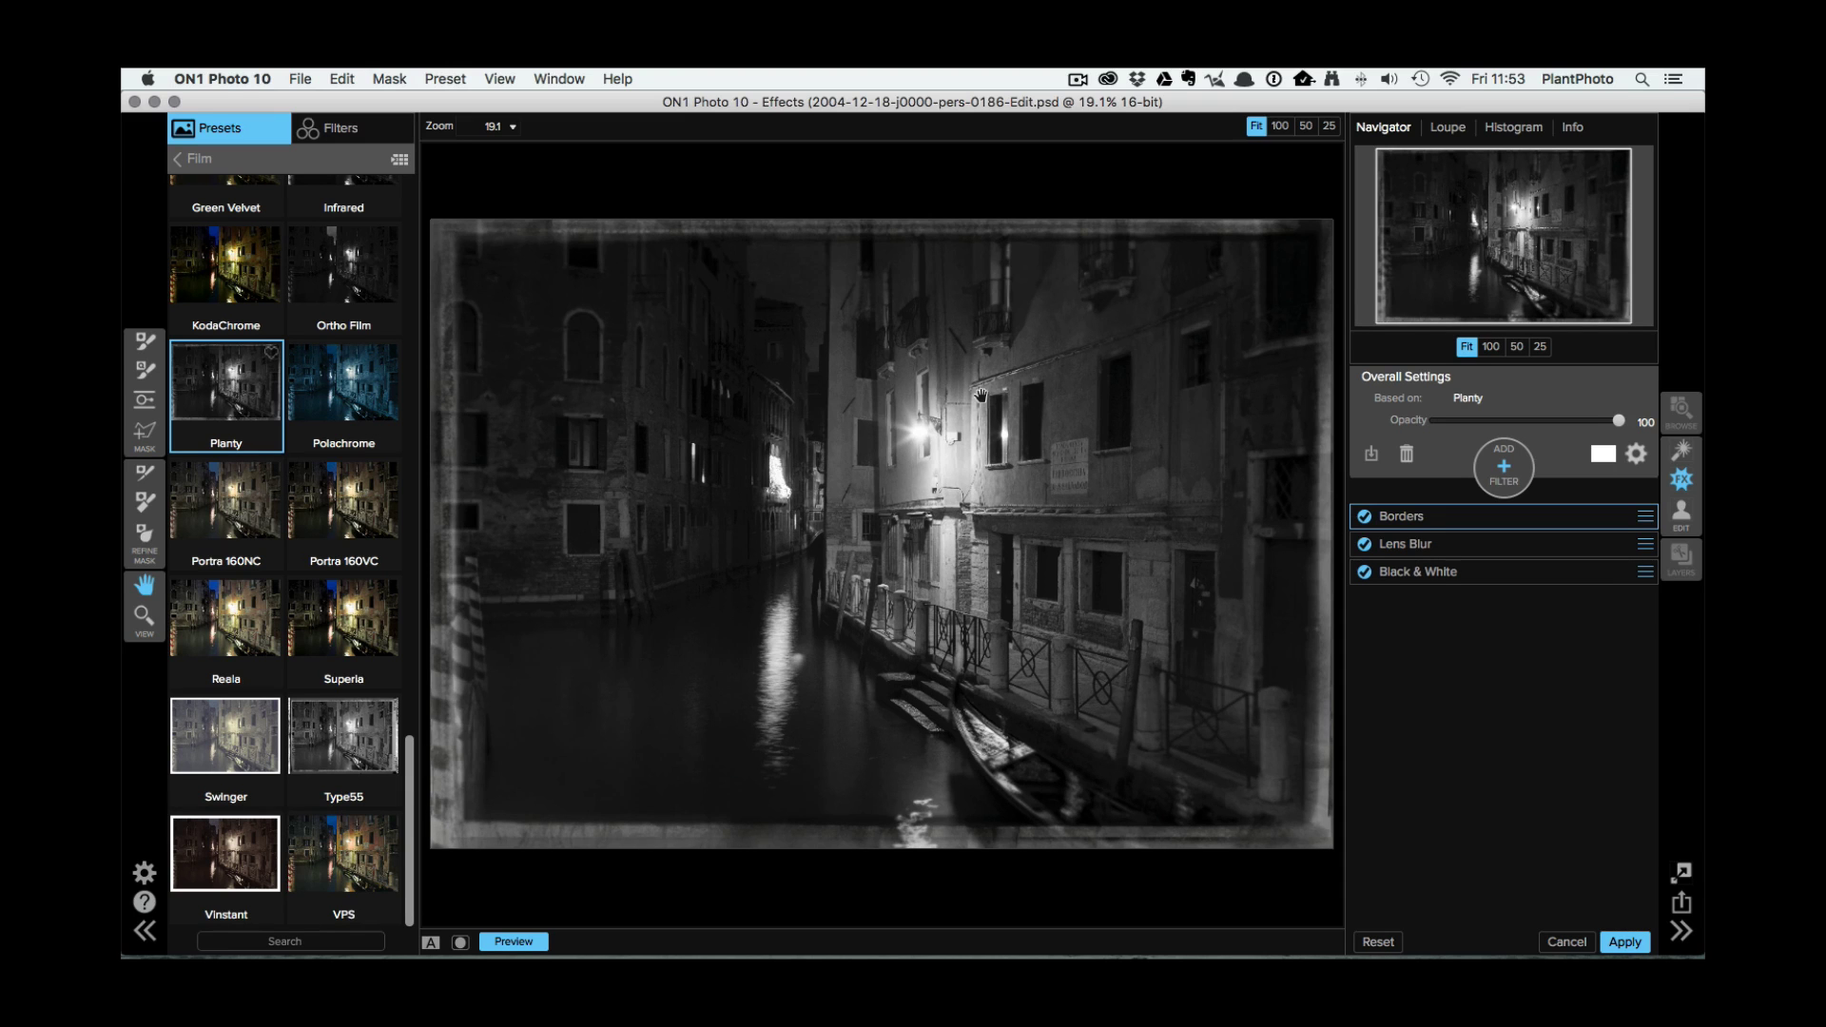
Open the application's Plug-ins preferences to review how Photoshop files and Lightroom exports are saved
click(223, 78)
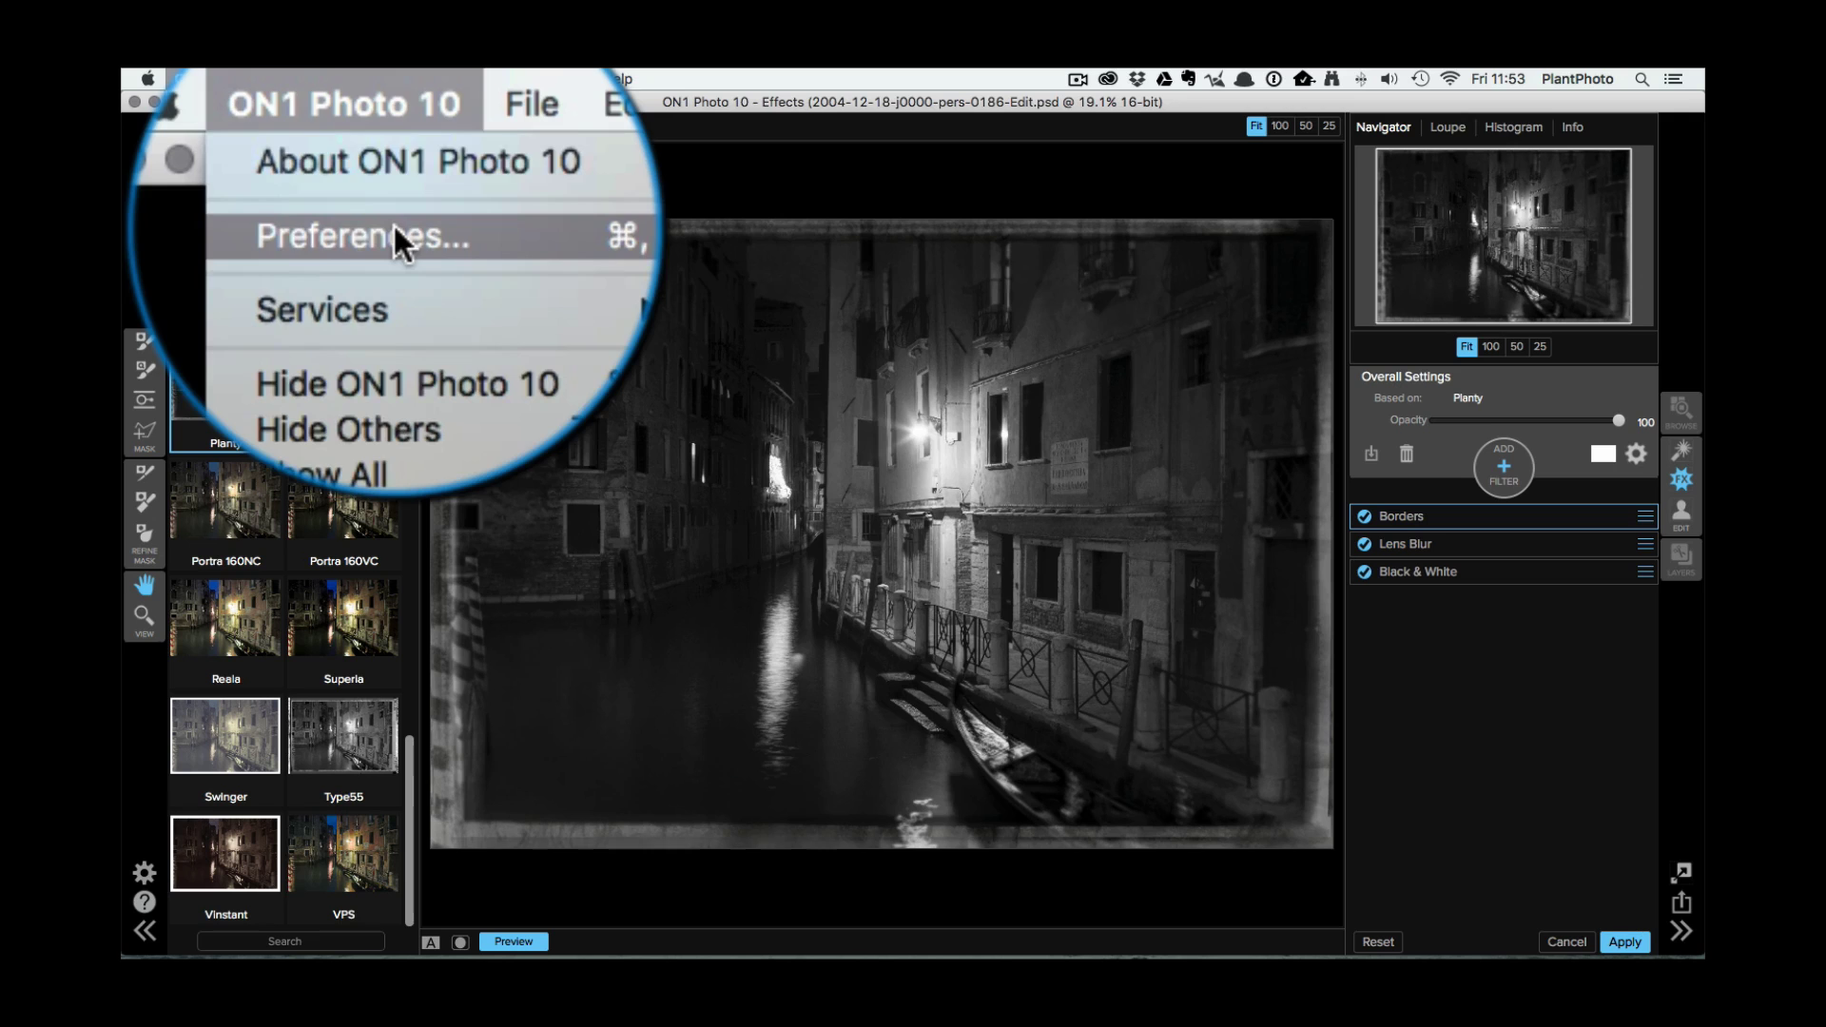
click(243, 130)
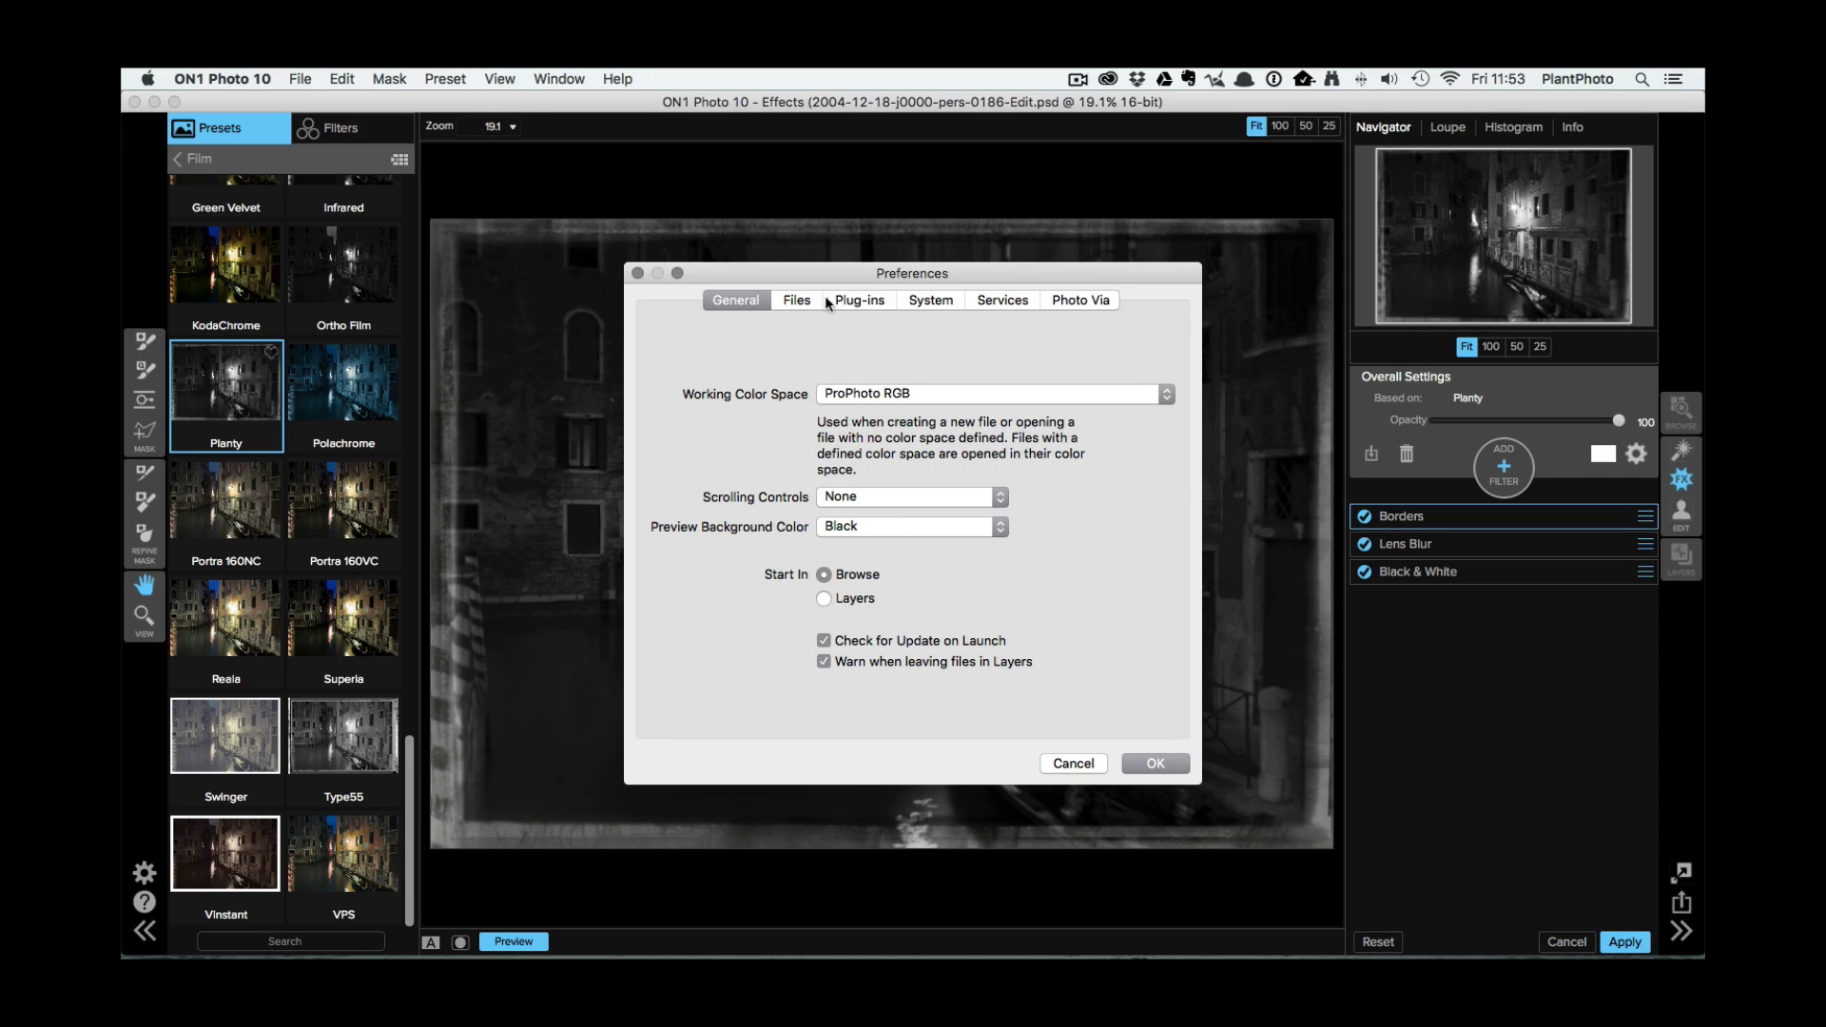
click(829, 298)
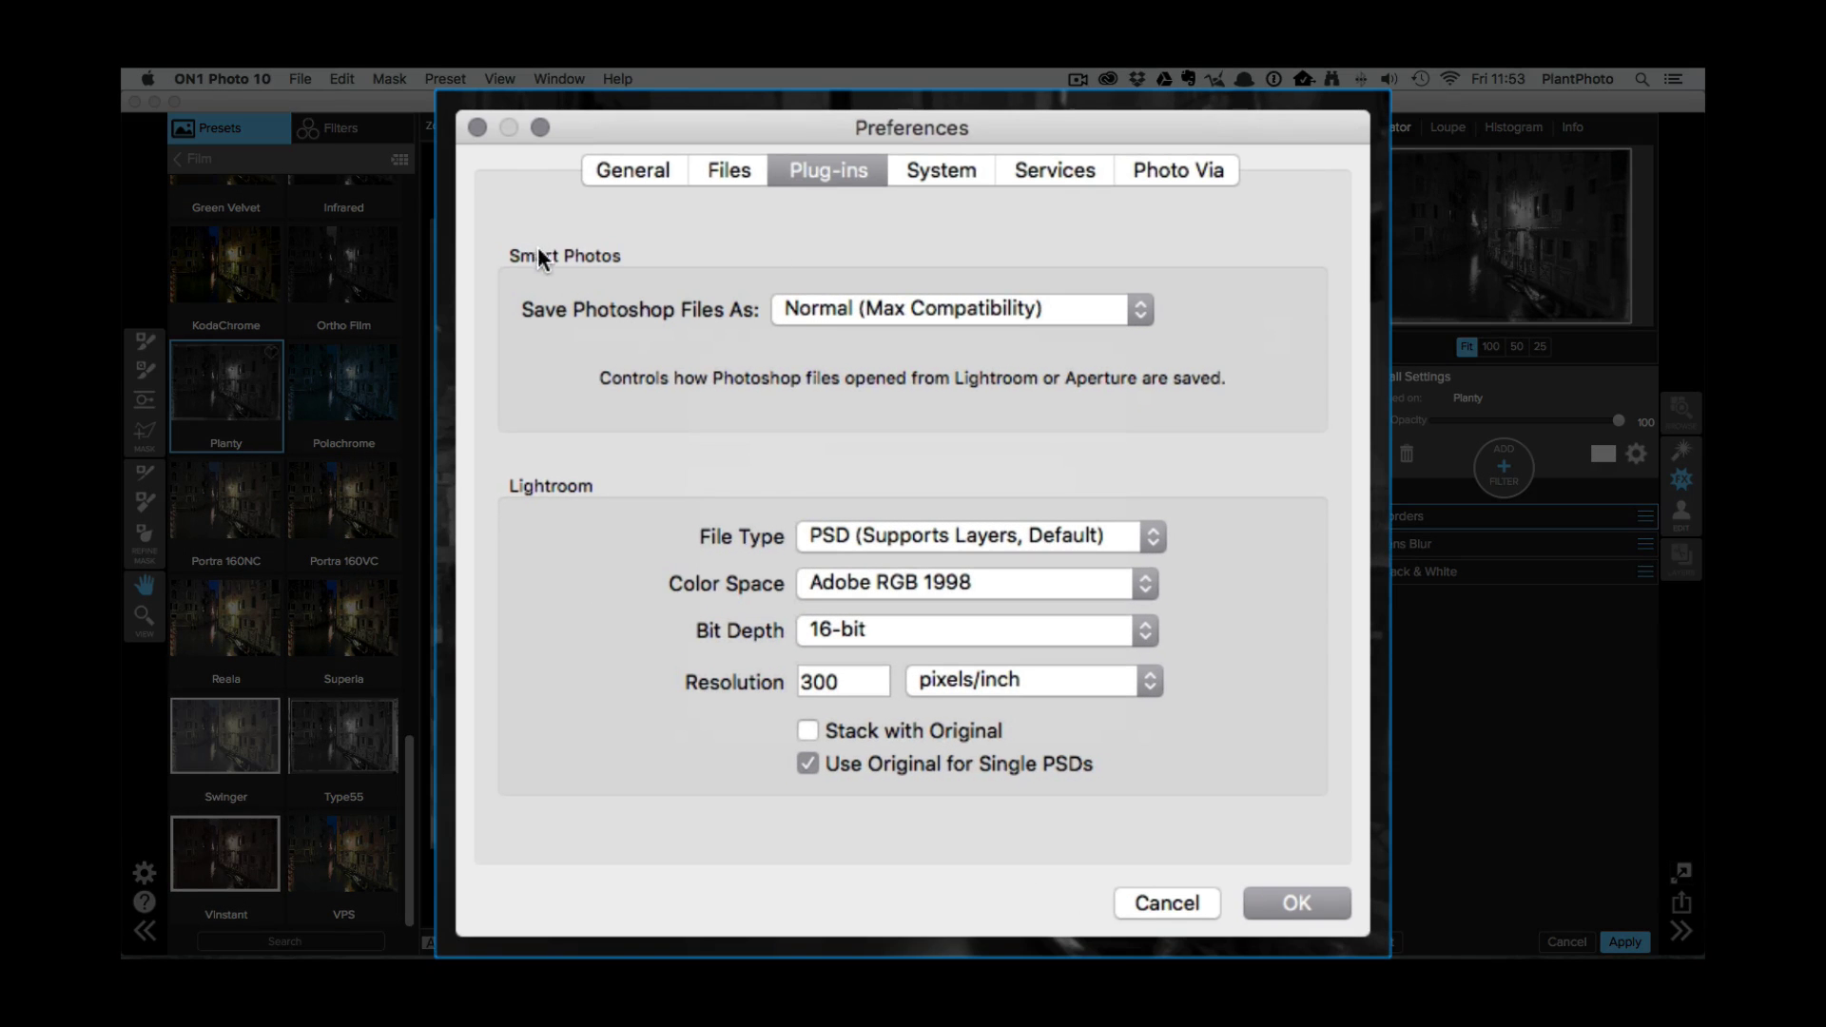
Try Smart Photo (Re-editable) for saving Photoshop files, restore Normal (Max Compatibility) and accept the preferences
click(785, 309)
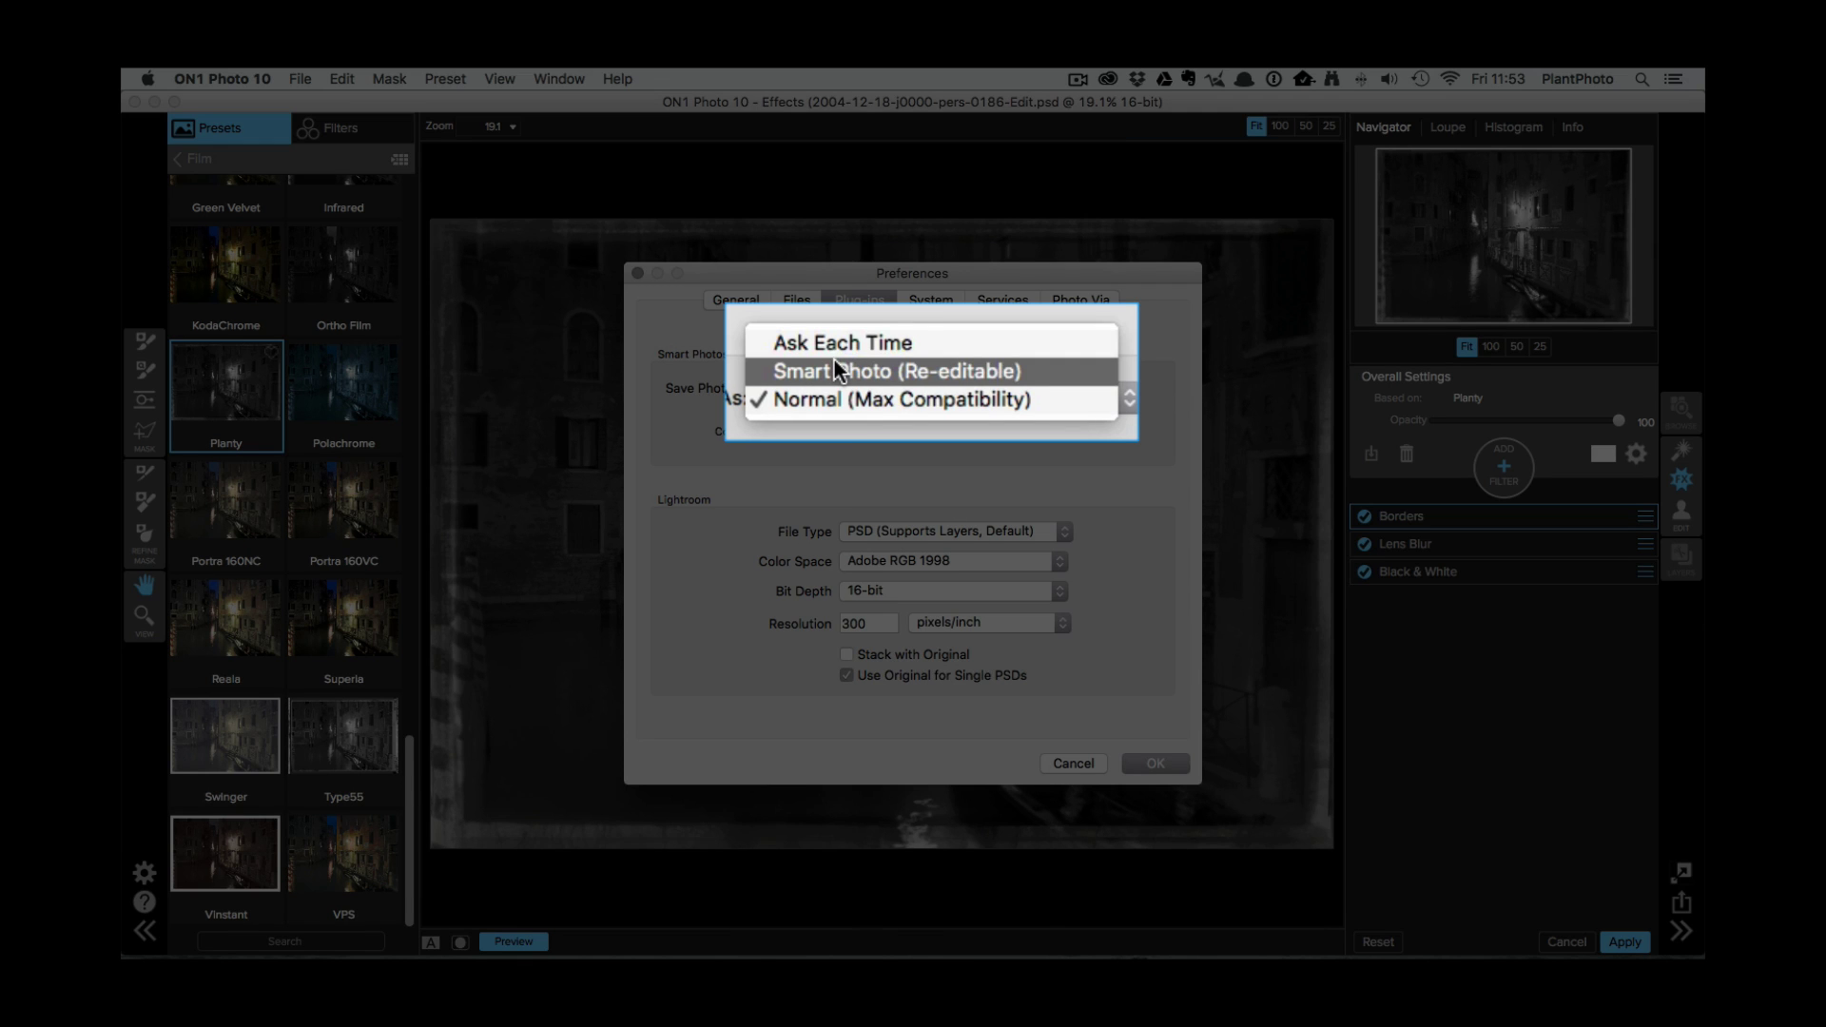
click(838, 367)
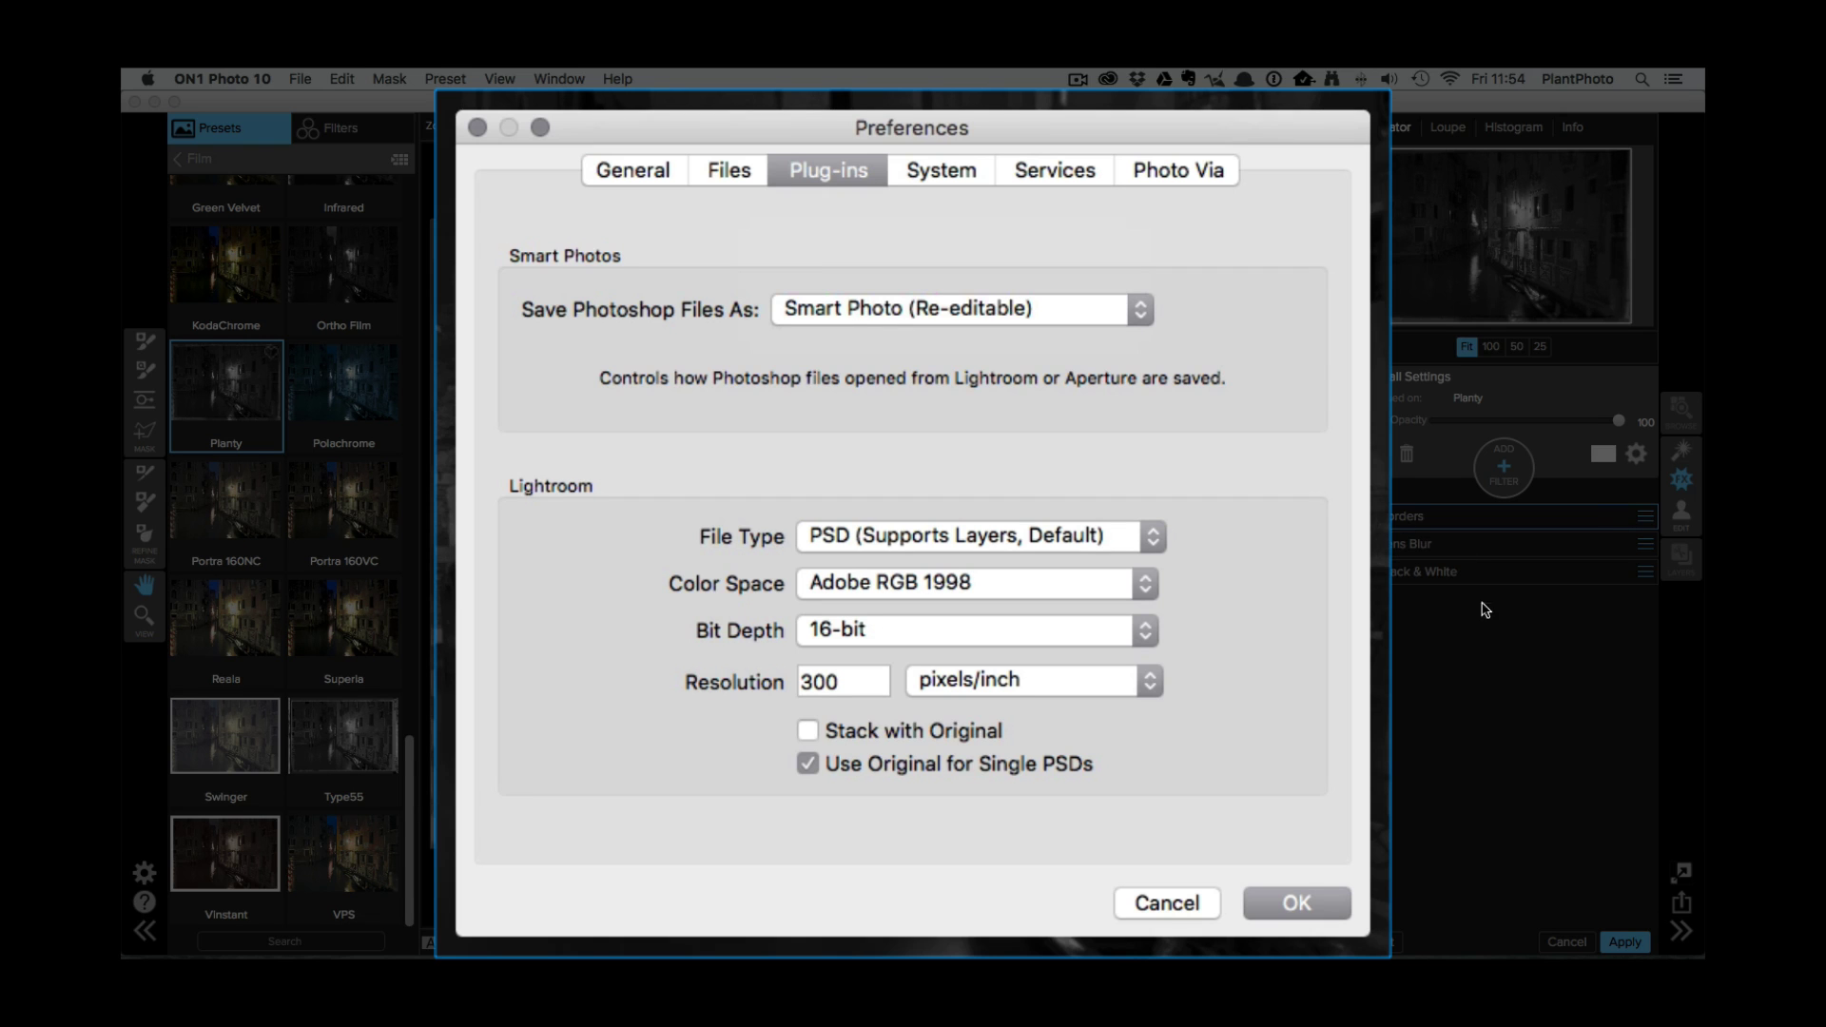
click(887, 310)
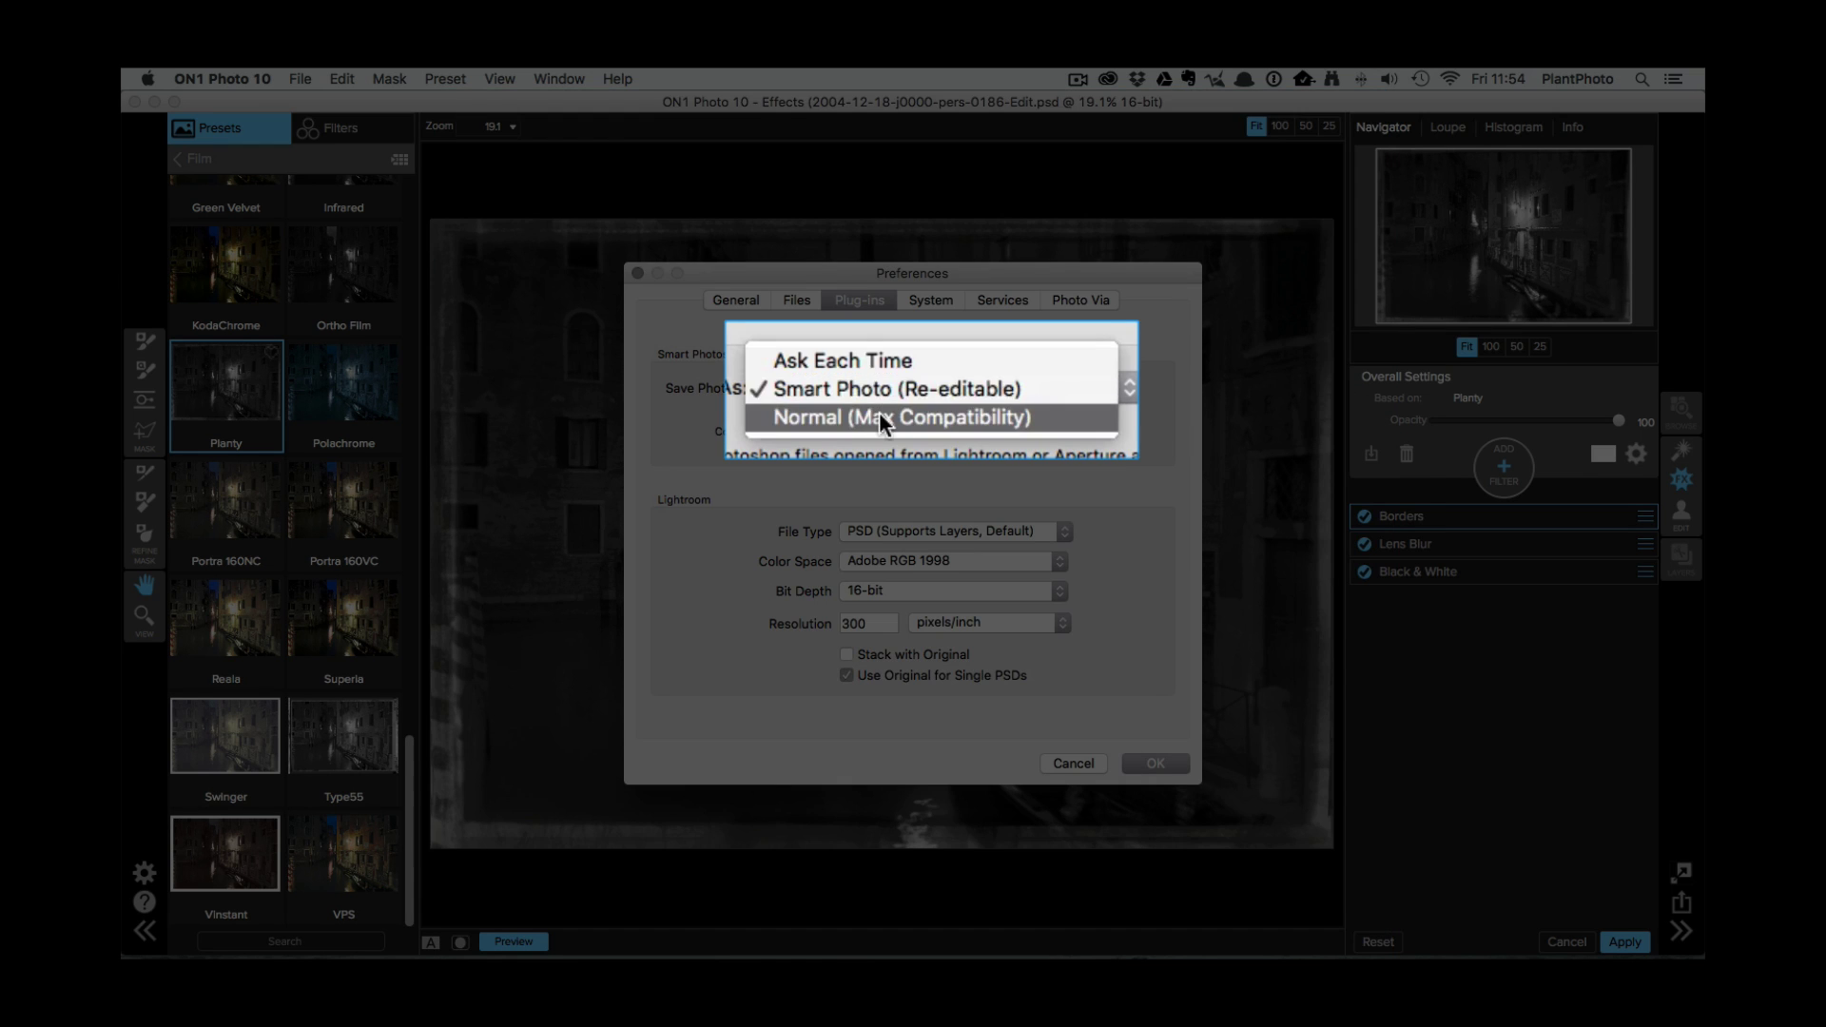
click(880, 416)
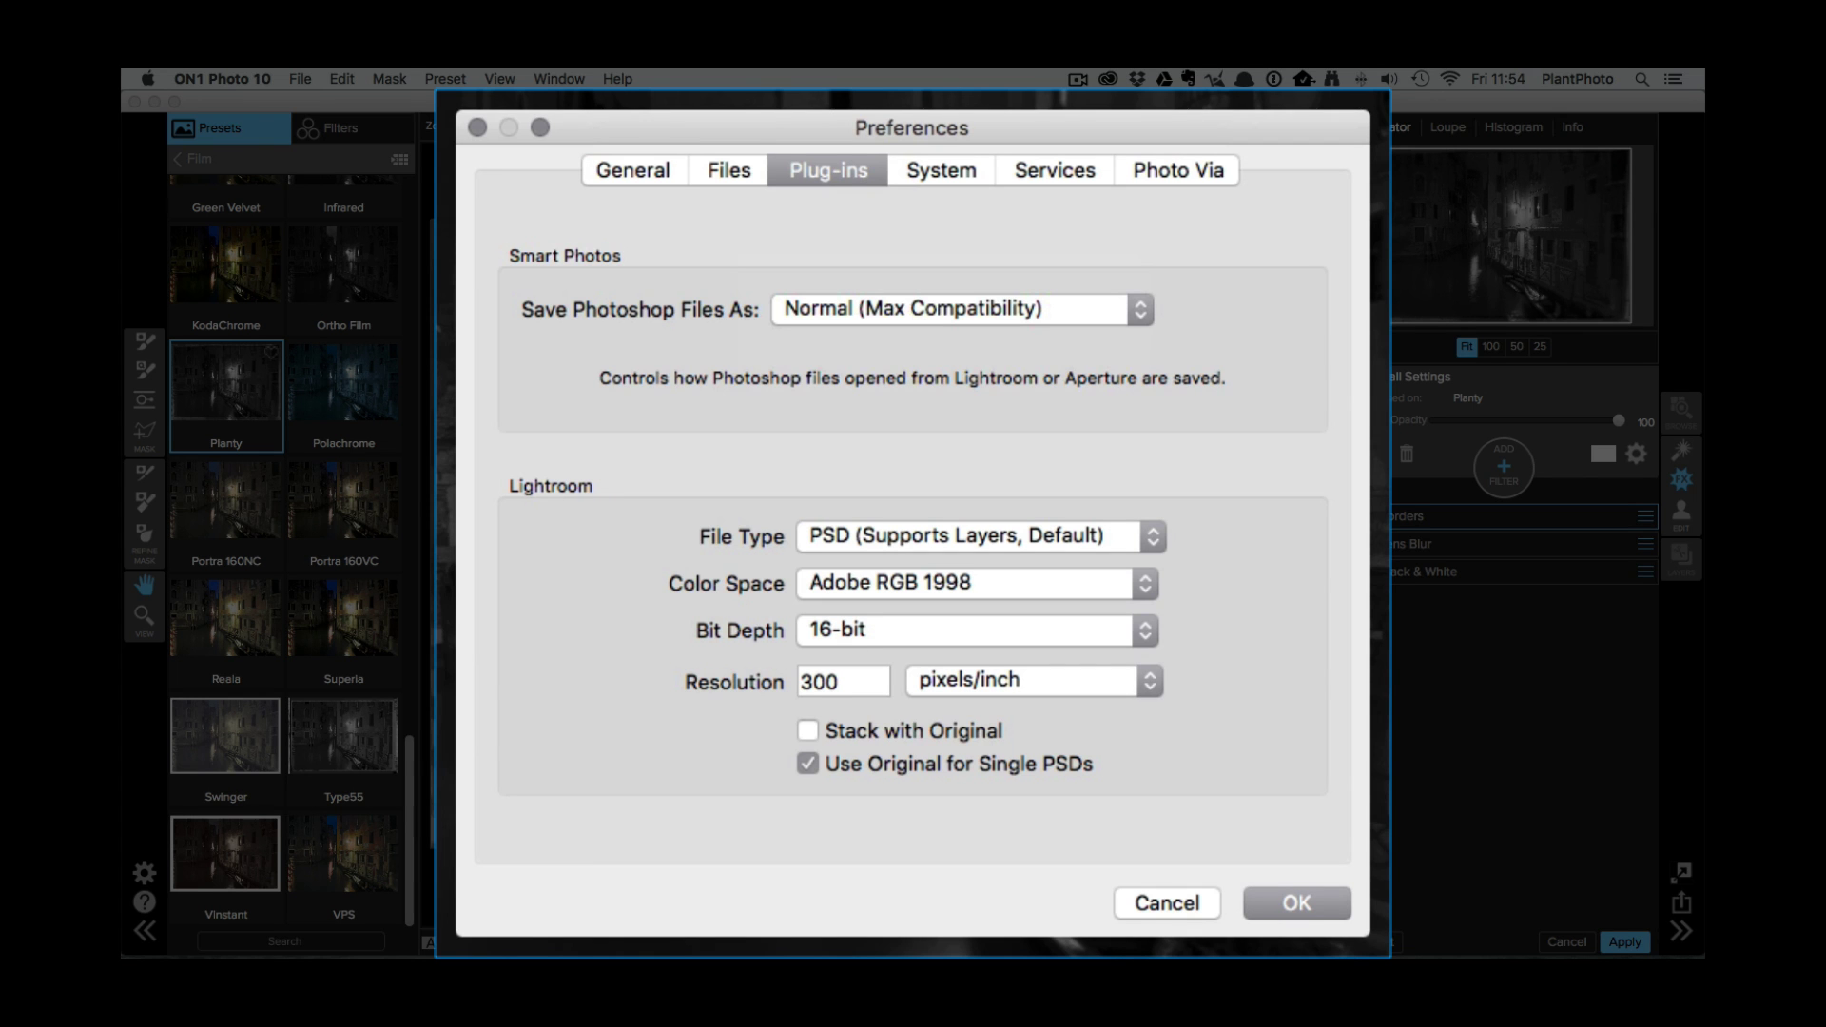
click(1297, 902)
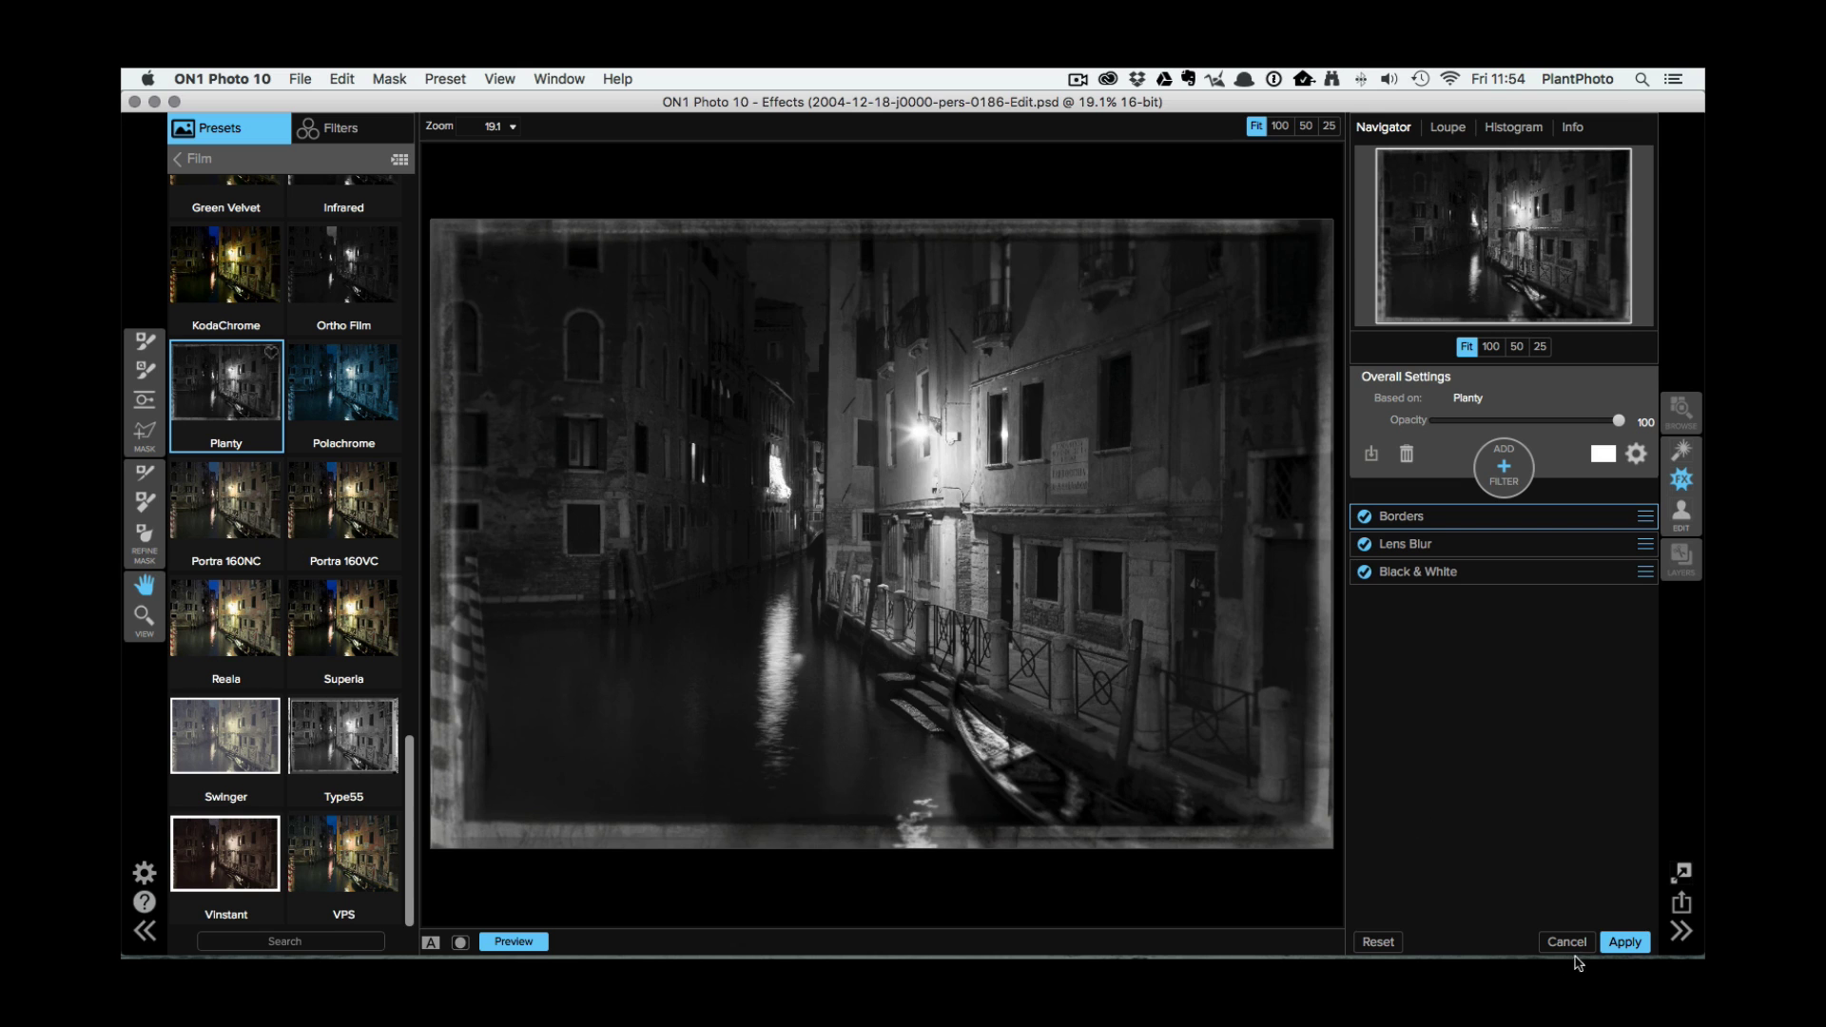
Apply the effects and open the original of the resulting PSD from Lightroom in Adobe Photoshop CC 2015, using the embedded profile
click(1627, 941)
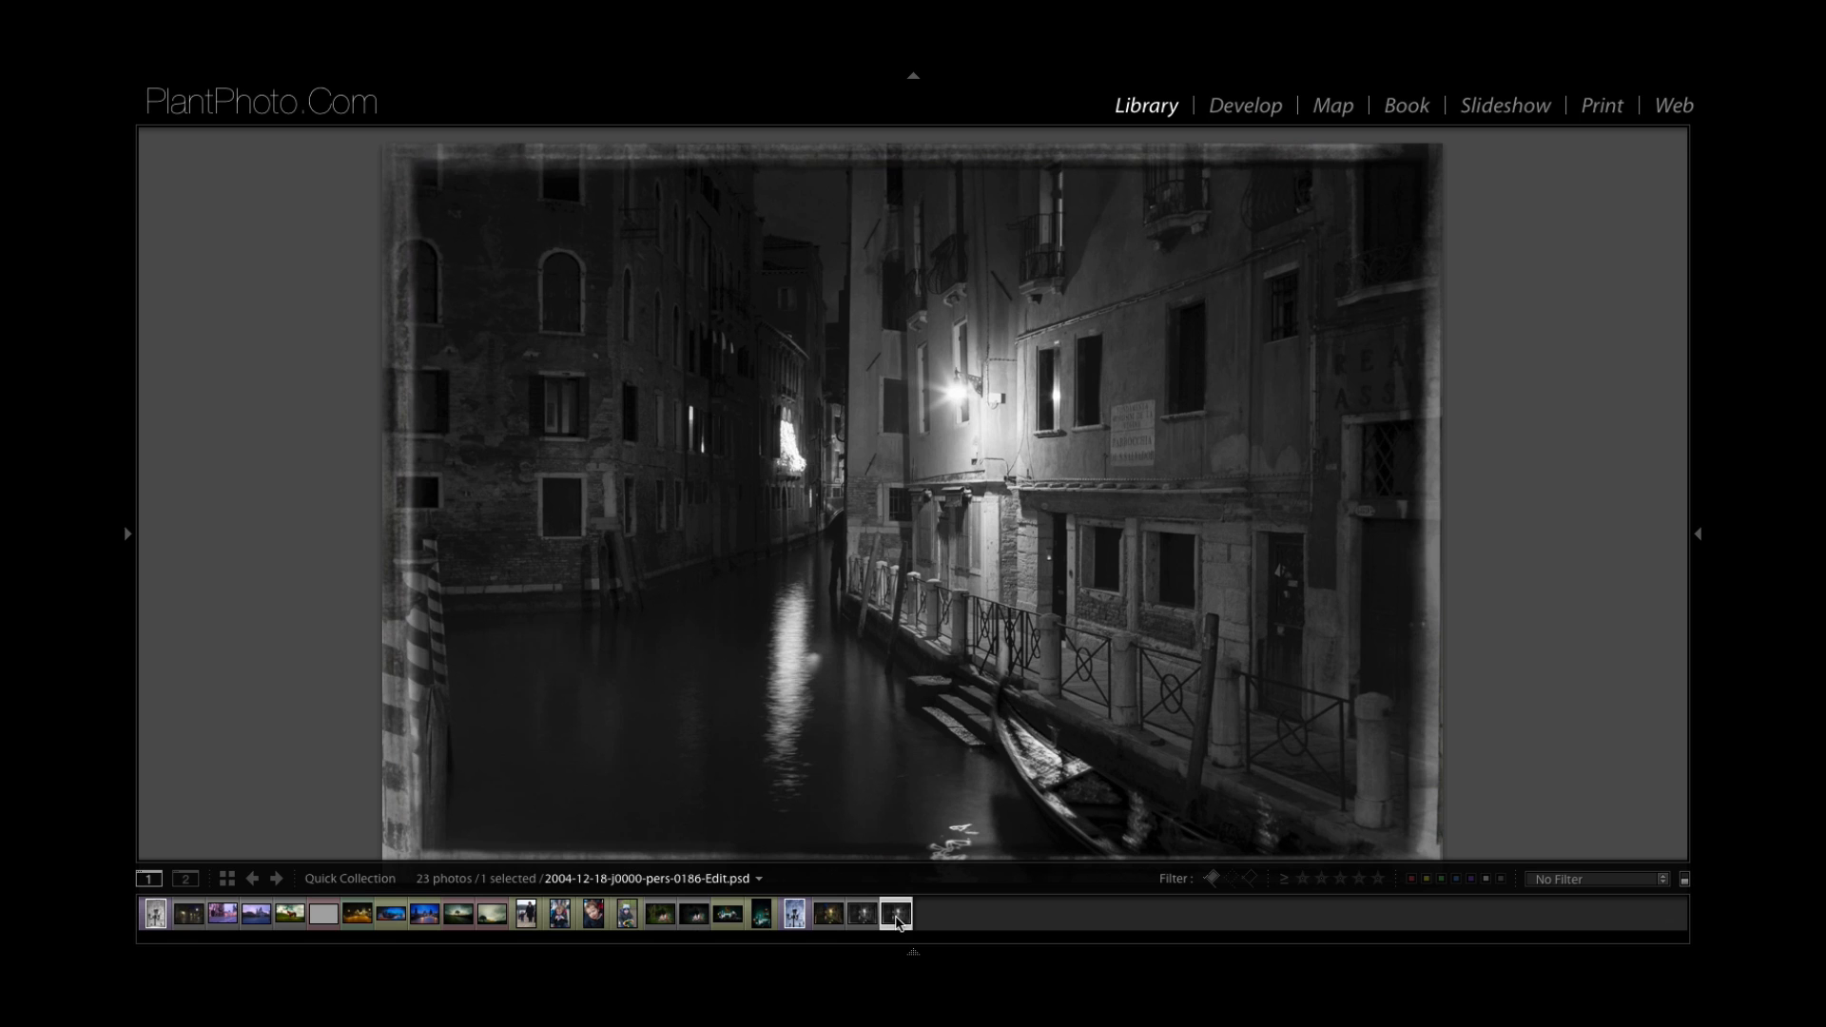
right_click(897, 921)
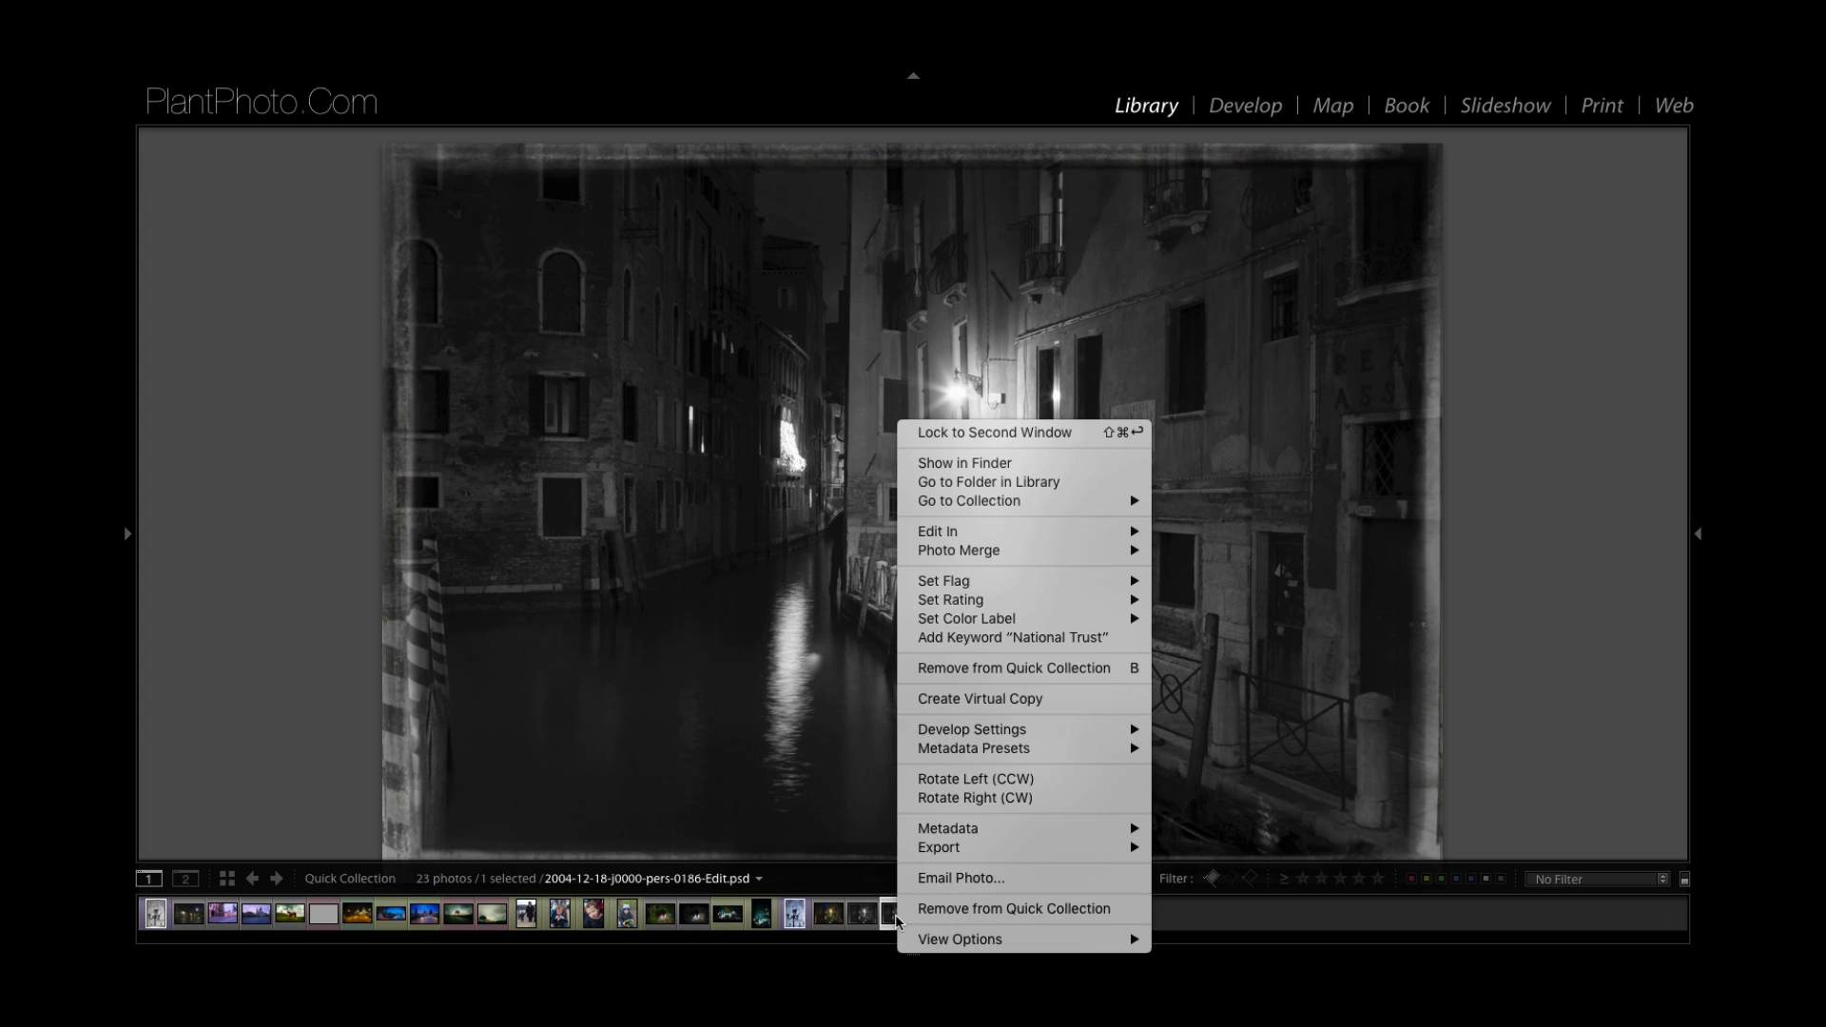
mouse_move(946, 542)
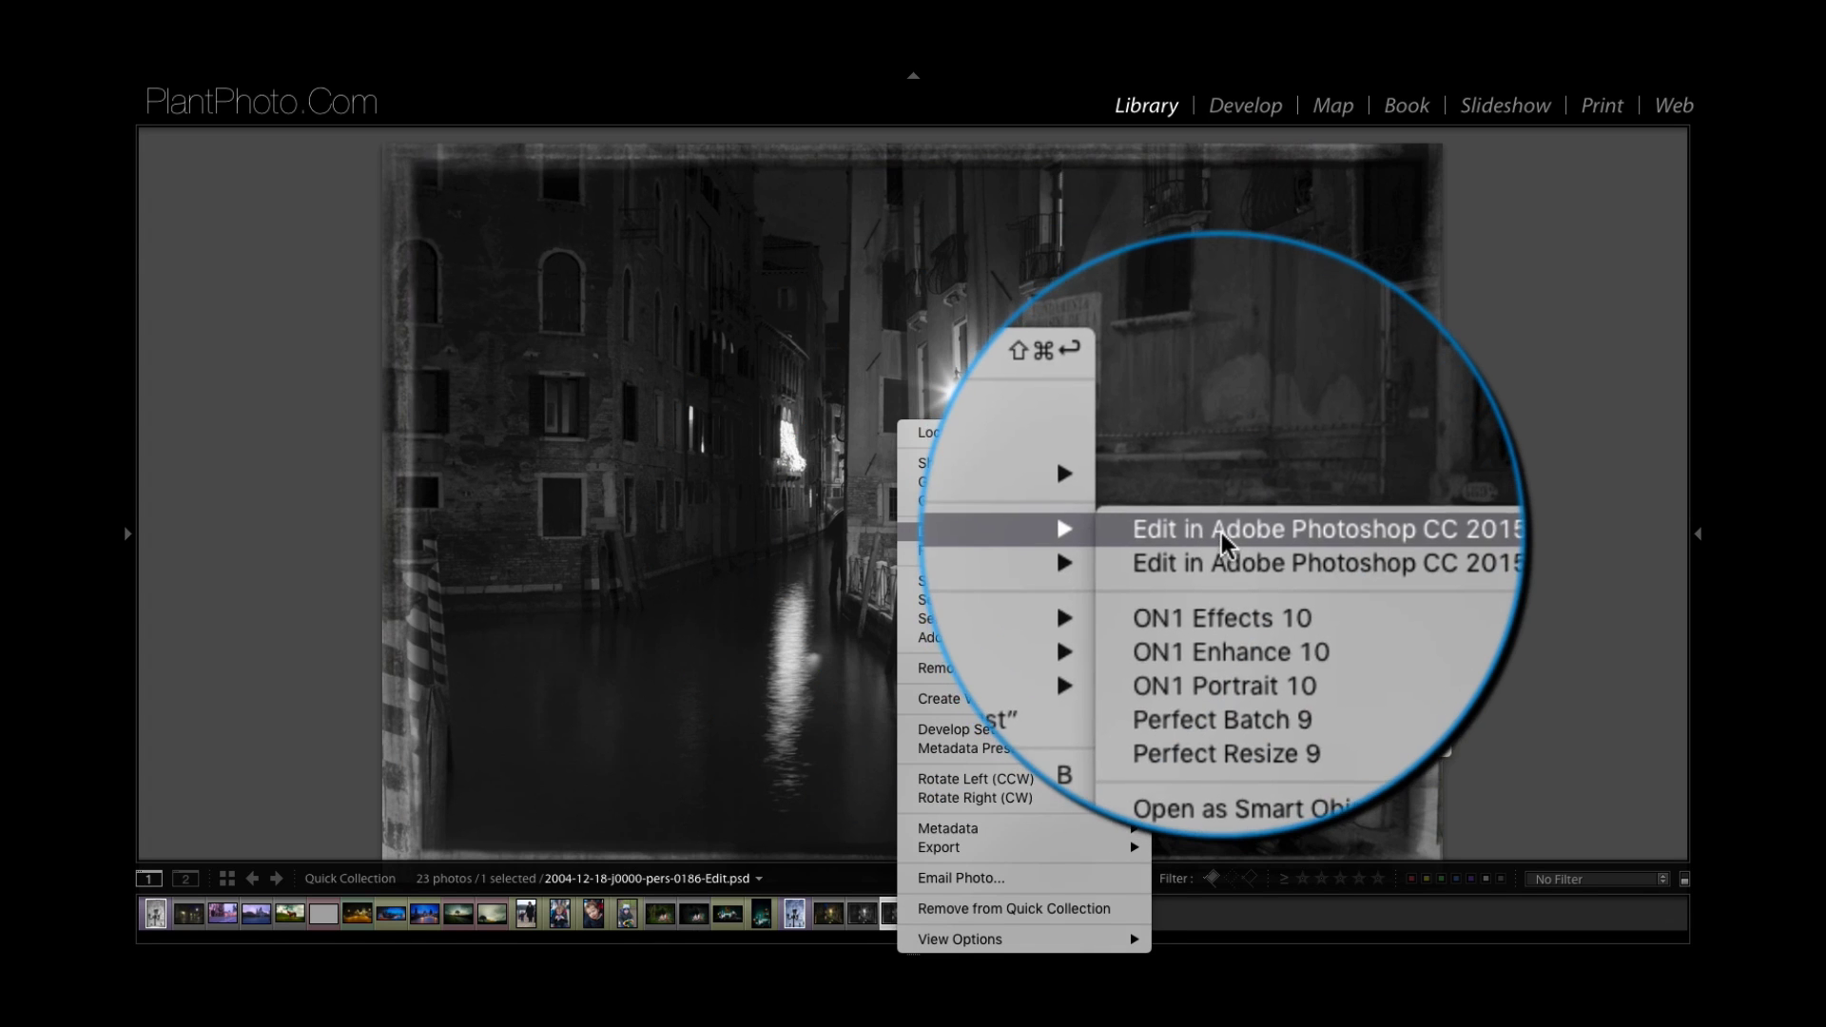
click(1224, 535)
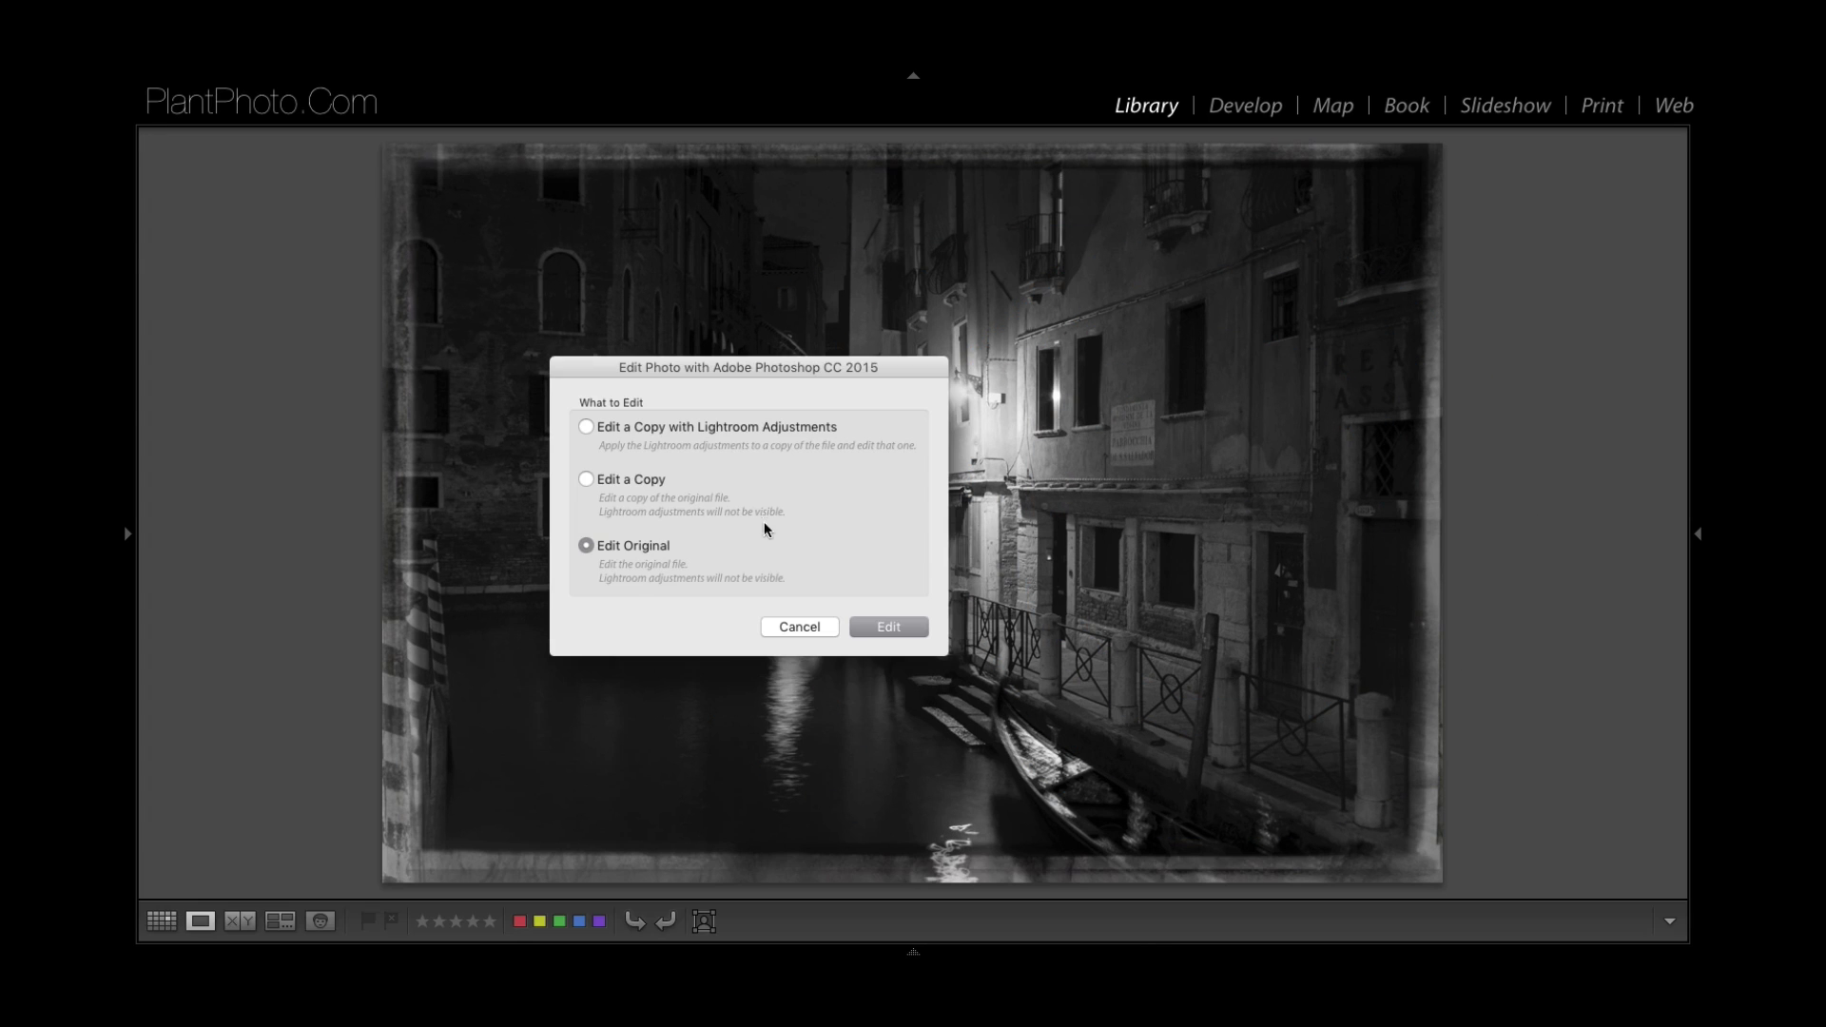
click(894, 629)
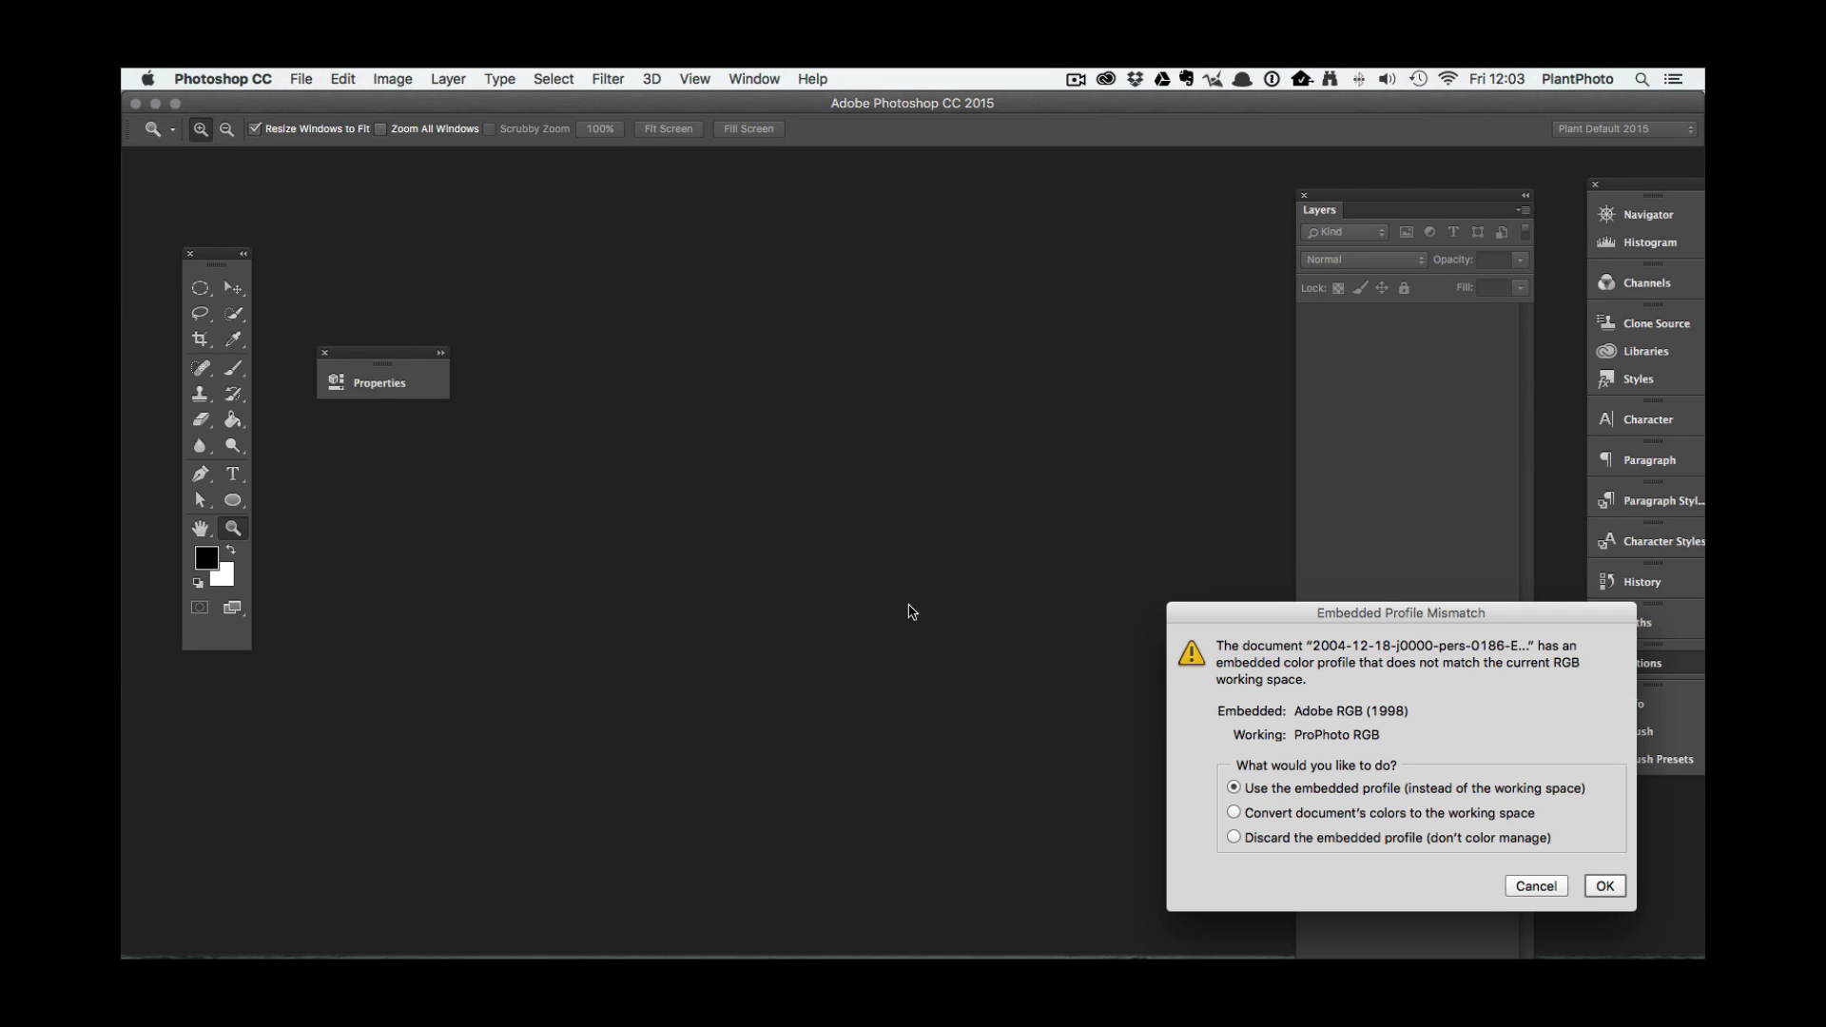
click(1606, 887)
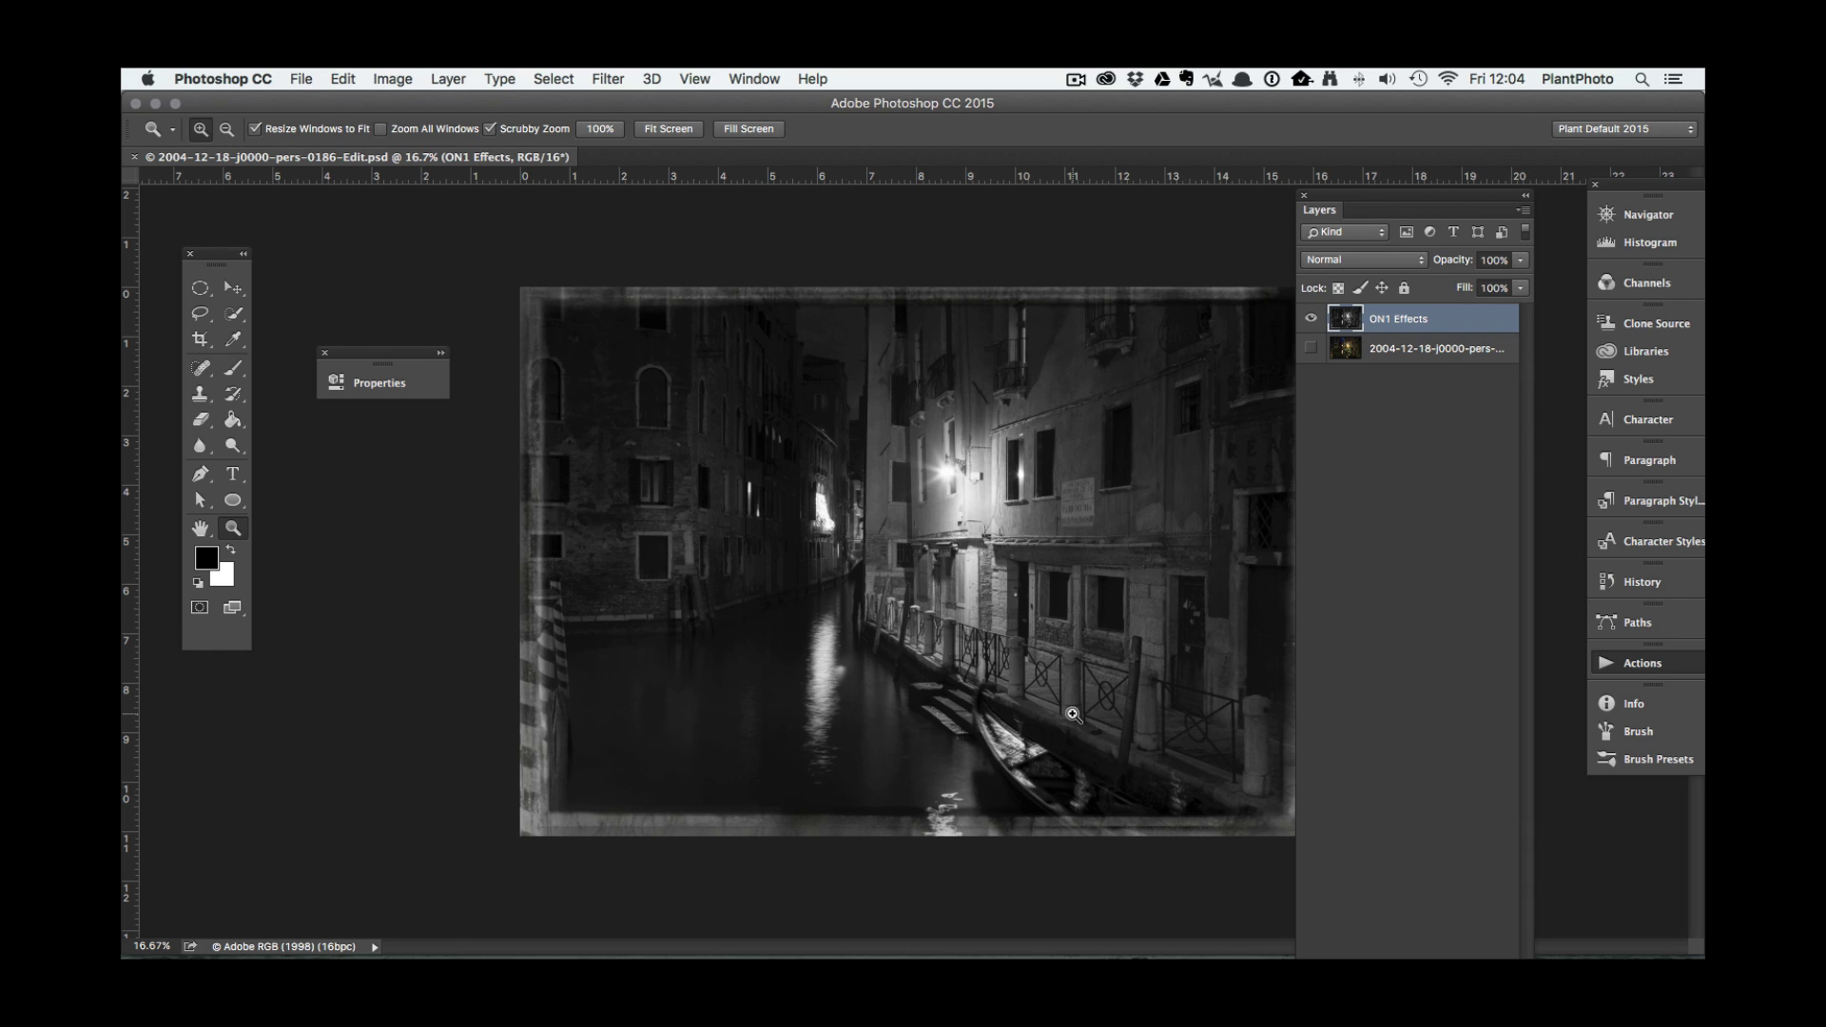
Show the original photo layer and switch the ON1 Effects layer off and on to compare the image before and after
click(1311, 347)
click(1311, 319)
click(1312, 319)
click(1311, 319)
click(1312, 319)
click(1311, 320)
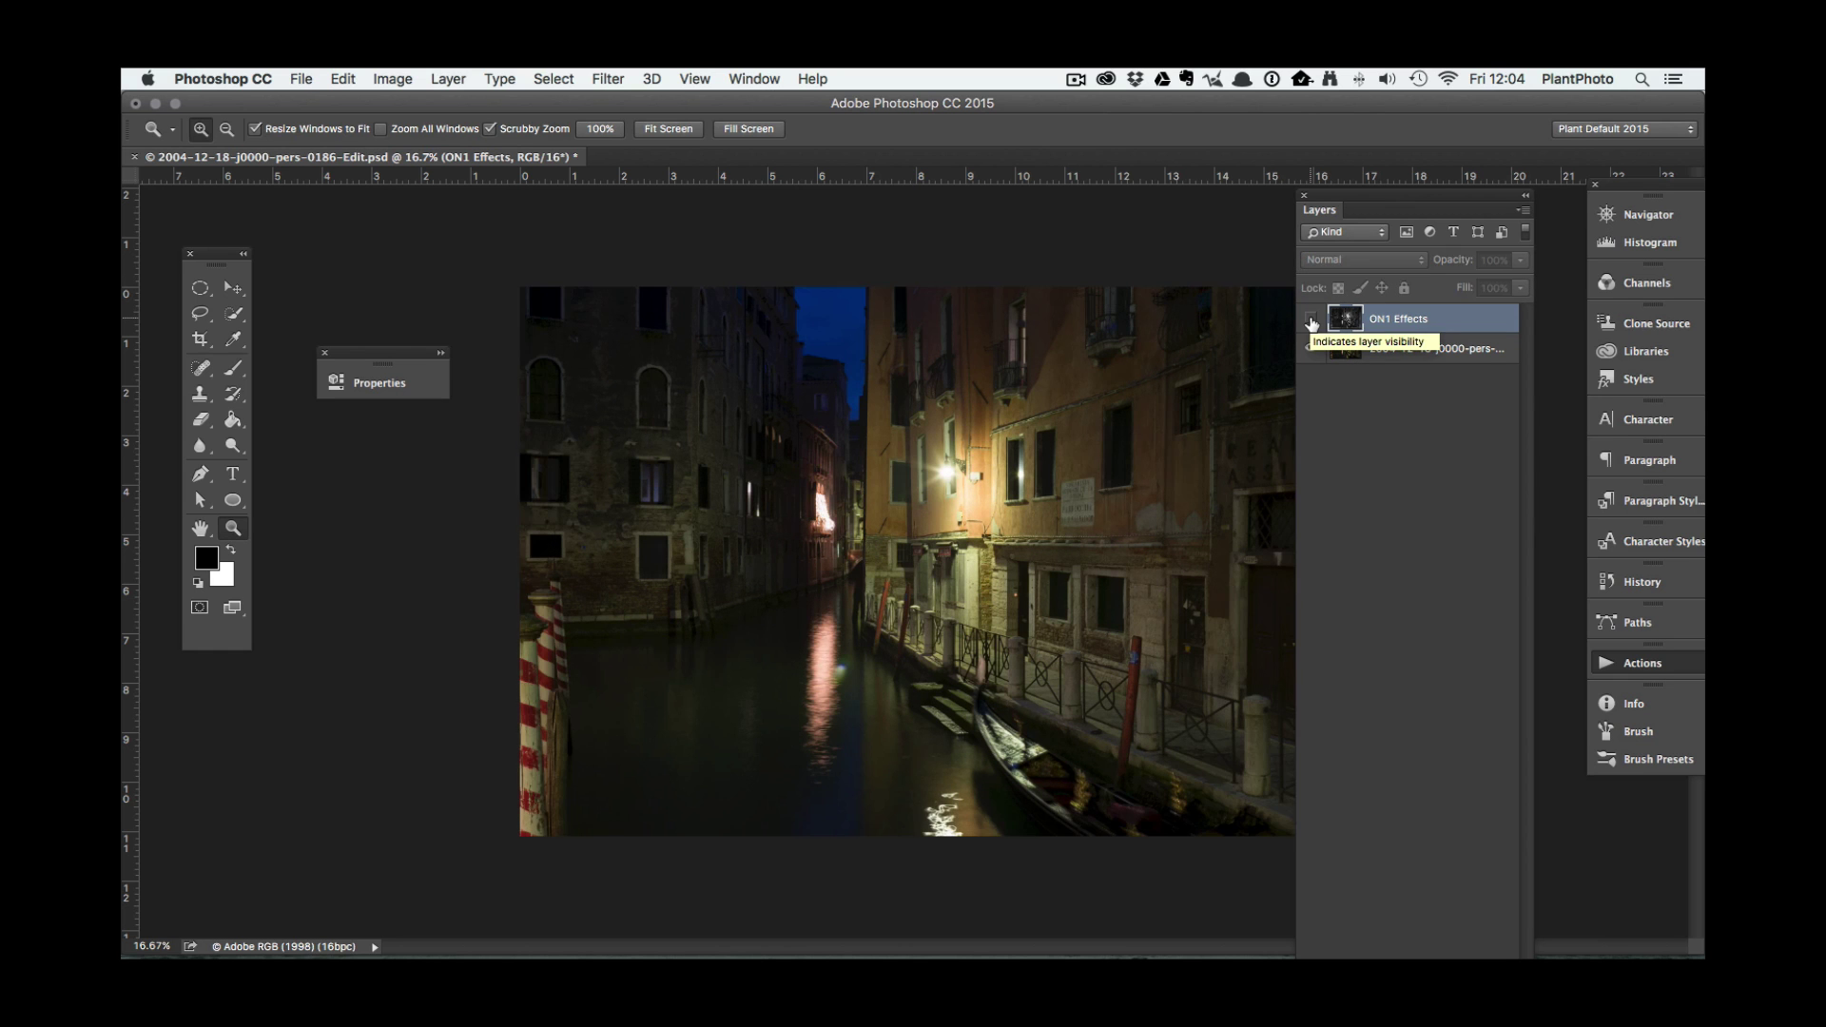
click(1312, 321)
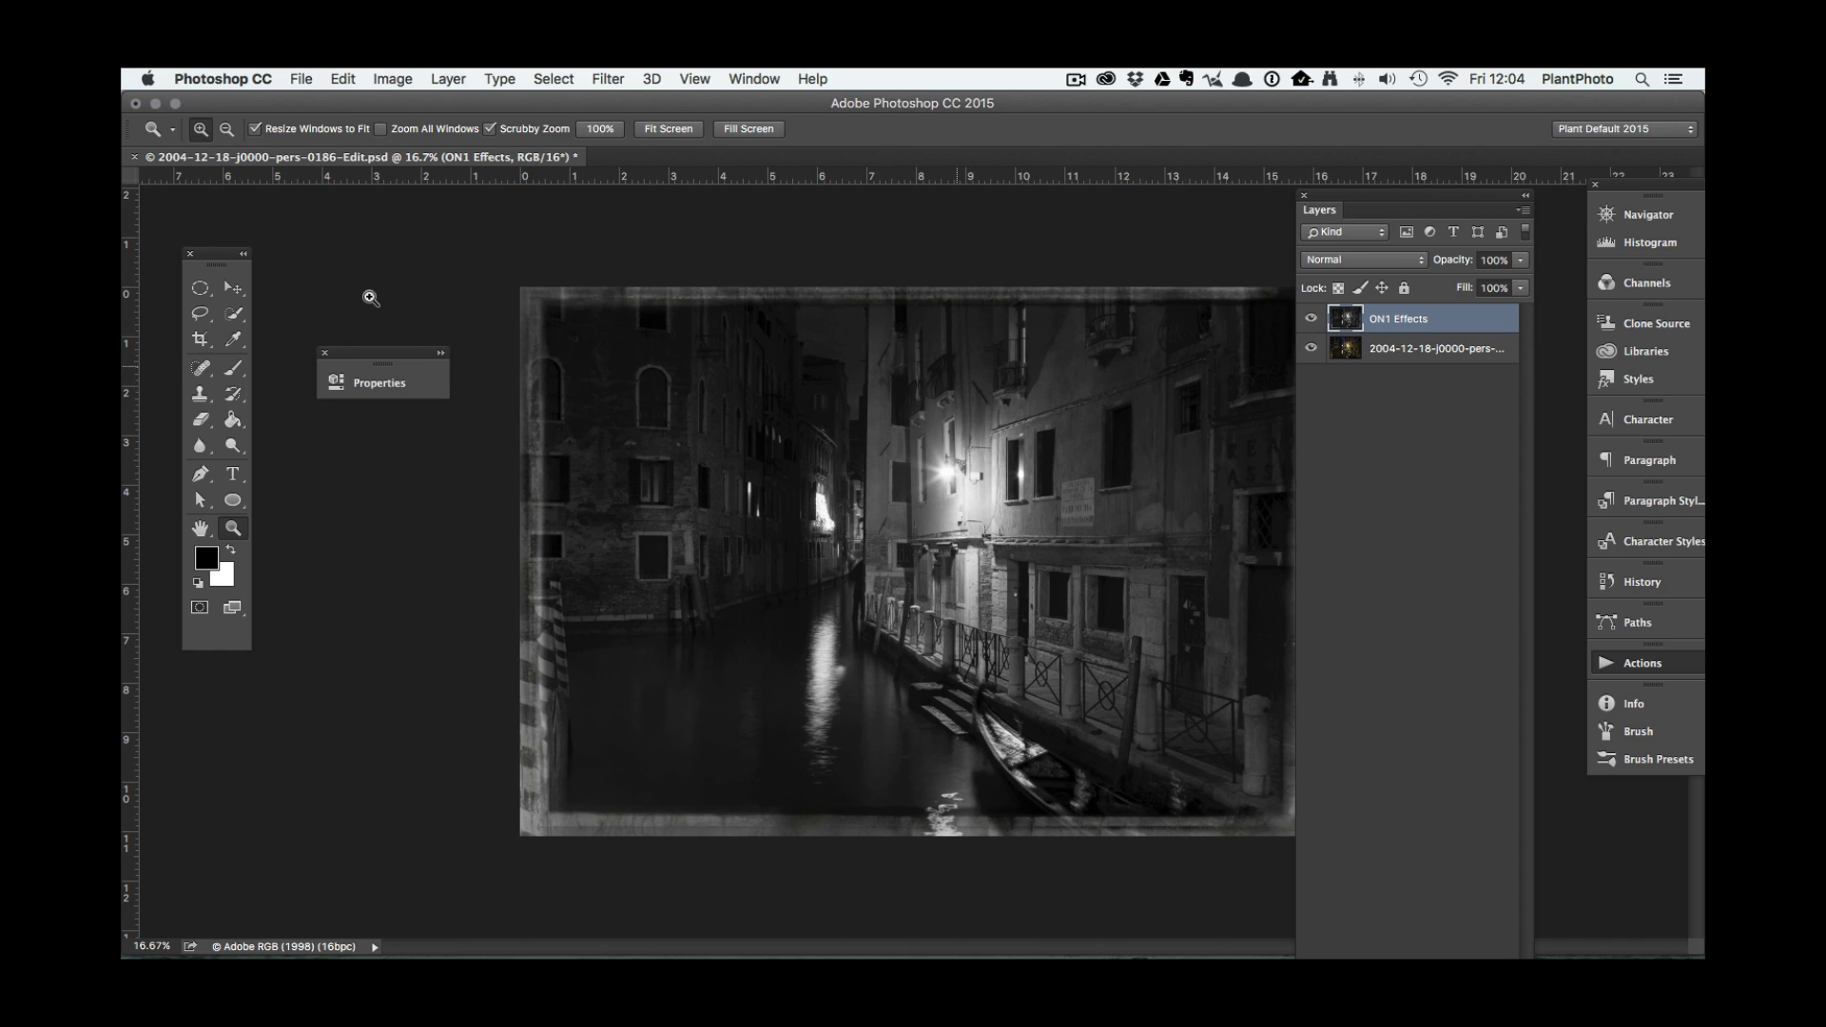
Switch back to Lightroom and send the bordered canal PSD to ON1 Effects 10 with Edit Original
click(155, 104)
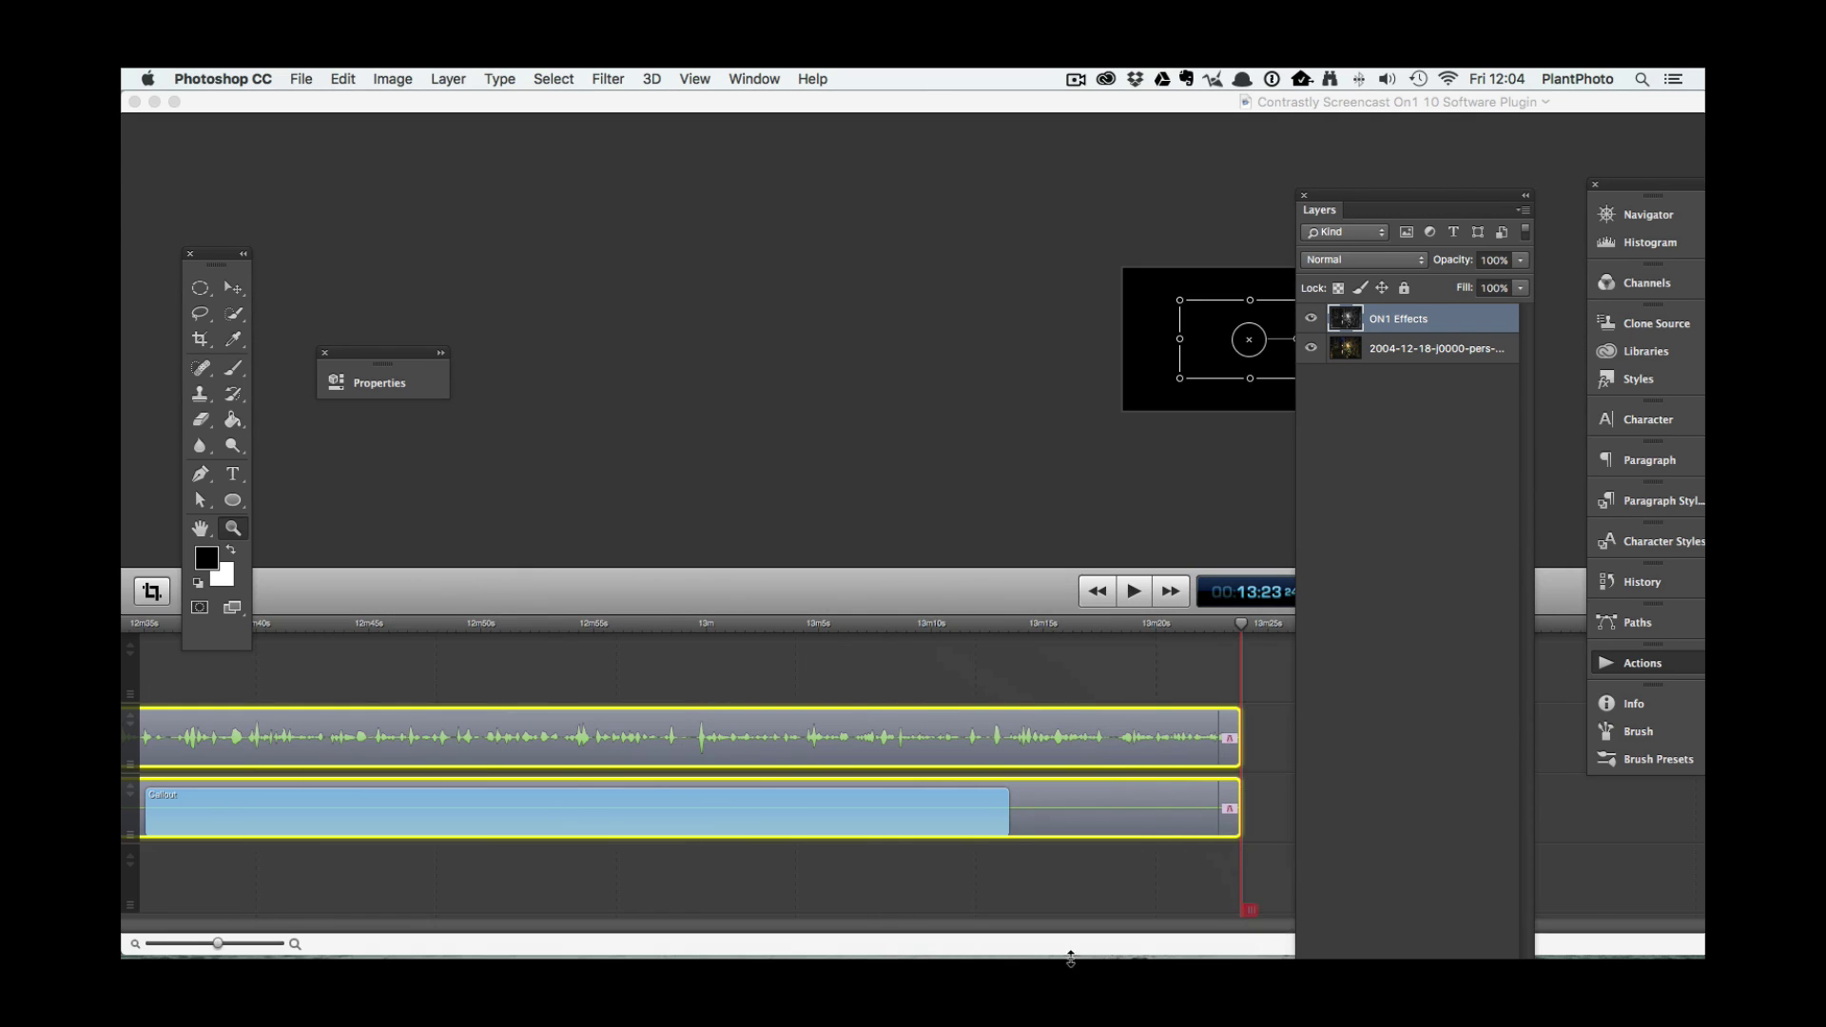
mouse_move(1200, 921)
click(1059, 918)
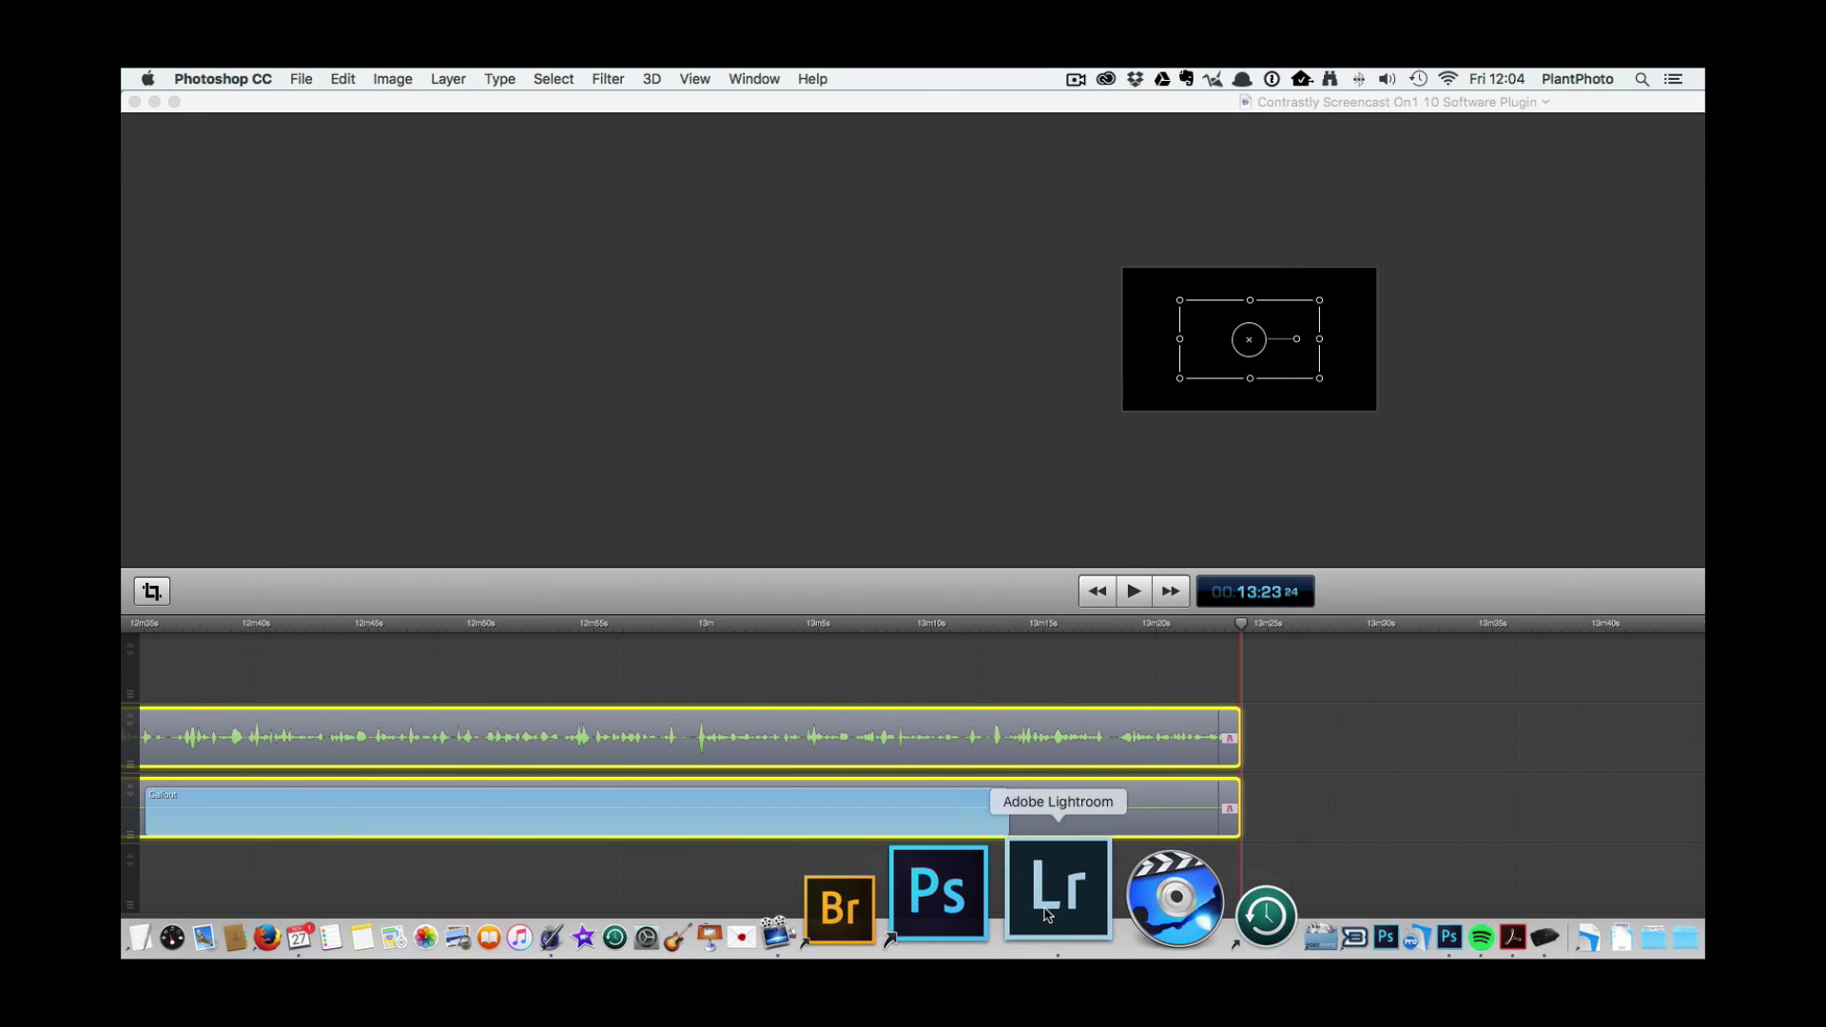
mouse_move(620, 919)
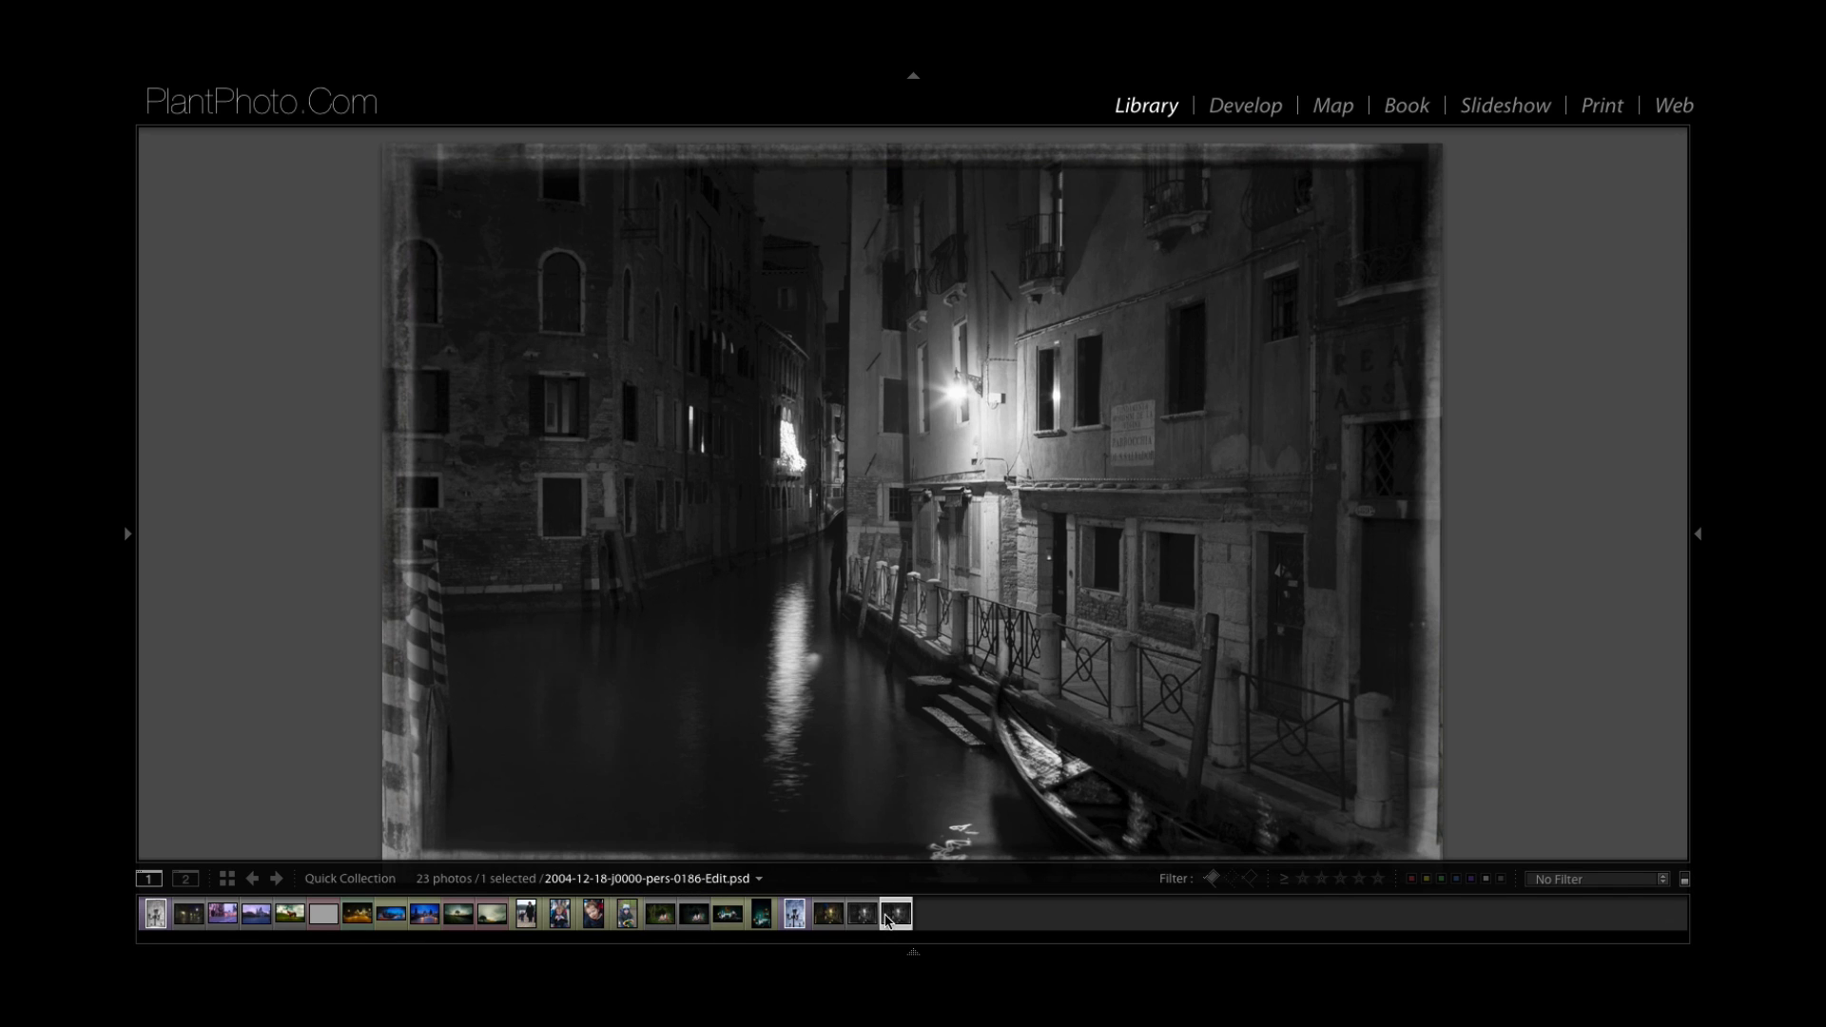
right_click(893, 918)
mouse_move(972, 536)
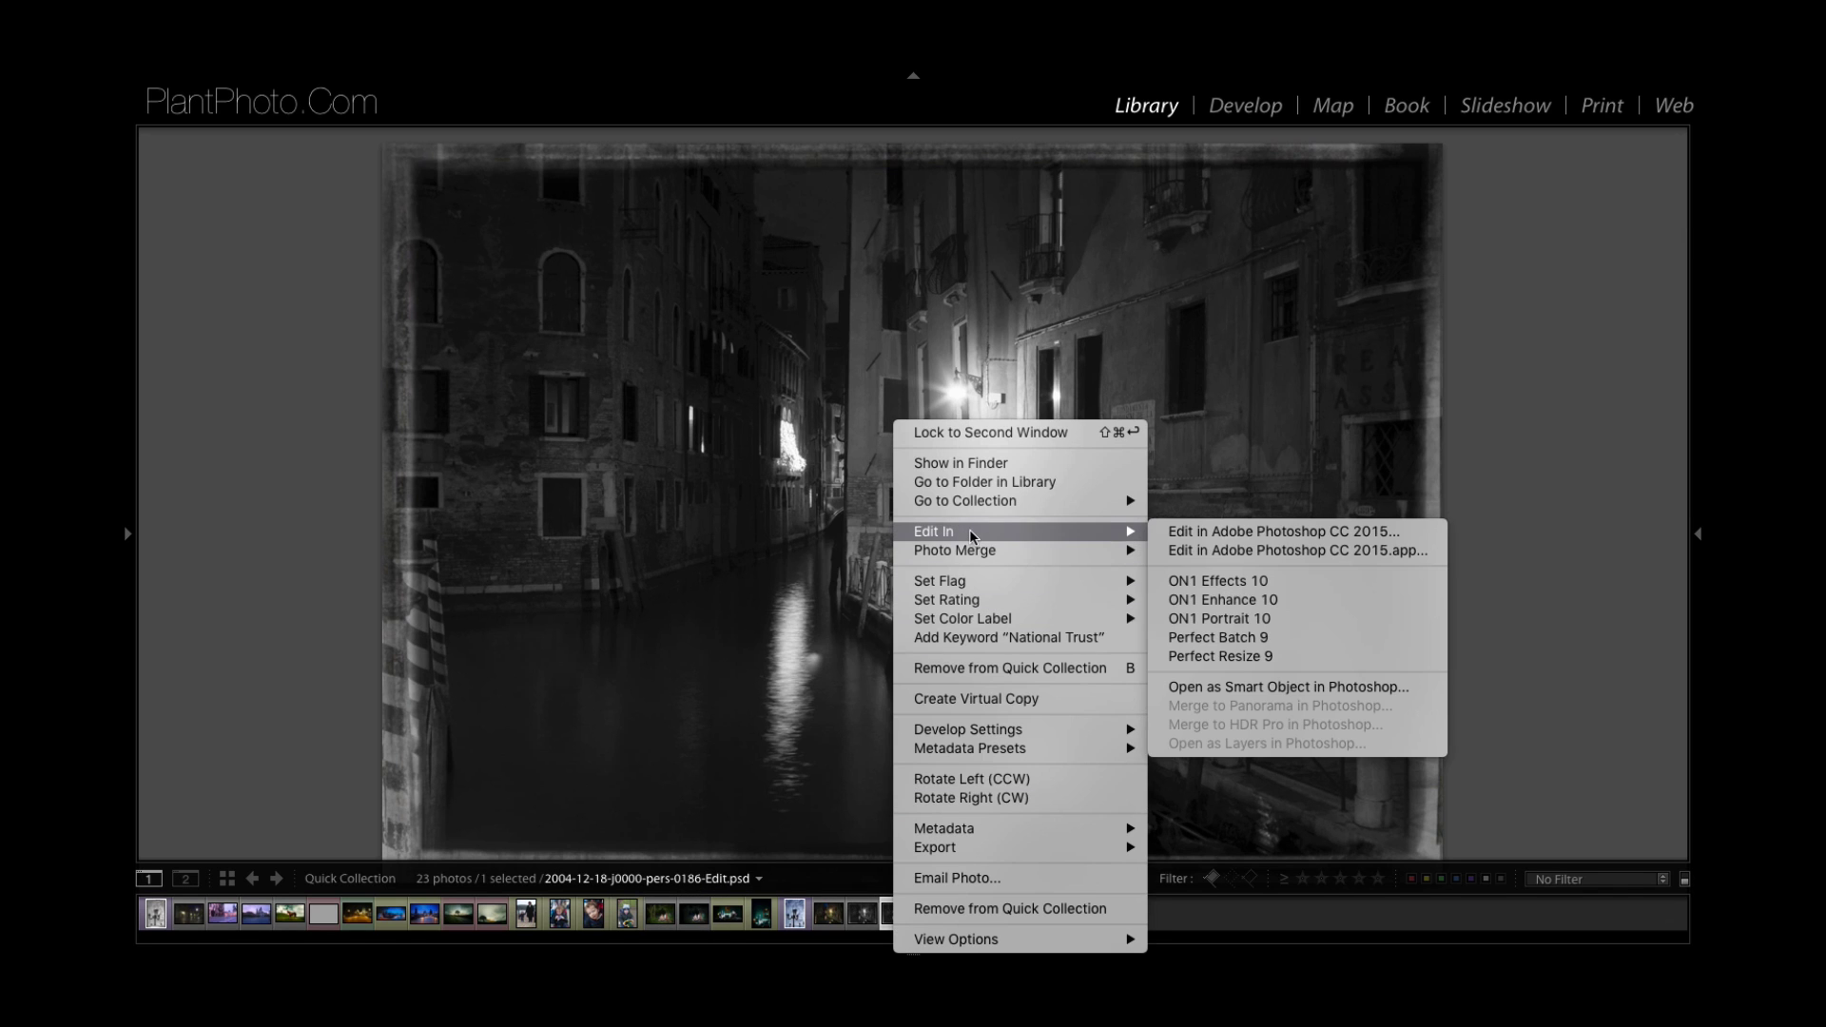
click(1225, 582)
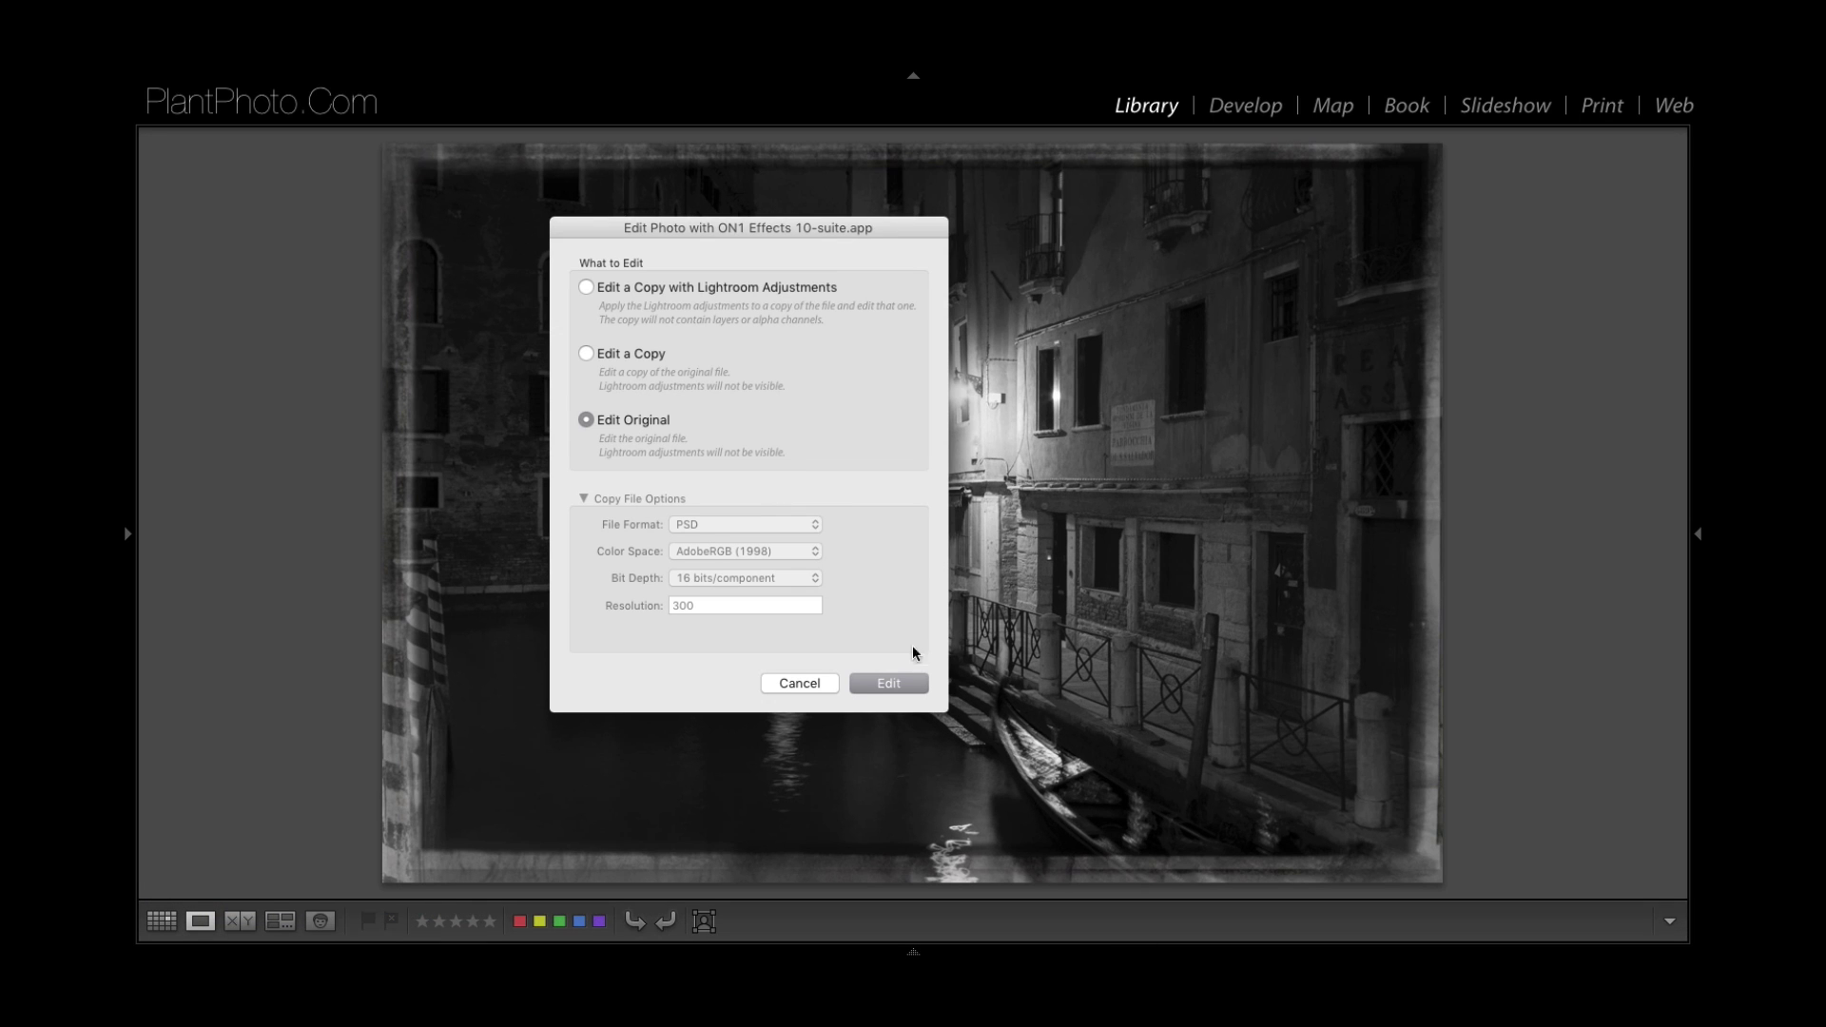
click(889, 684)
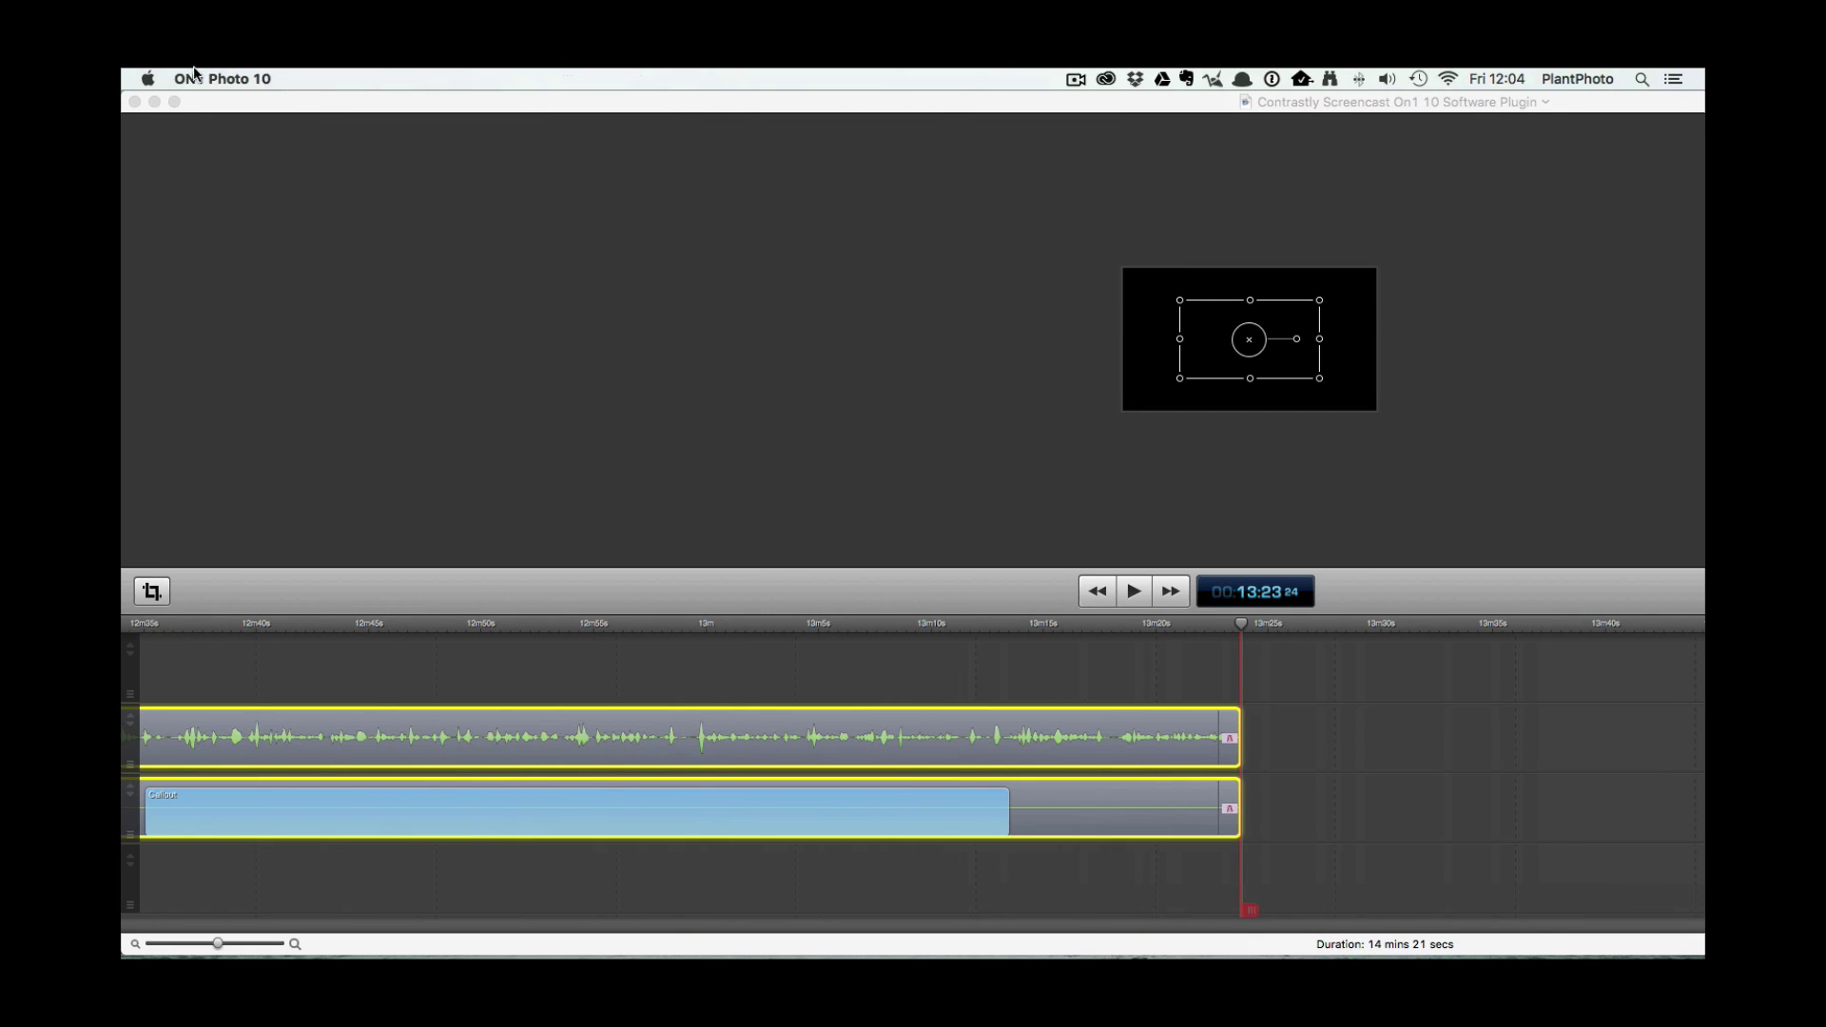
click(155, 103)
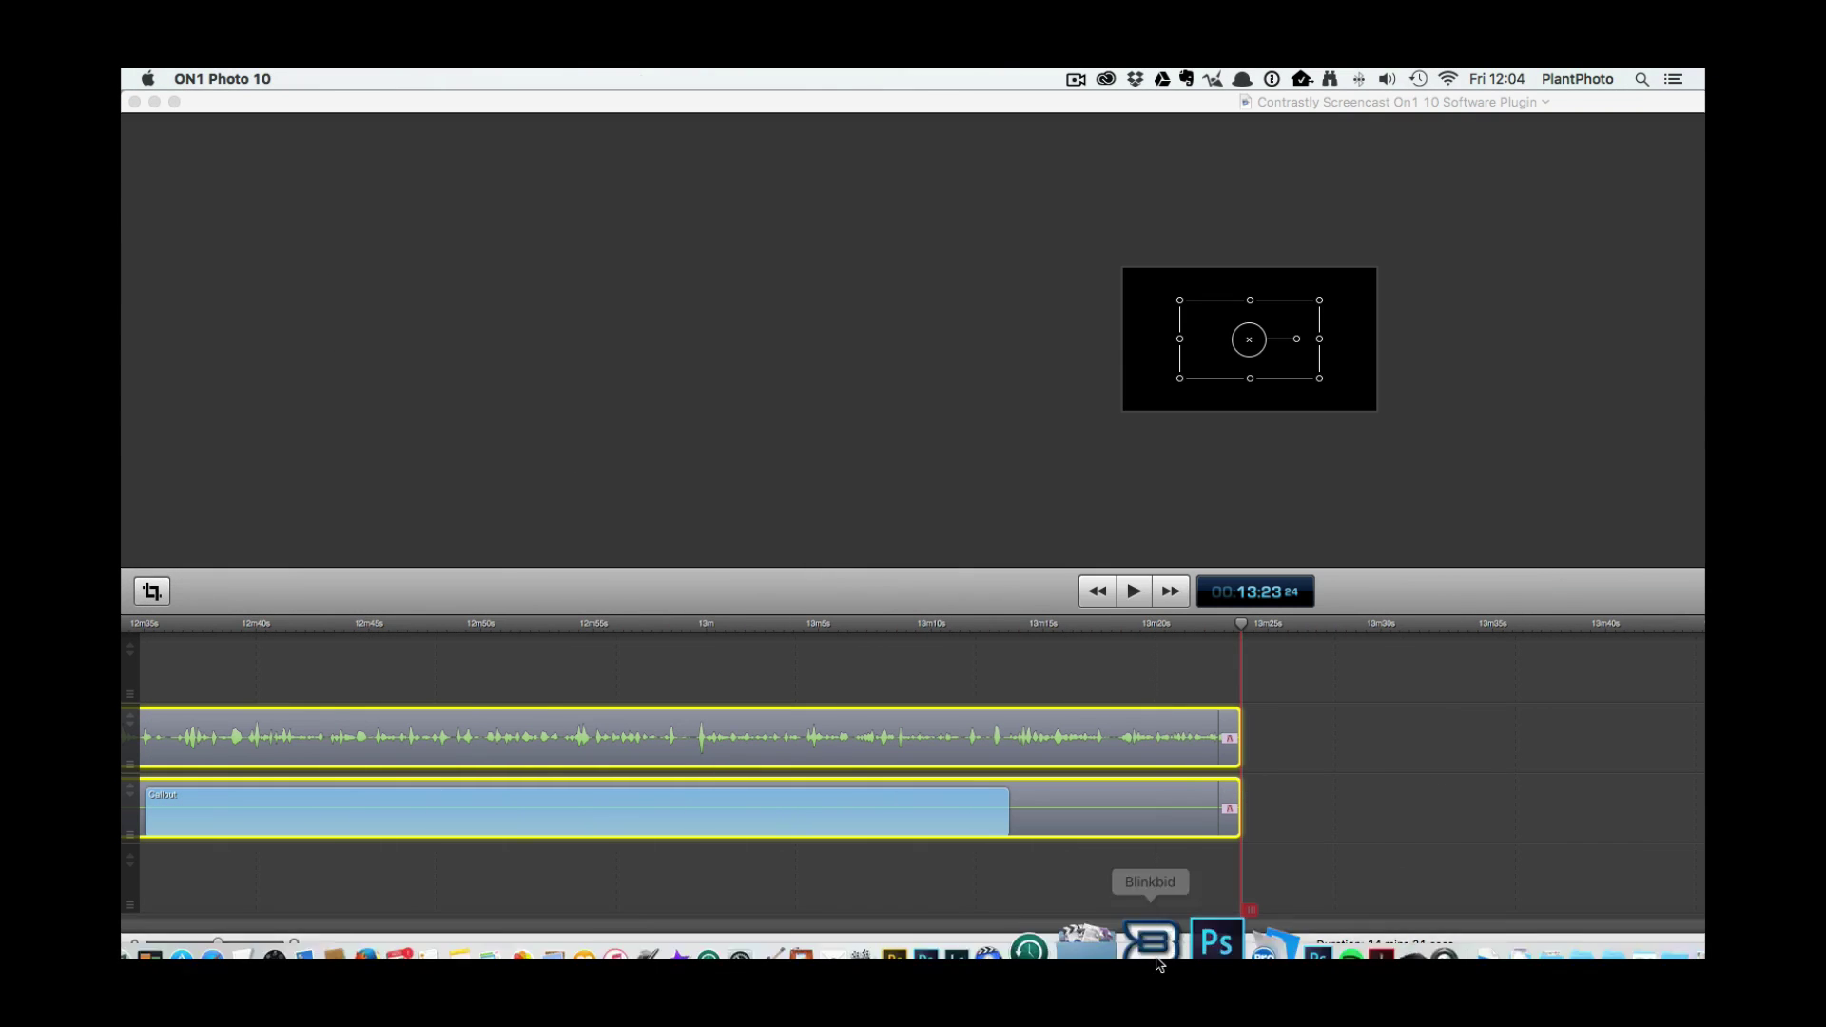
click(1188, 918)
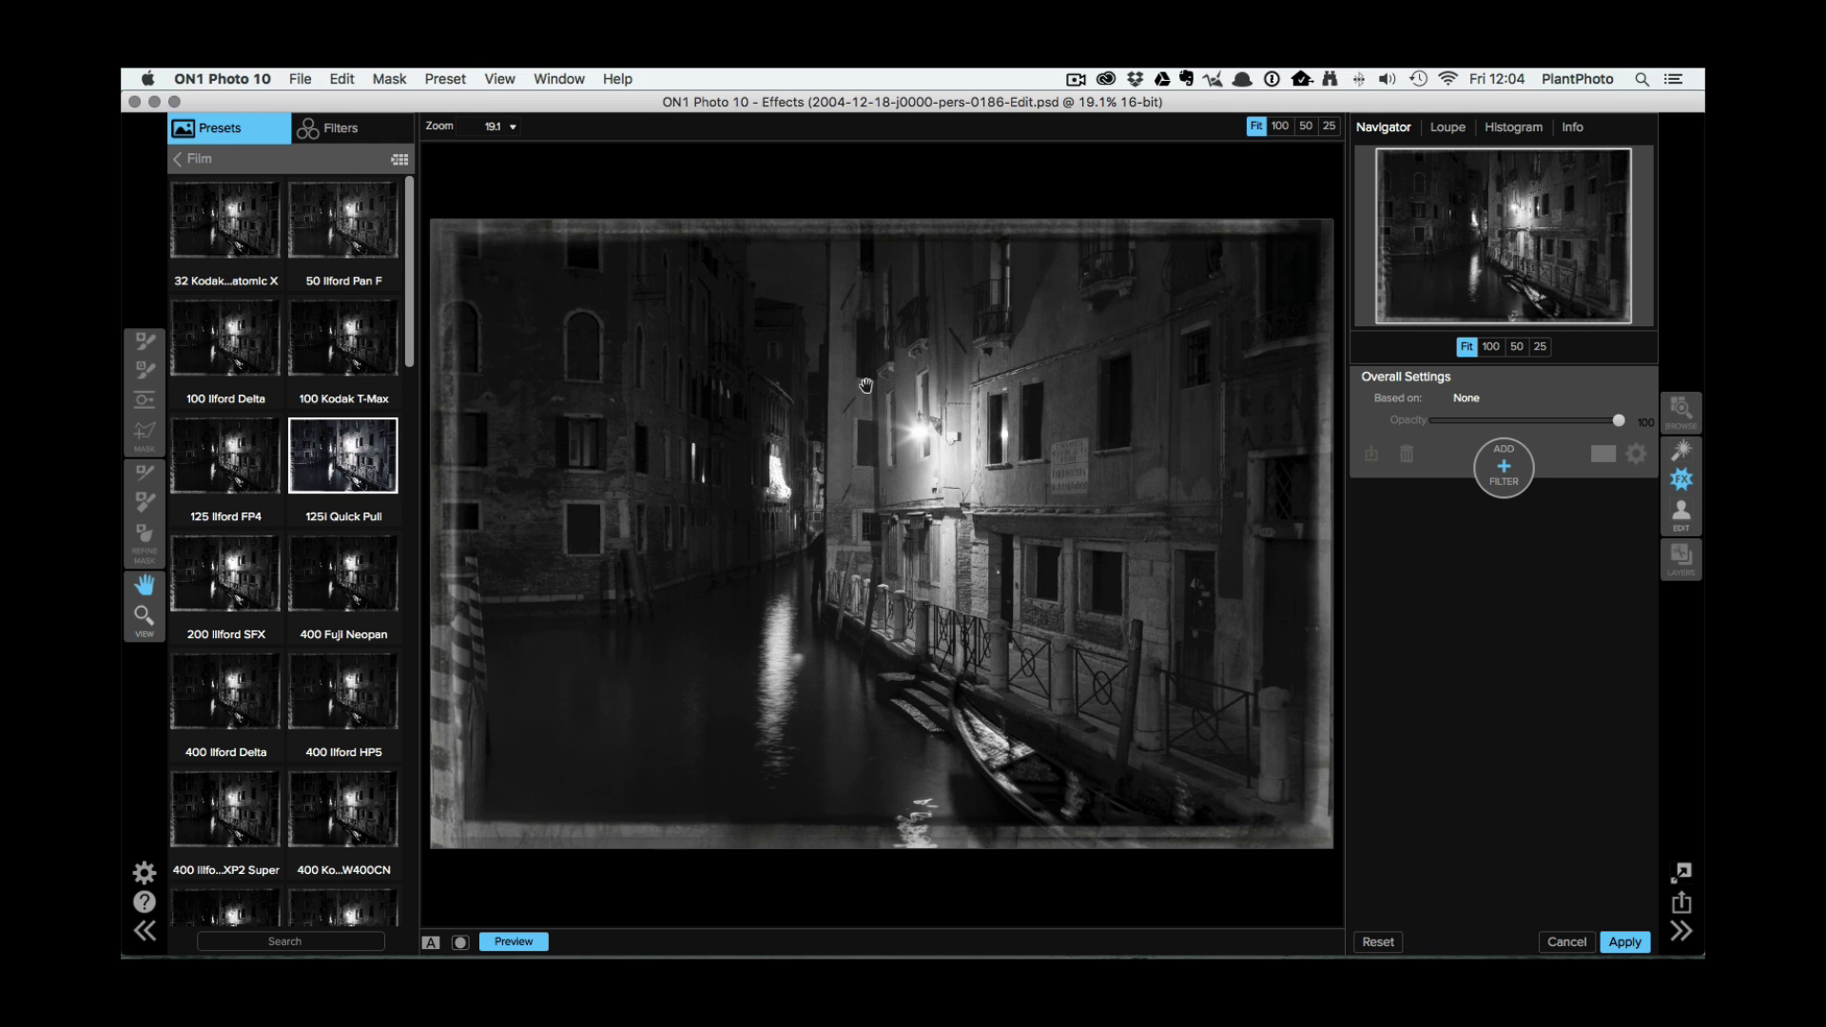
Check the Plug-ins preferences, keeping Normal (Max Compatibility) for saving Photoshop files, and accept them
click(300, 79)
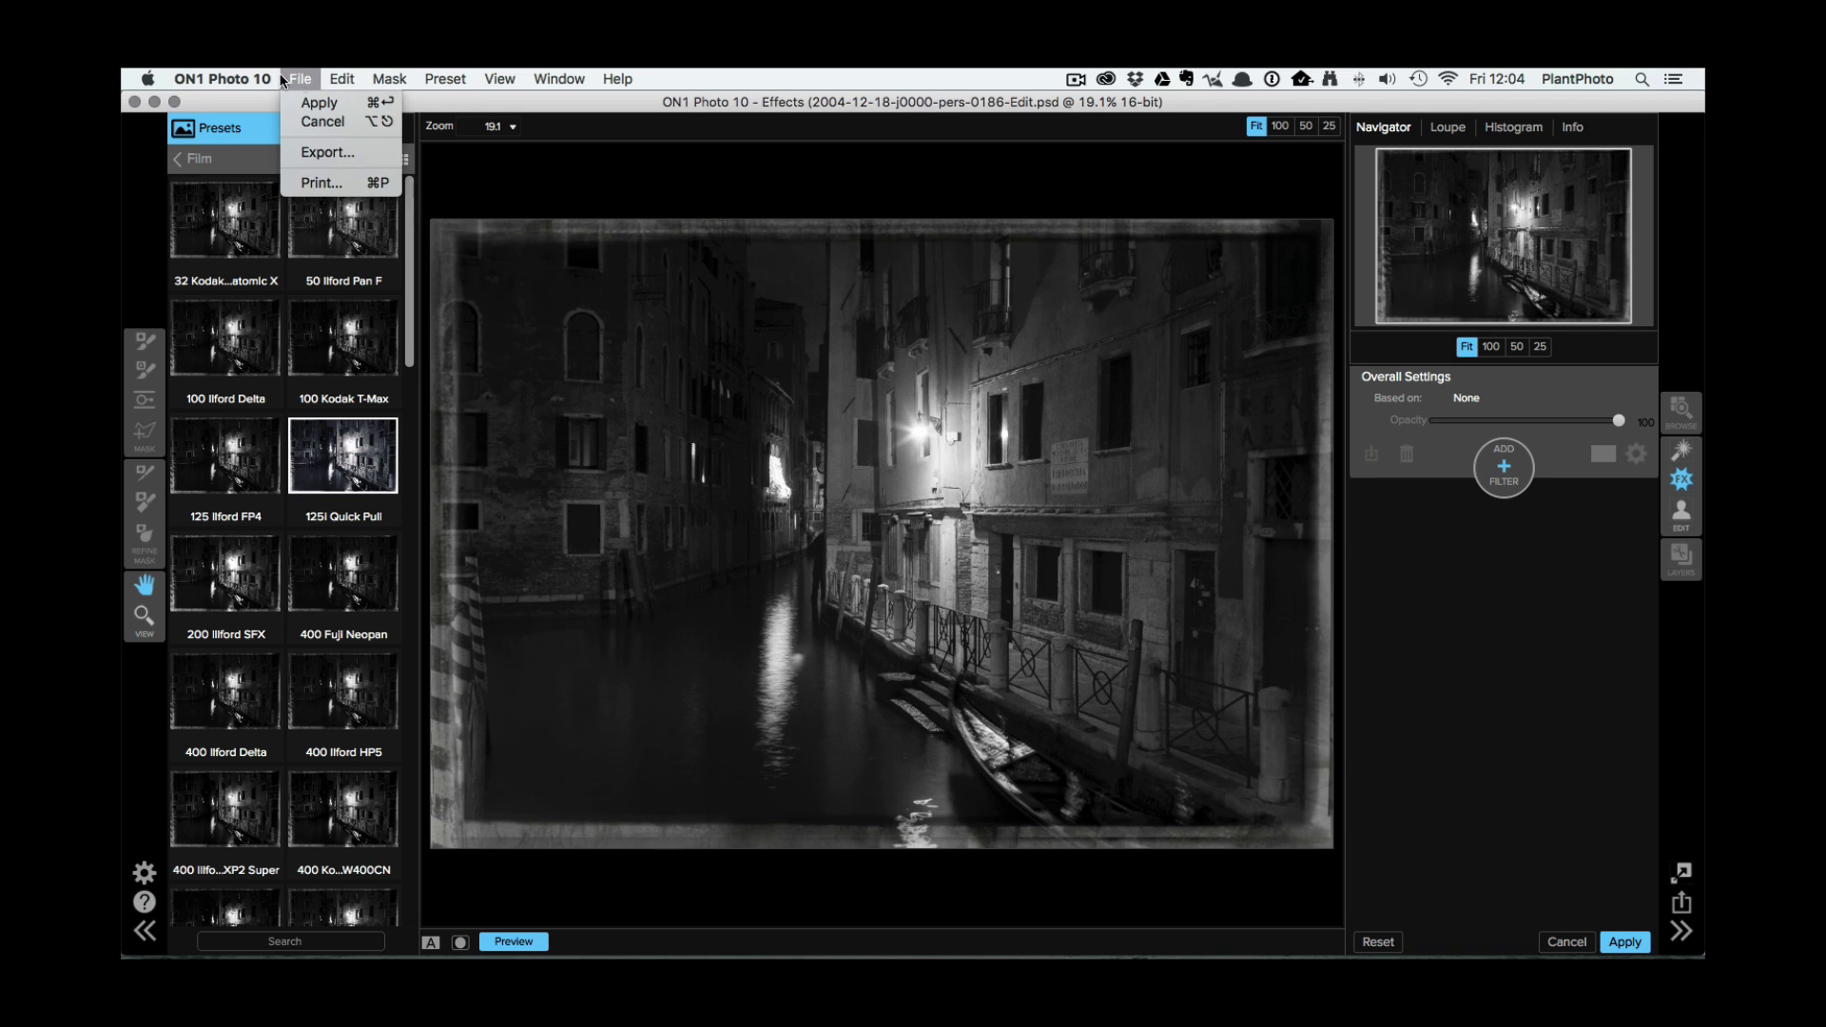
click(263, 133)
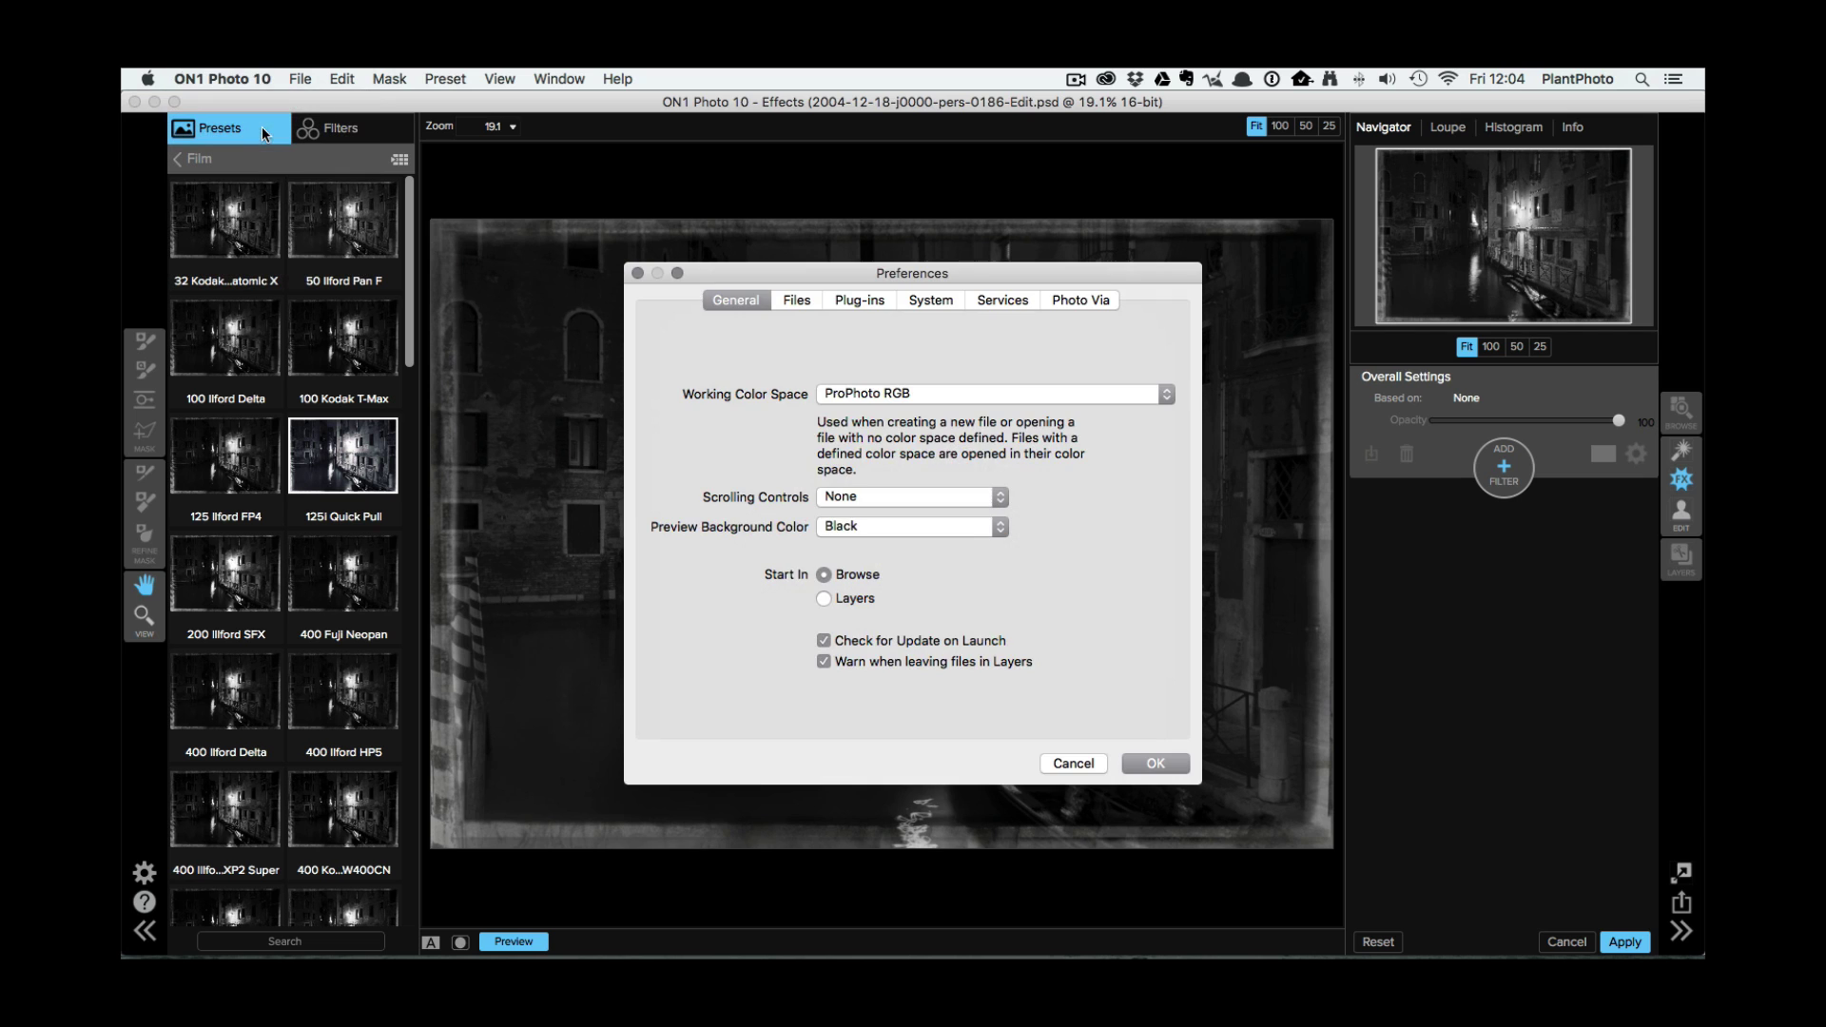
click(852, 303)
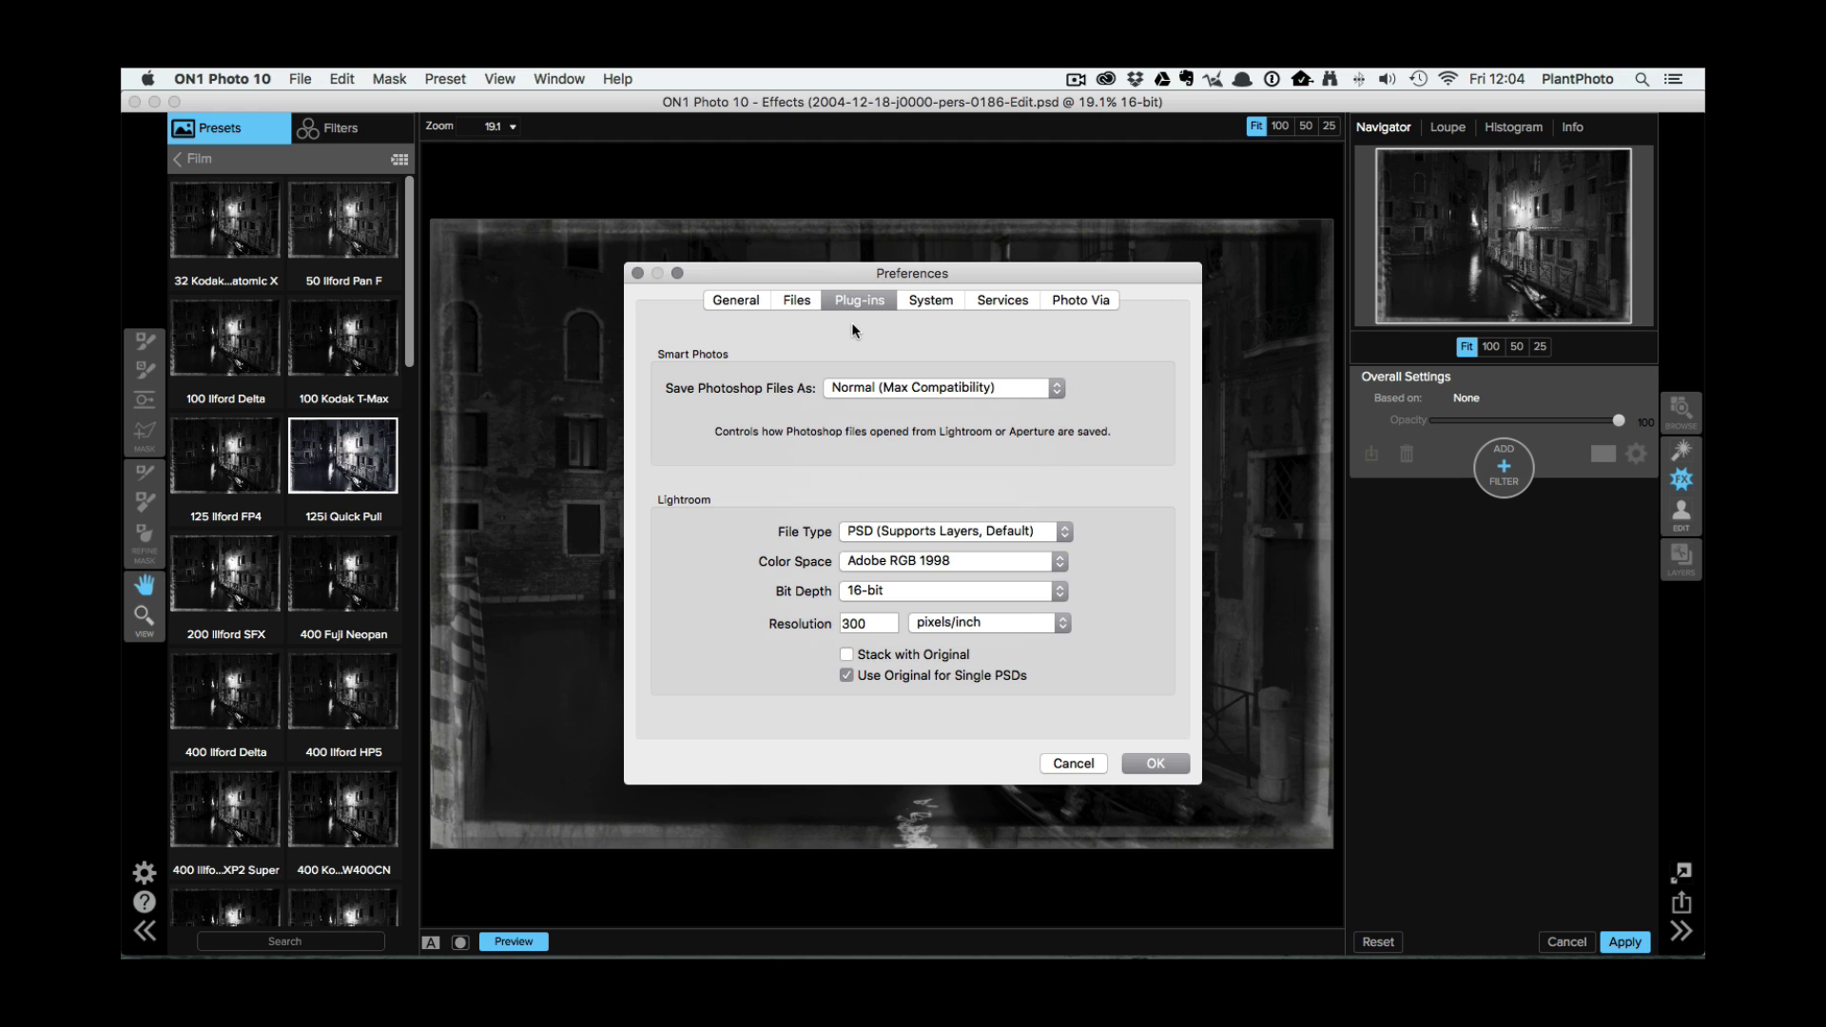
click(869, 386)
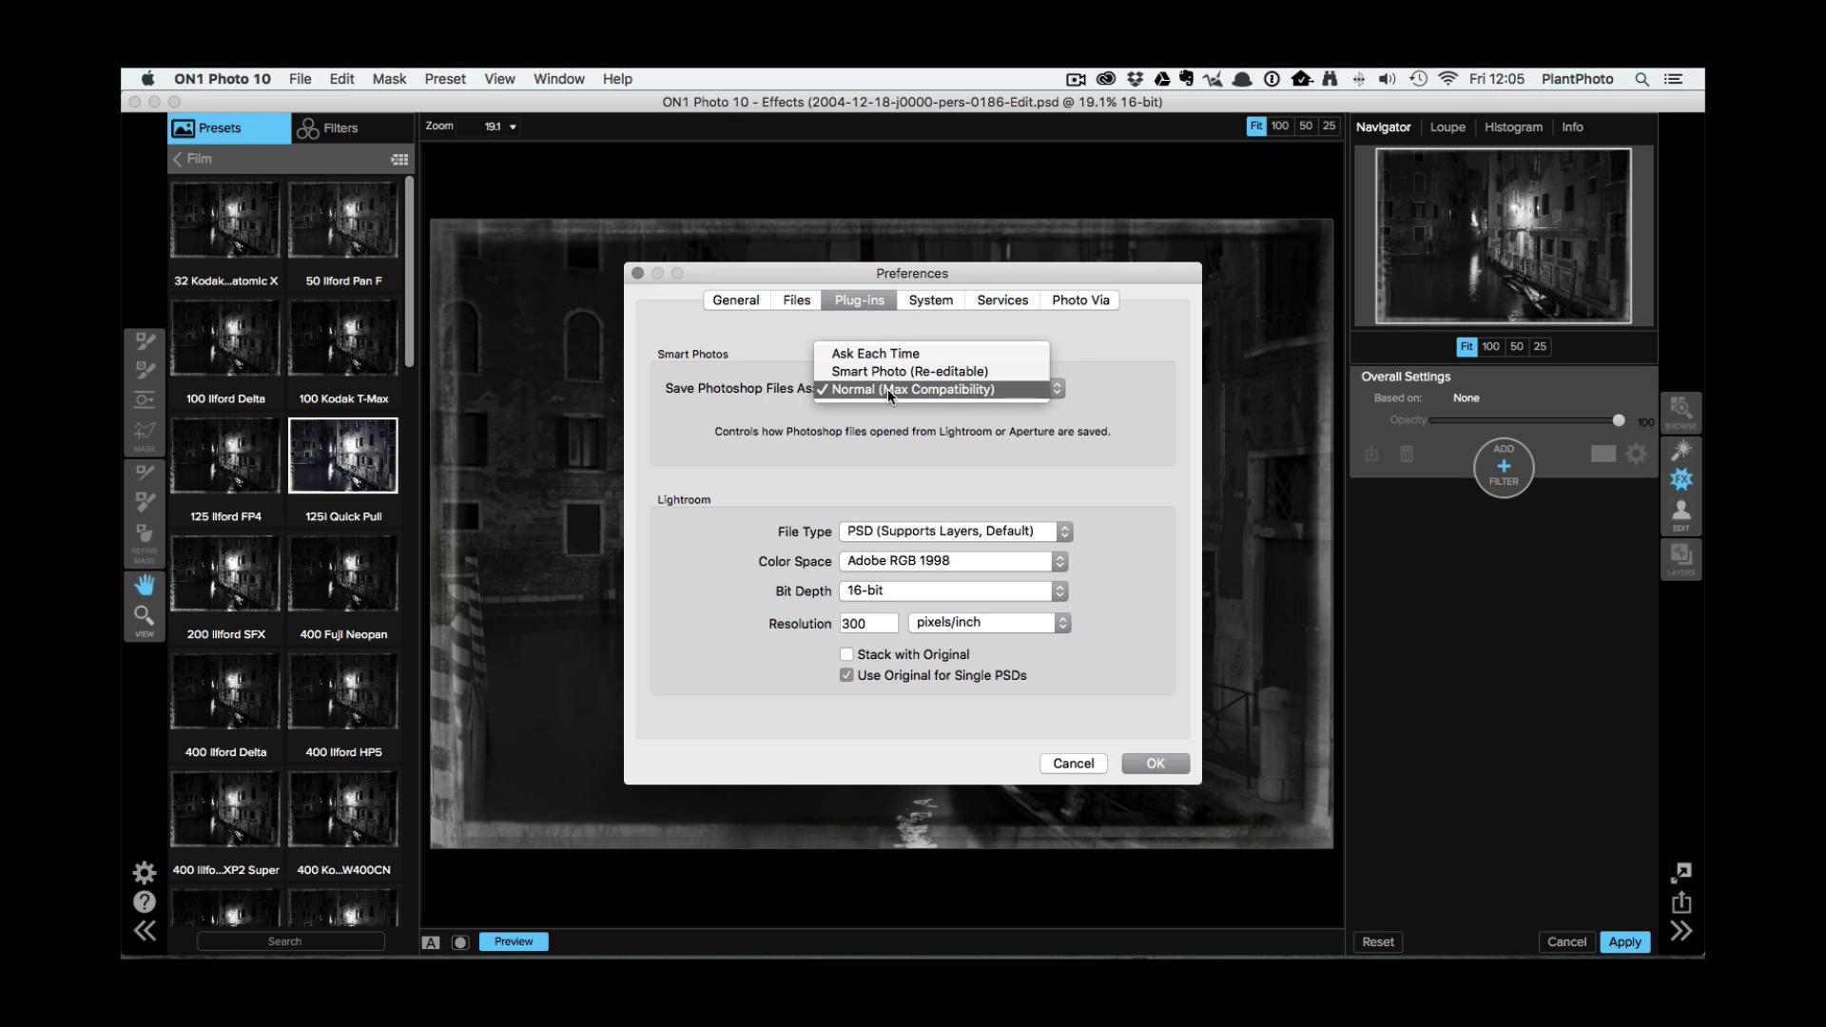
click(888, 390)
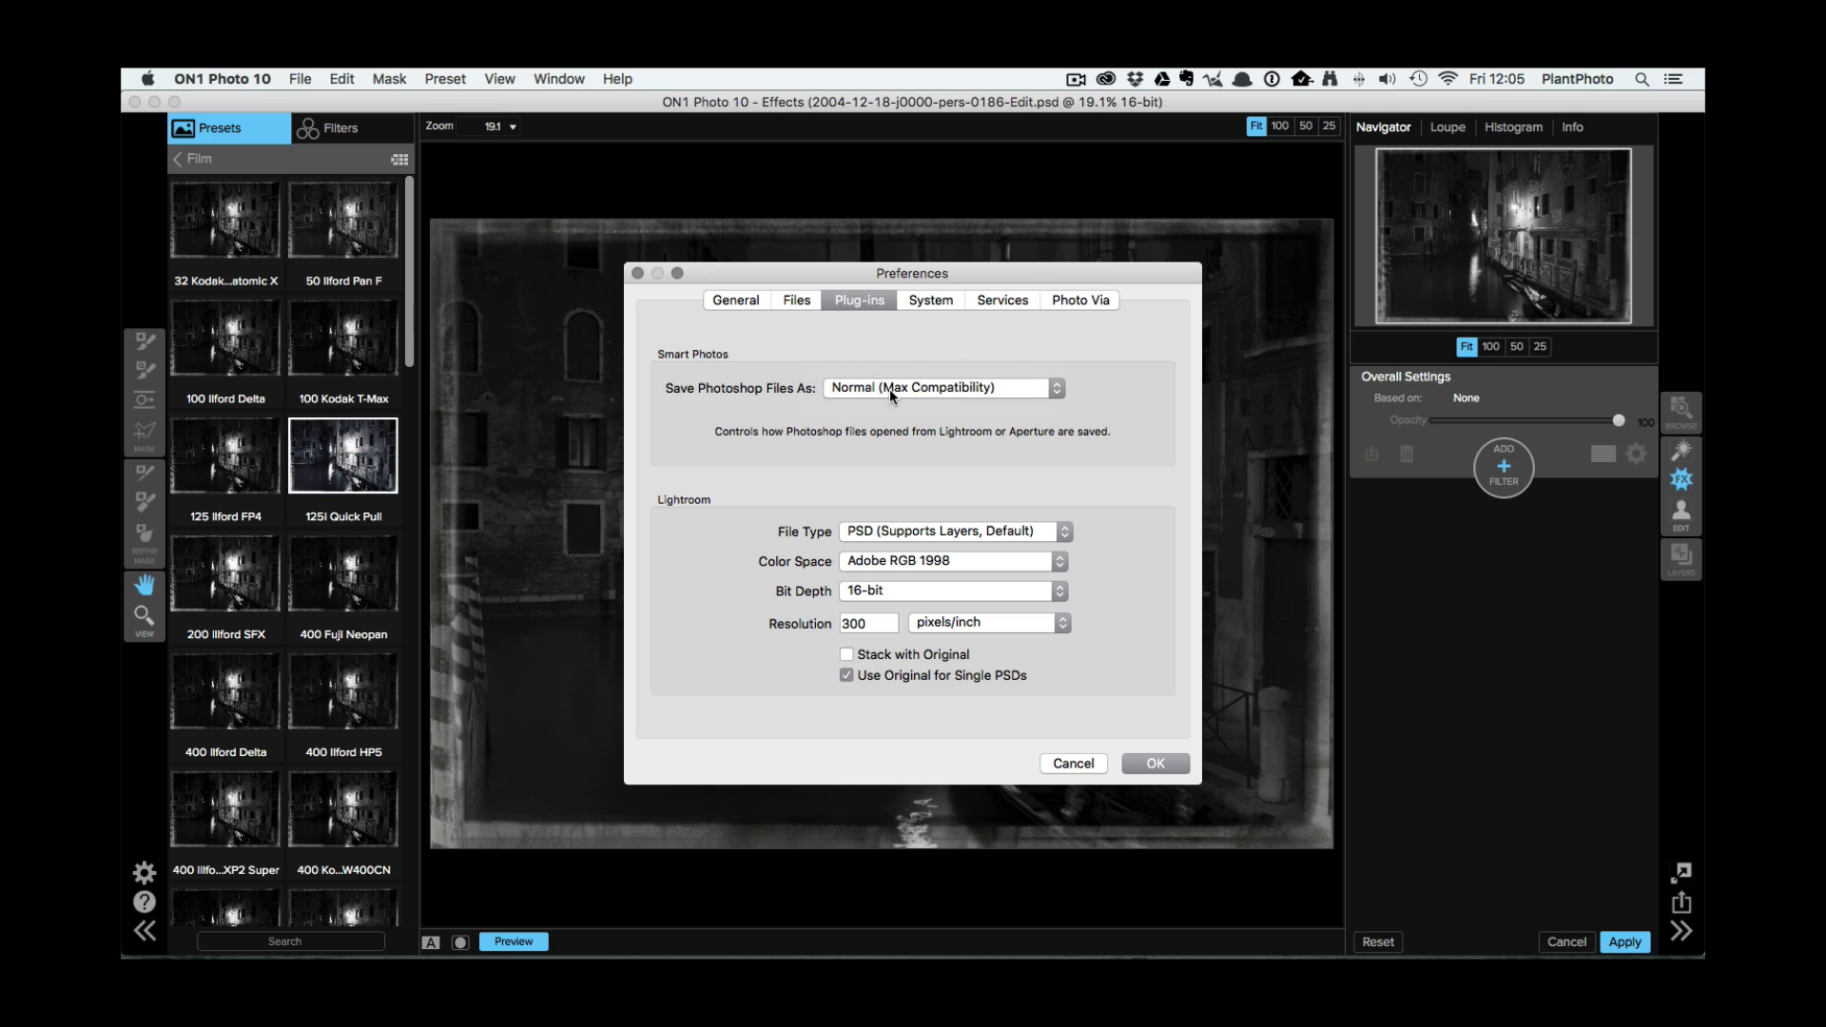
click(1157, 763)
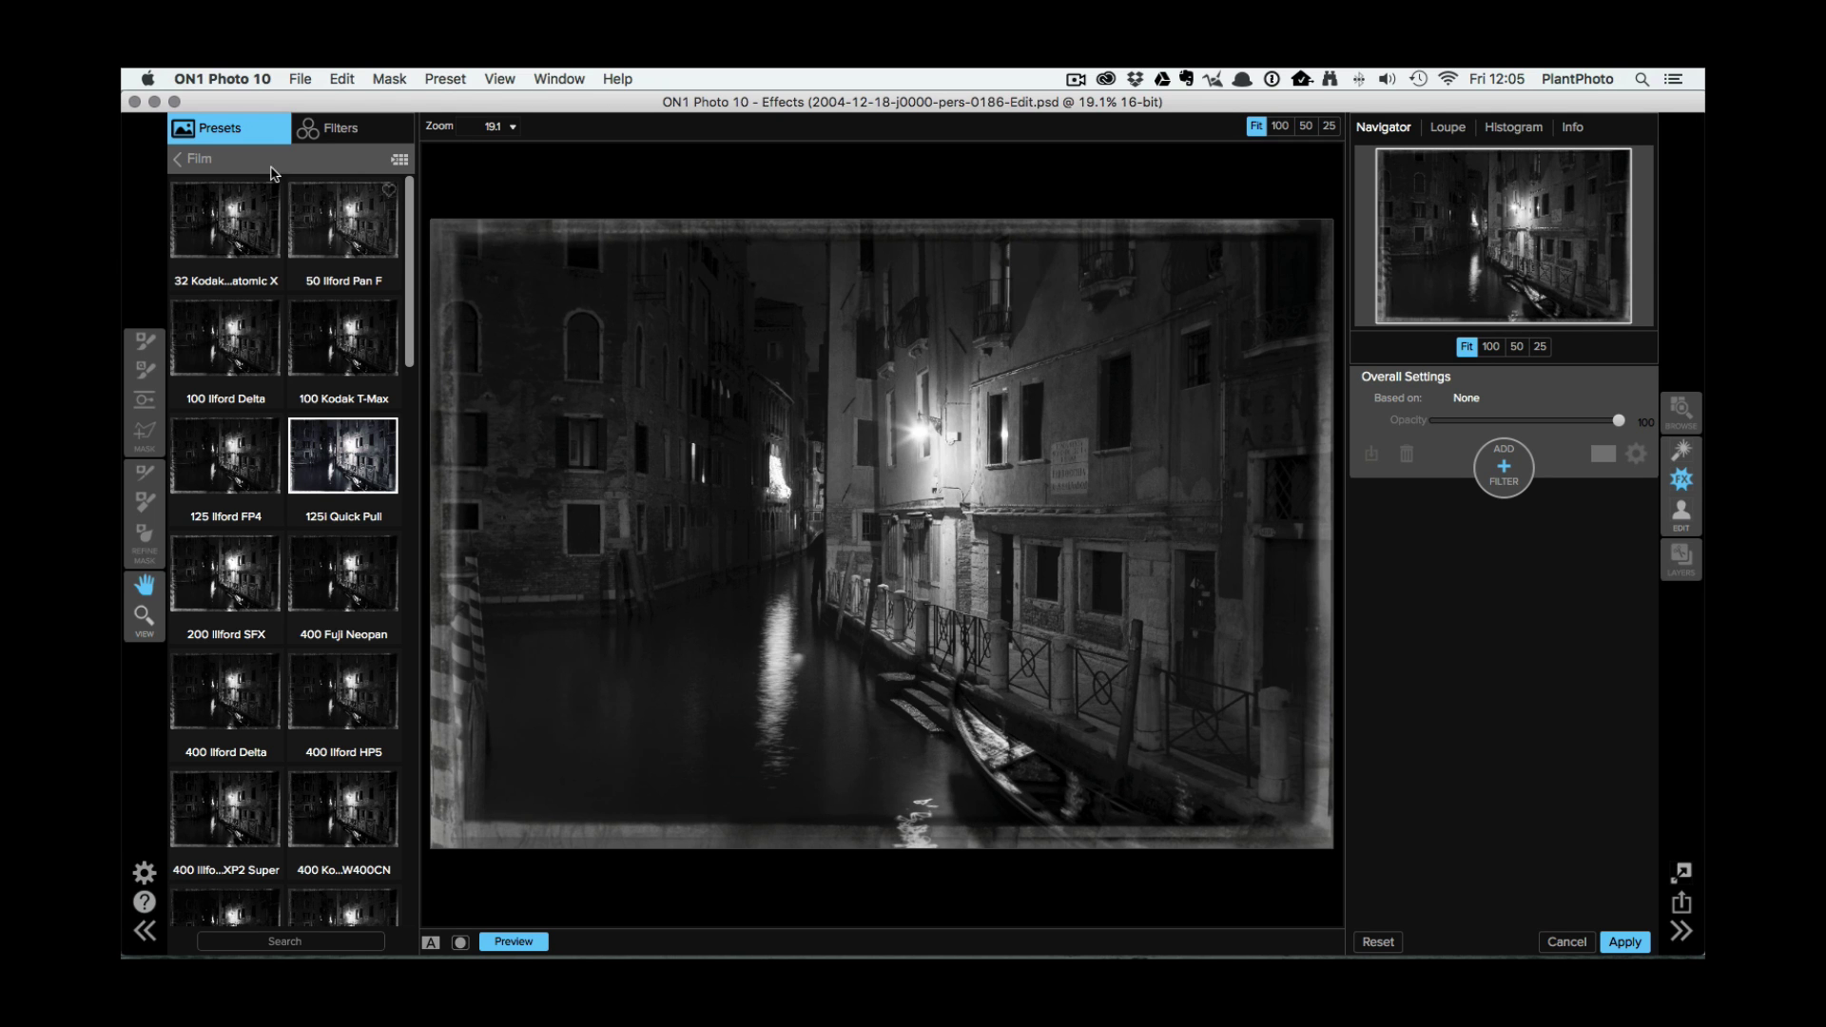
Reopen the Plug-ins preferences to review the choices for saving Photoshop files, and leave without changing anything
click(302, 81)
mouse_move(222, 79)
click(224, 134)
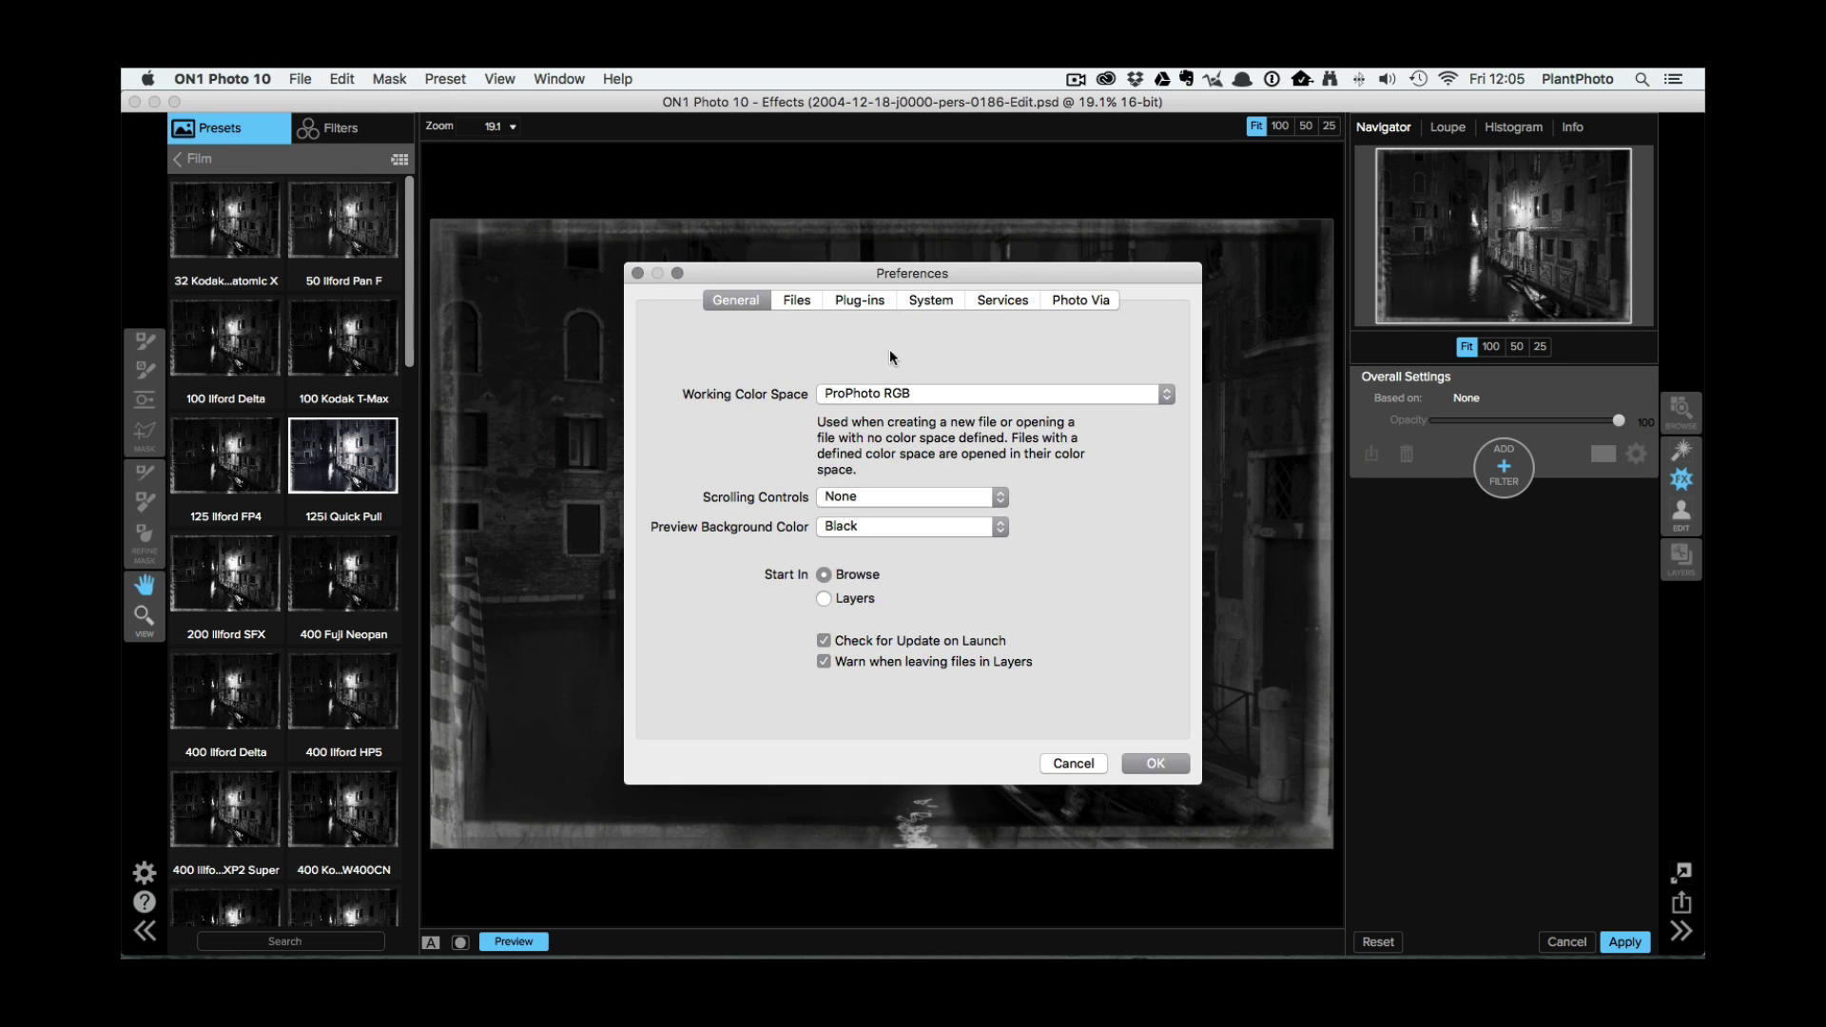
click(884, 294)
click(905, 382)
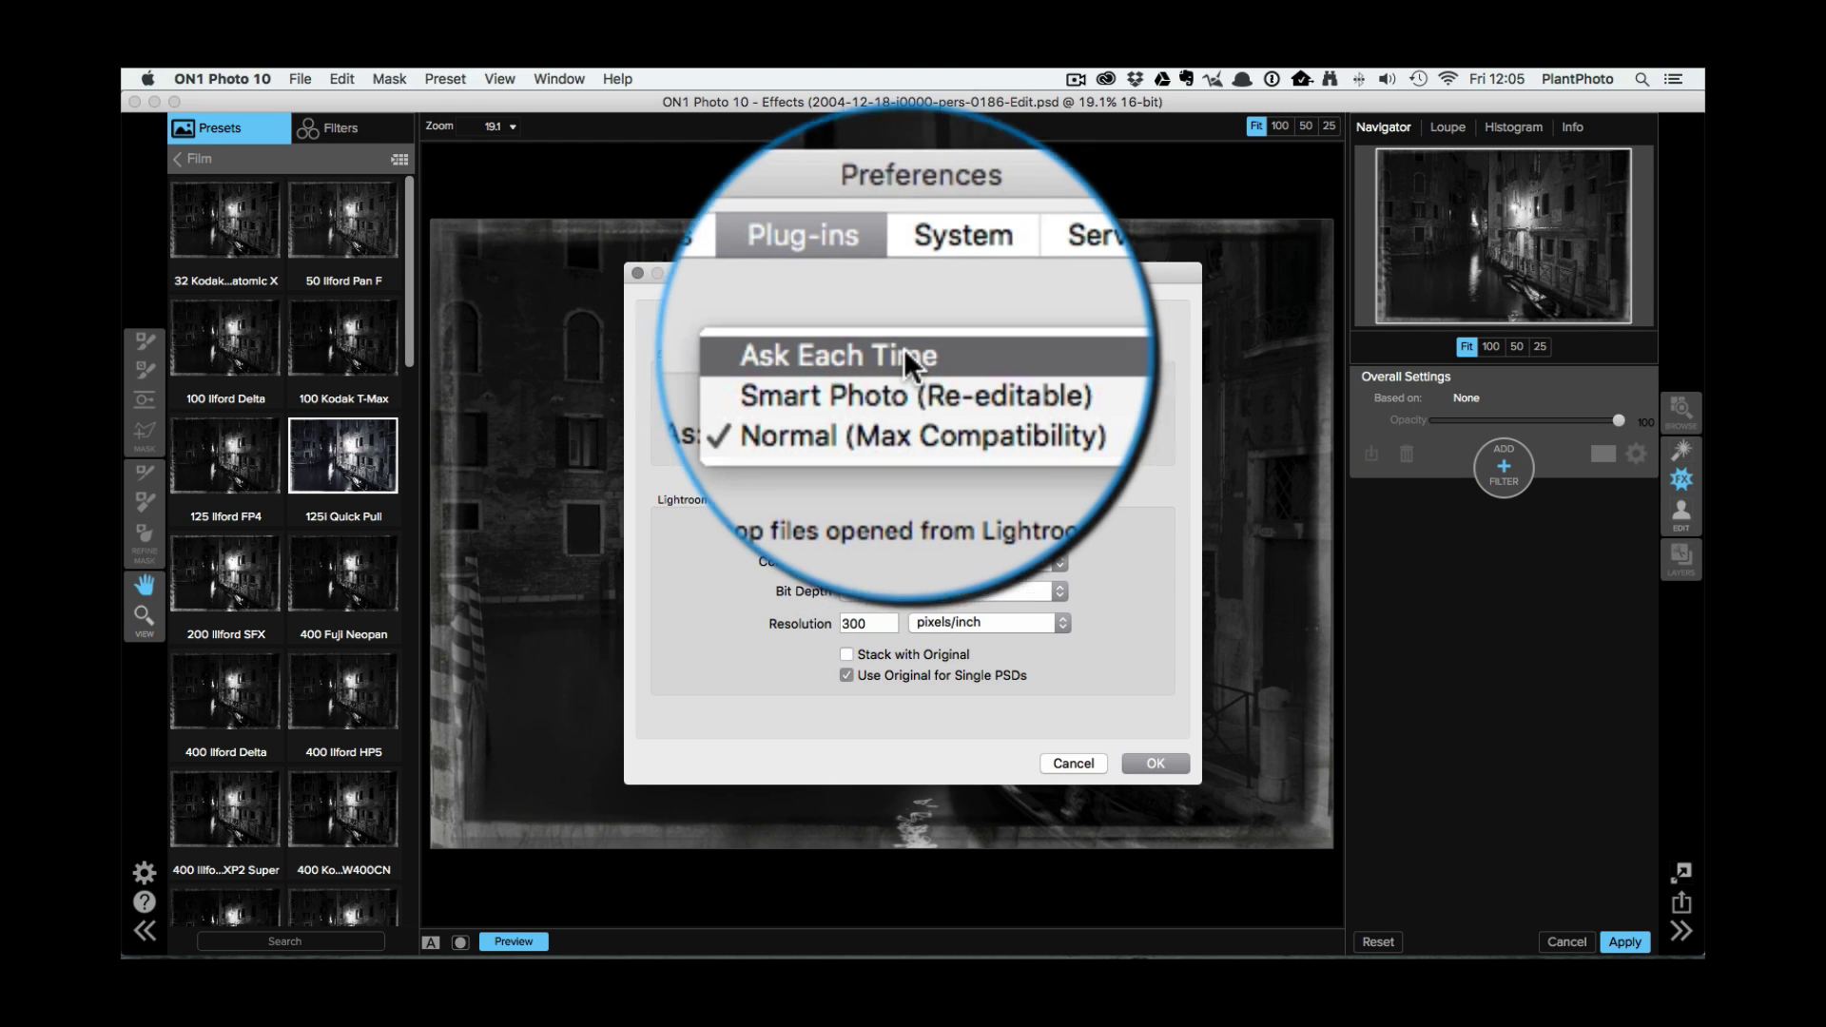
click(1174, 345)
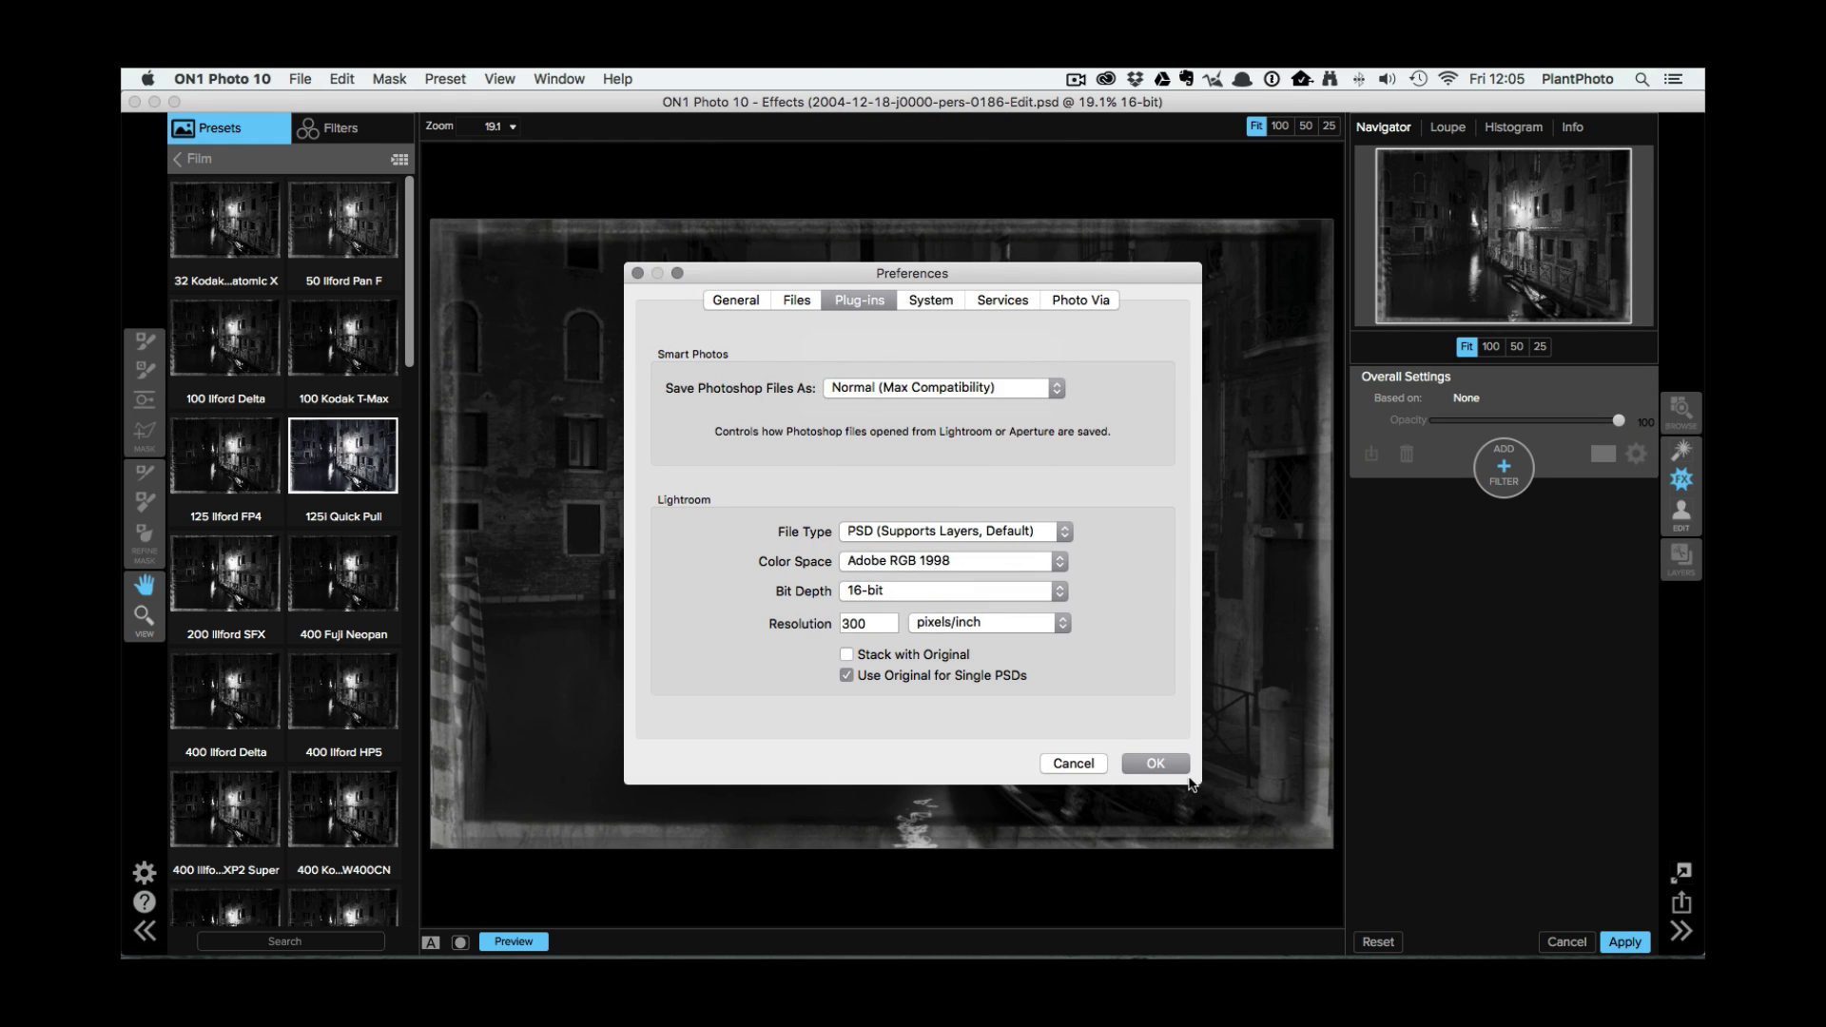
click(1085, 763)
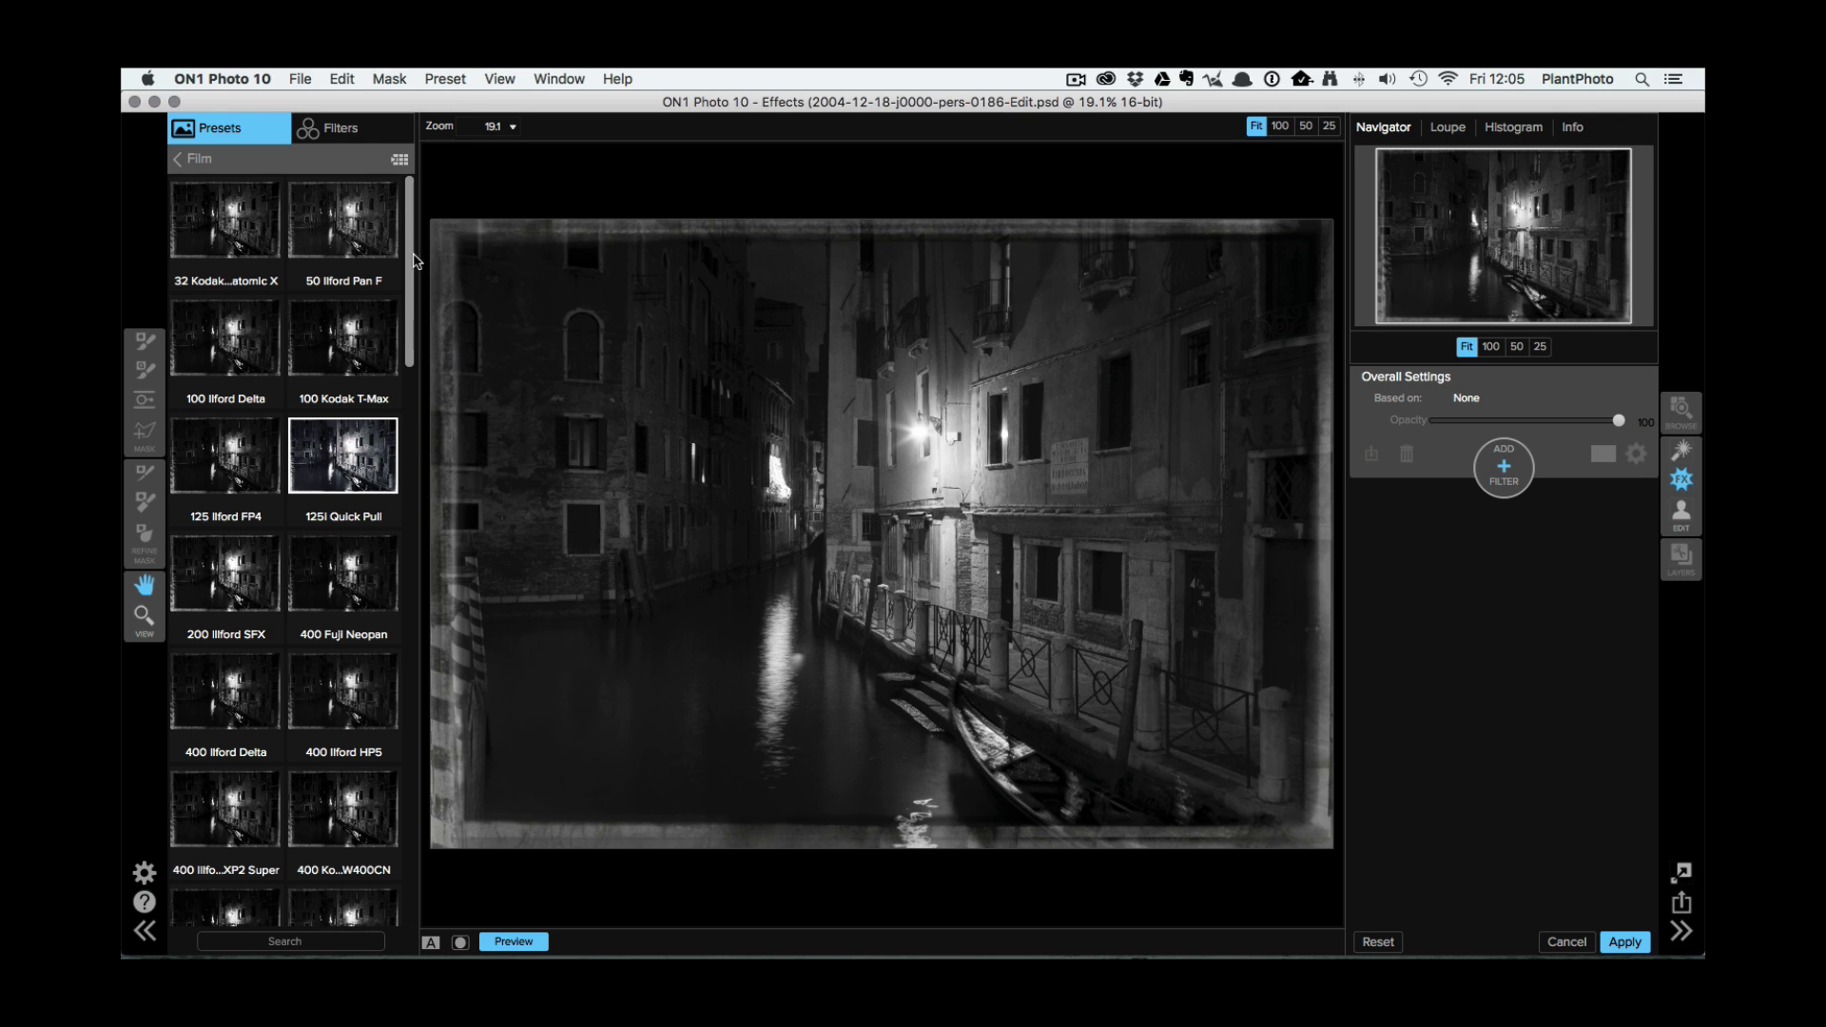
Look through the remaining Film presets and return to the list of preset categories
drag(410, 262, 423, 886)
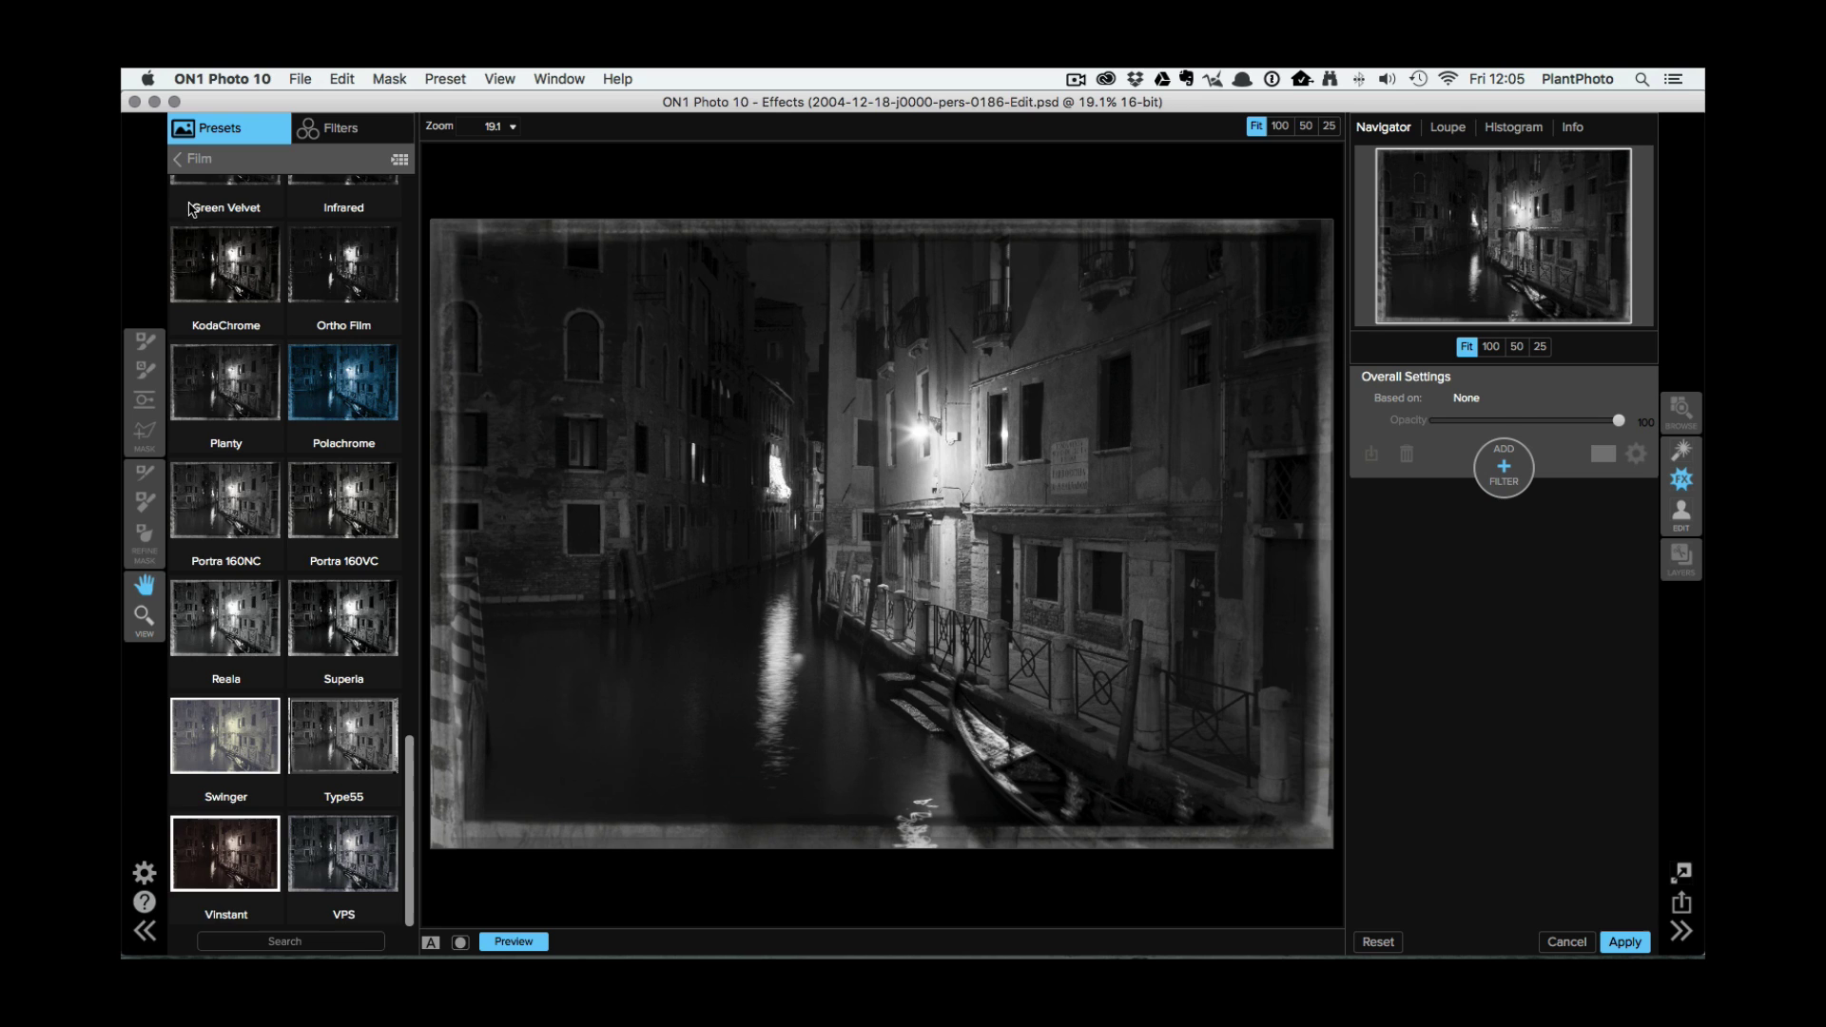
click(203, 160)
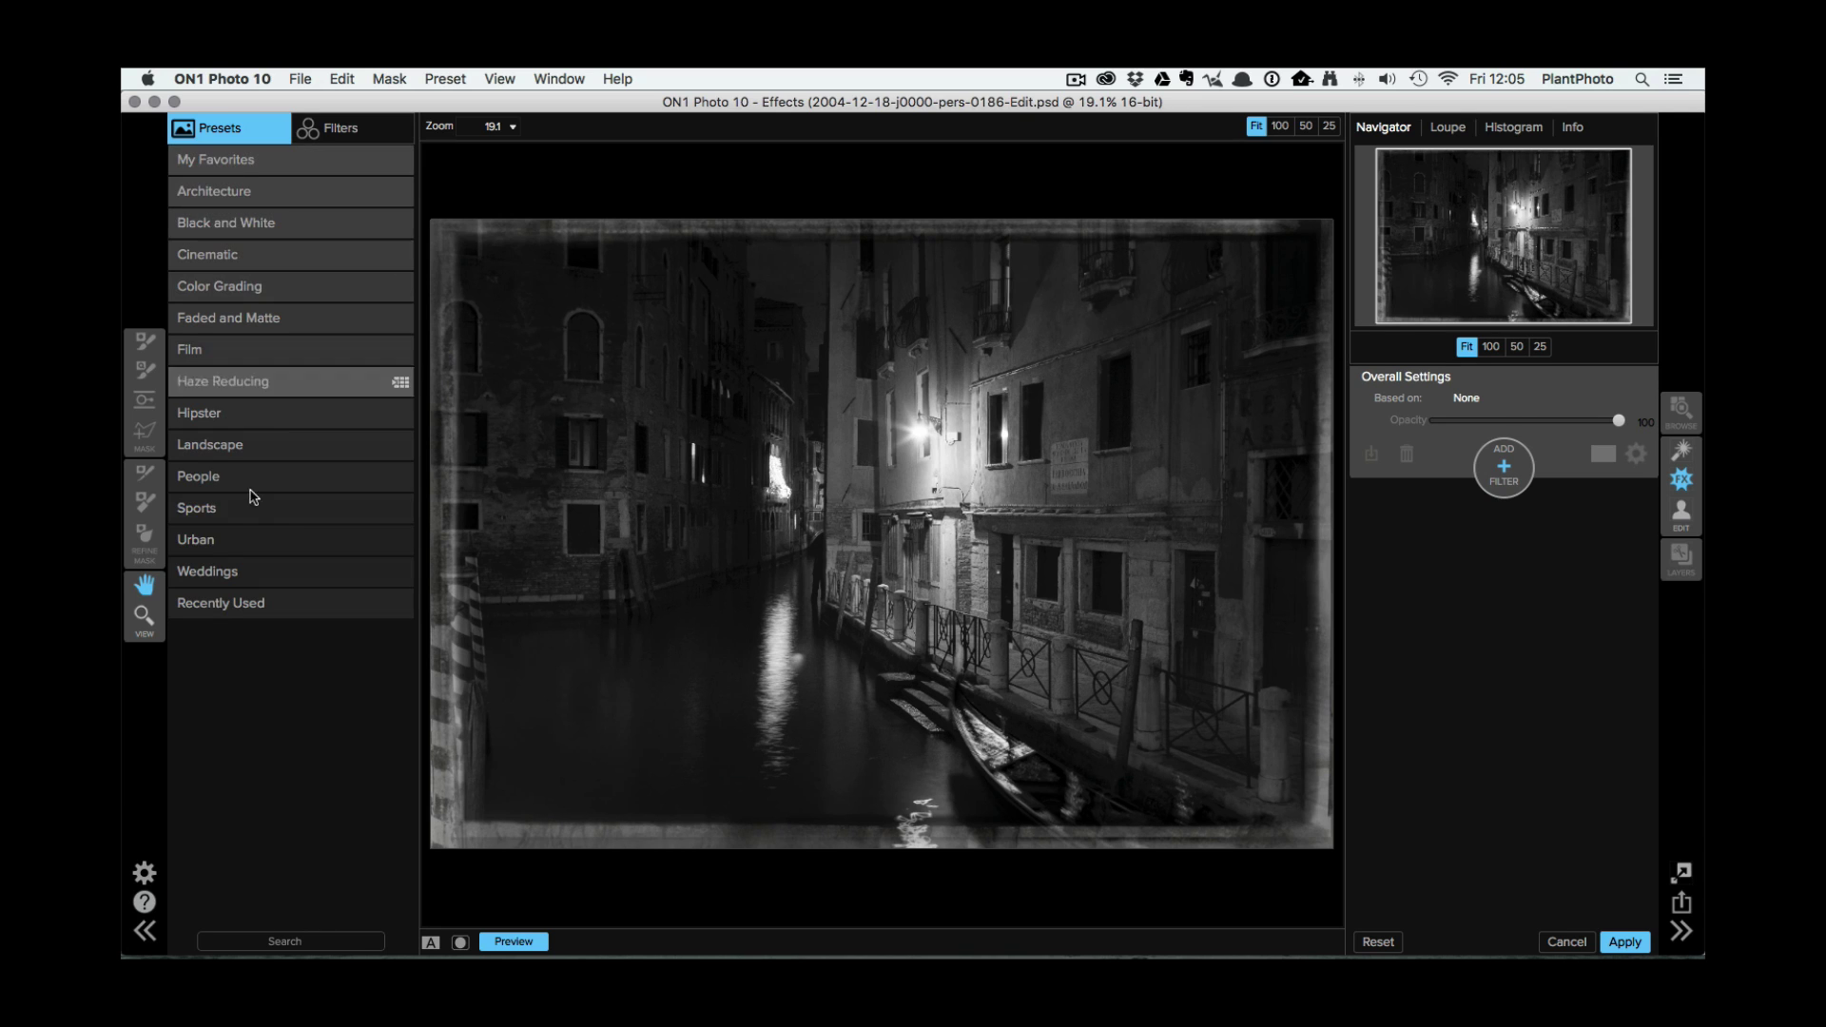